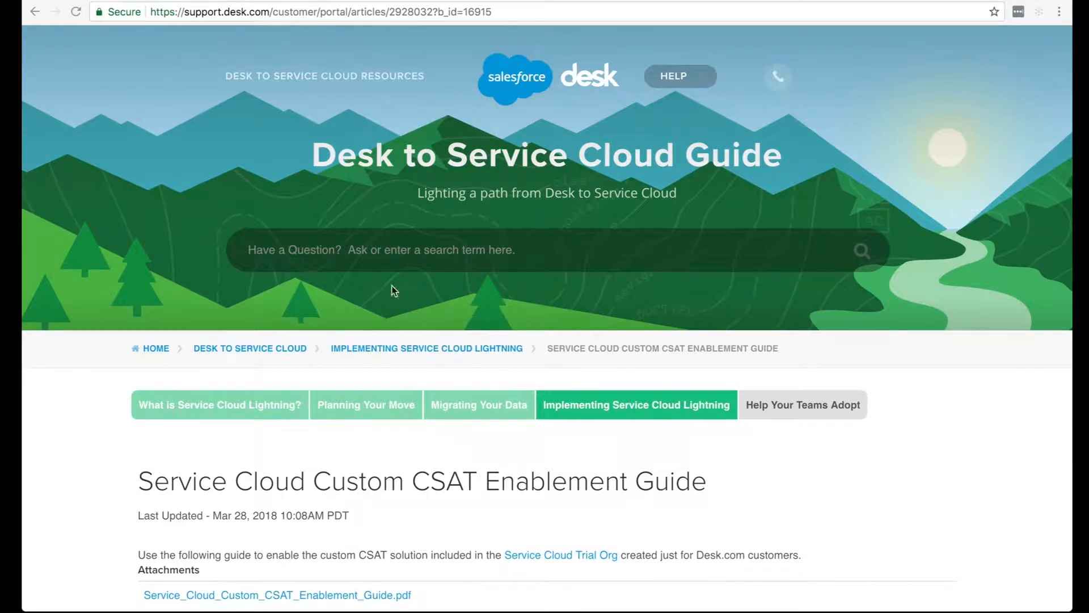
Open the Service_Cloud_Custom_CSAT_Enablement_Guide.pdf attachment from the Service Cloud Custom CSAT Enablement Guide article.
scroll(278, 254, down, 2)
click(248, 12)
drag(271, 12, 24, 2)
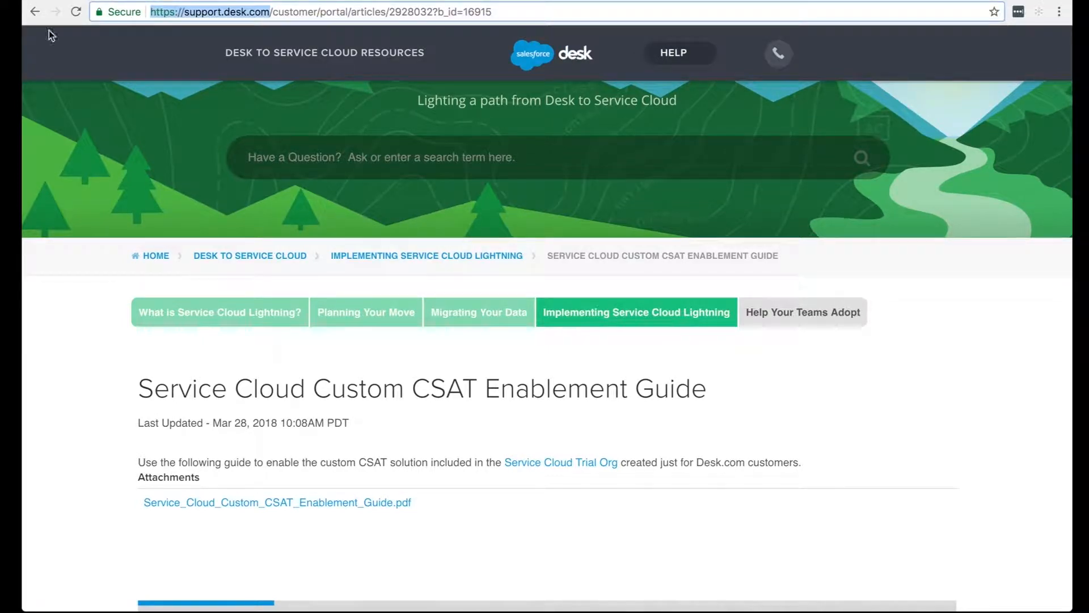
click(193, 136)
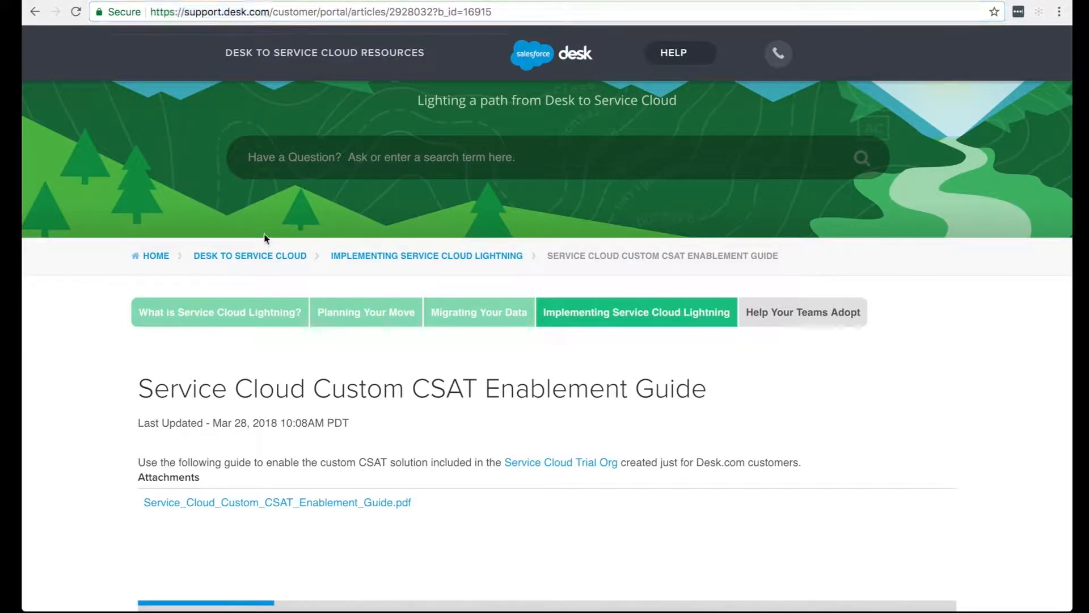
click(333, 504)
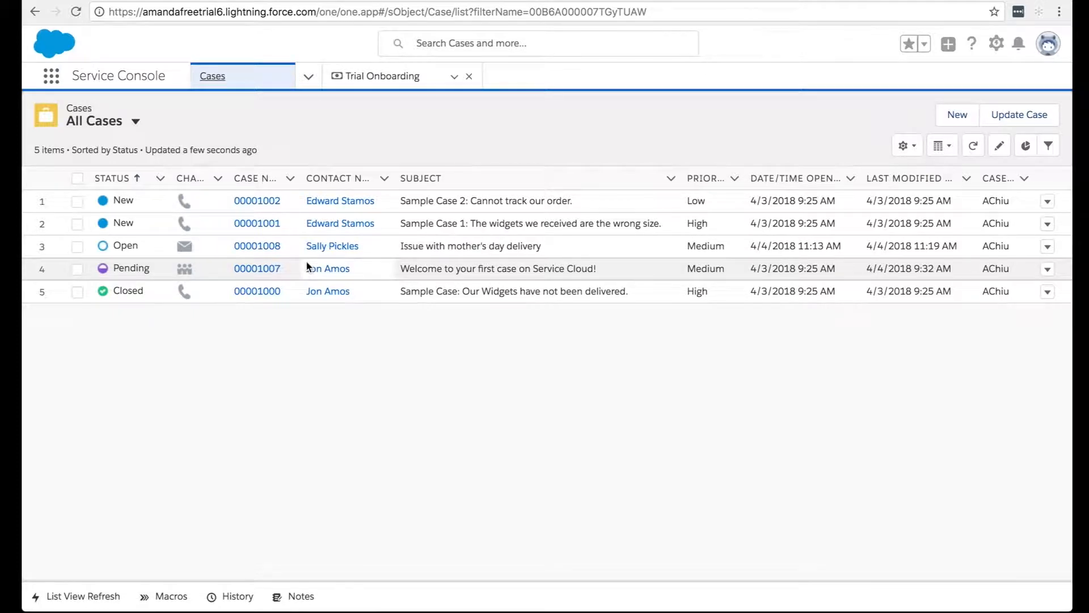
Open the case "Issue with mother's day delivery" in the Service Console and start a new email reply in its feed.
click(267, 247)
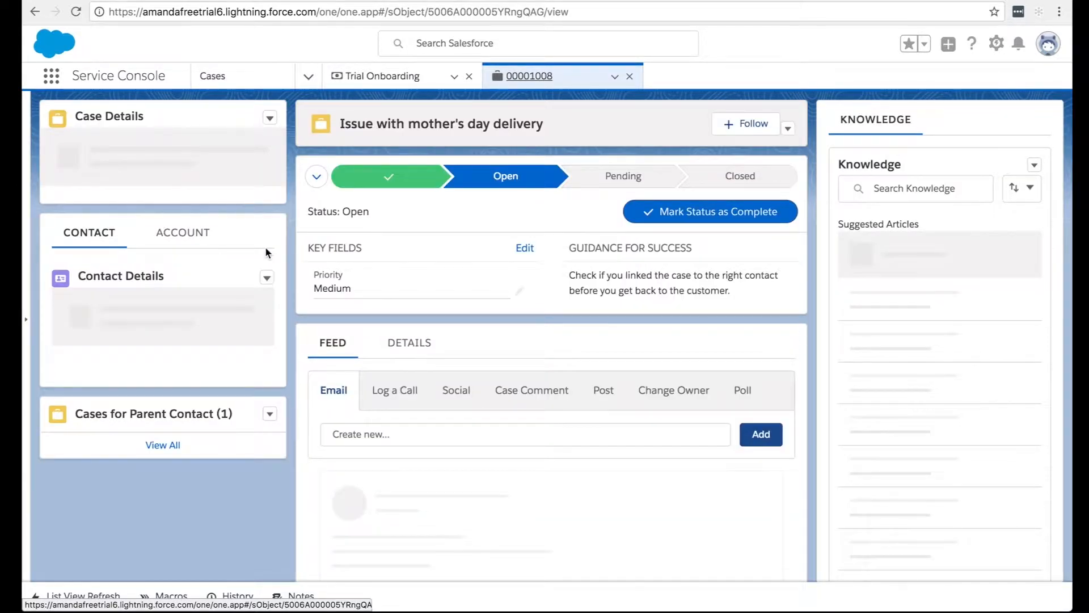
click(384, 433)
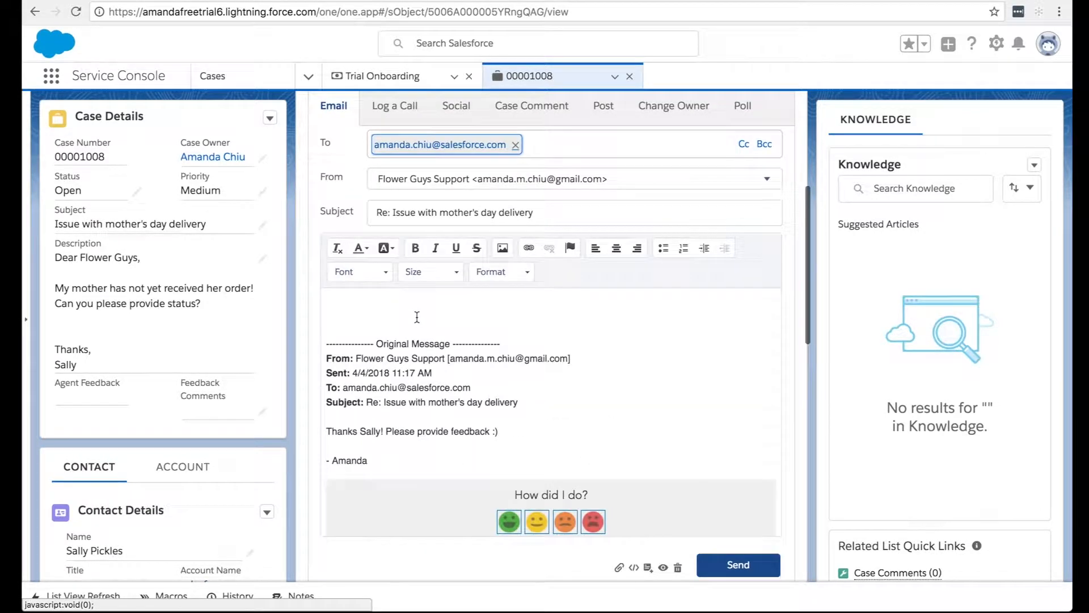
click(392, 295)
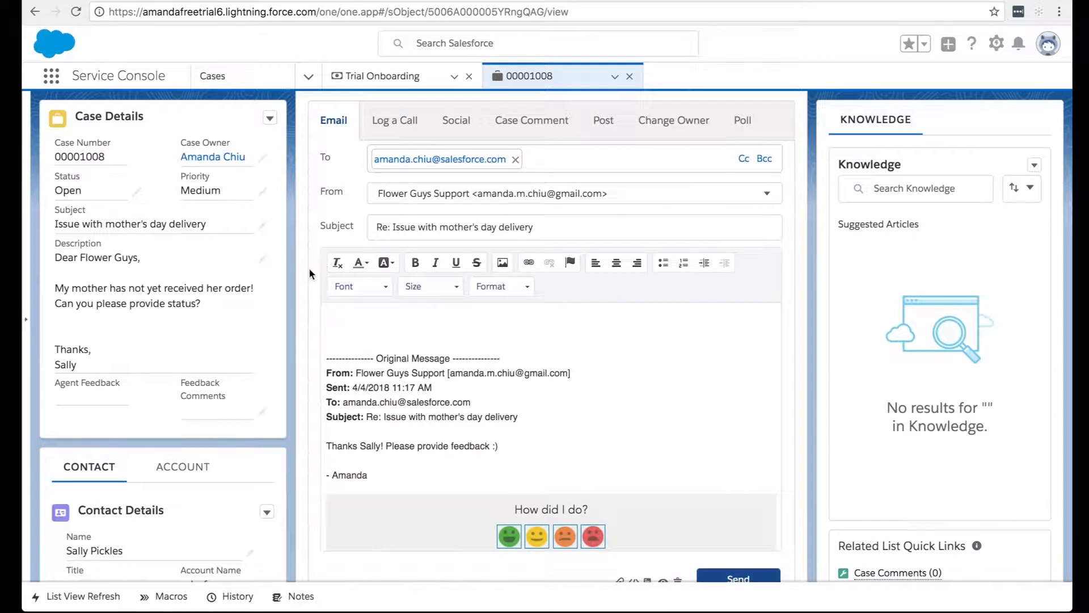
Insert the CSAT Template from the Classic Email Templates into the case email.
scroll(846, 308, down, 2)
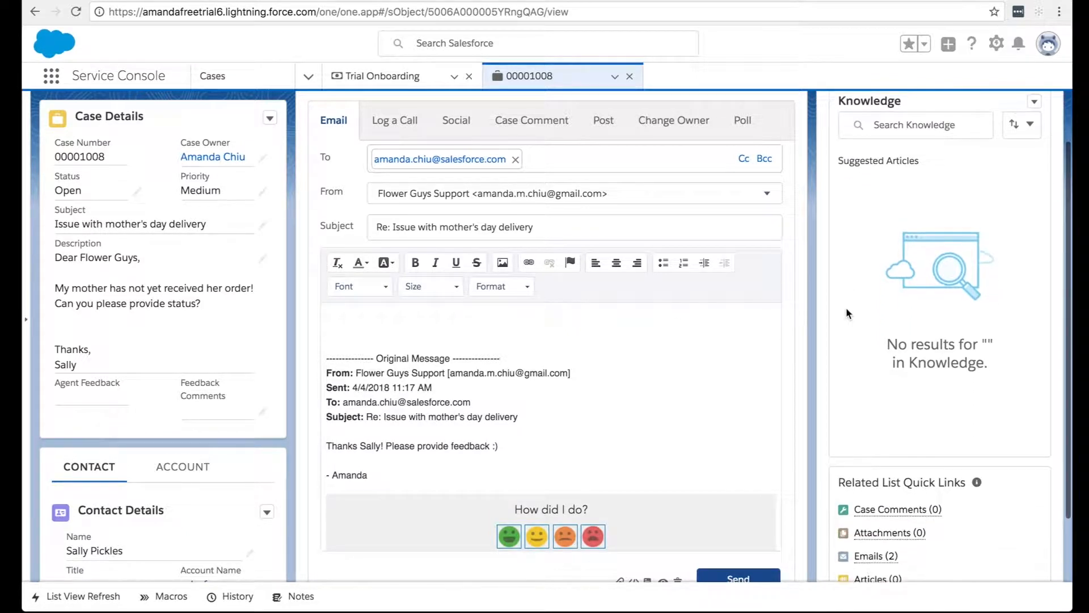
scroll(739, 340, down, 1)
scroll(672, 563, down, 1)
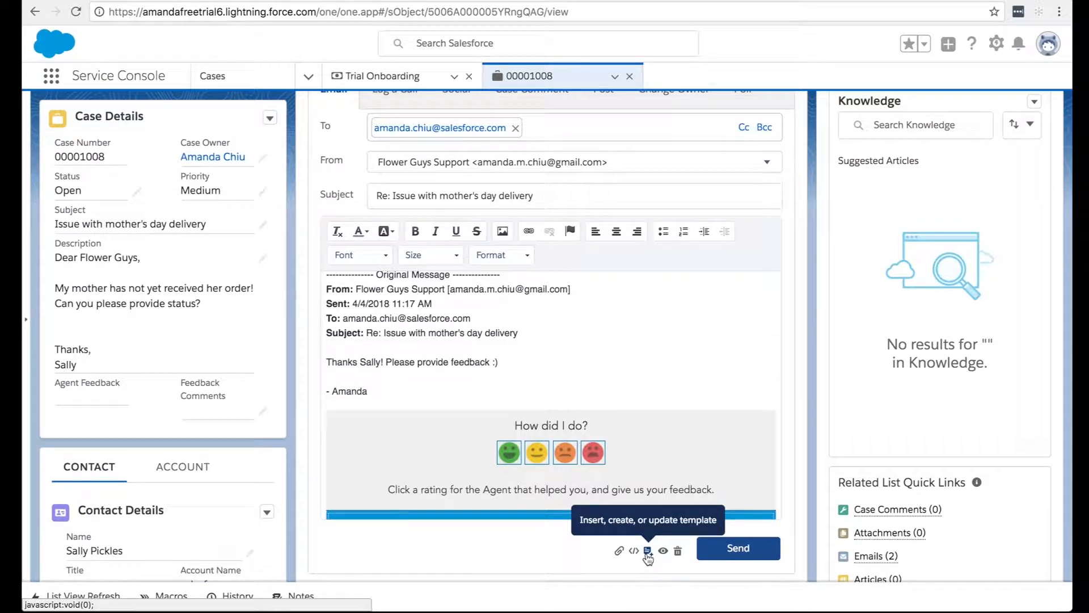
click(647, 550)
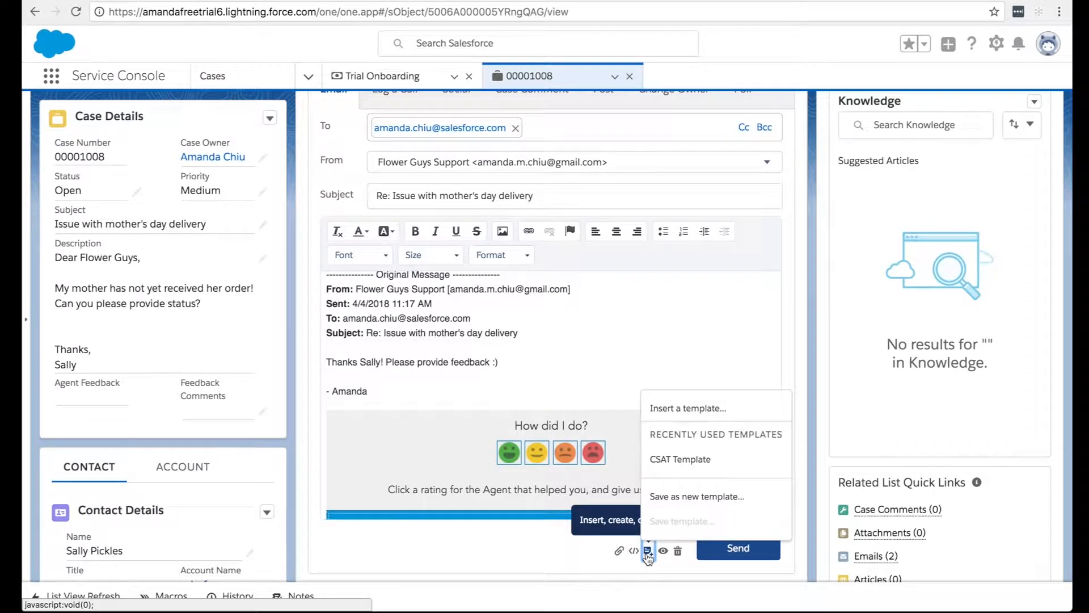
click(685, 407)
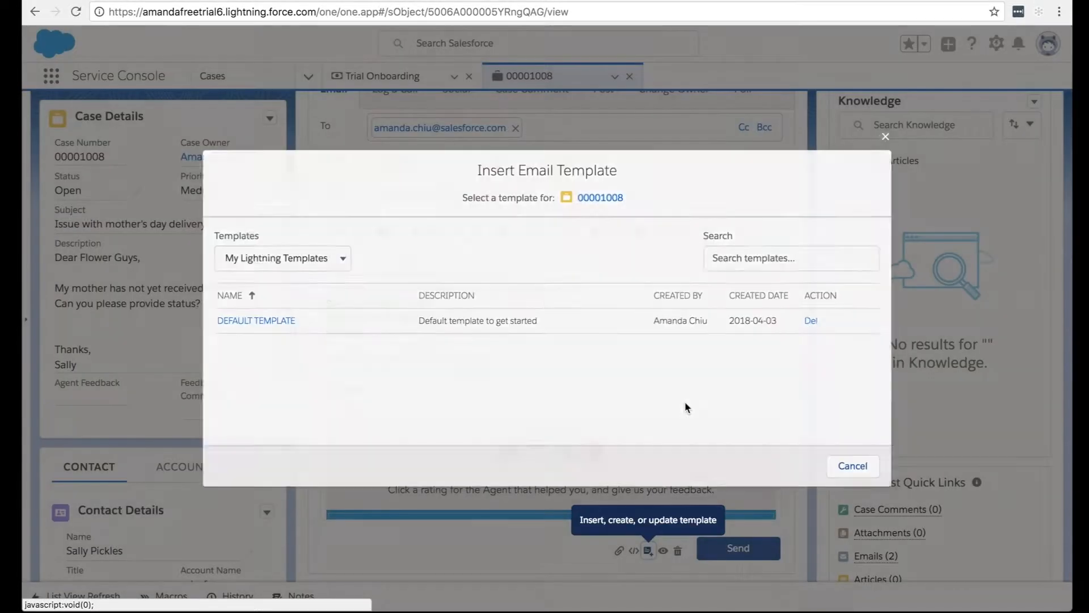
click(337, 259)
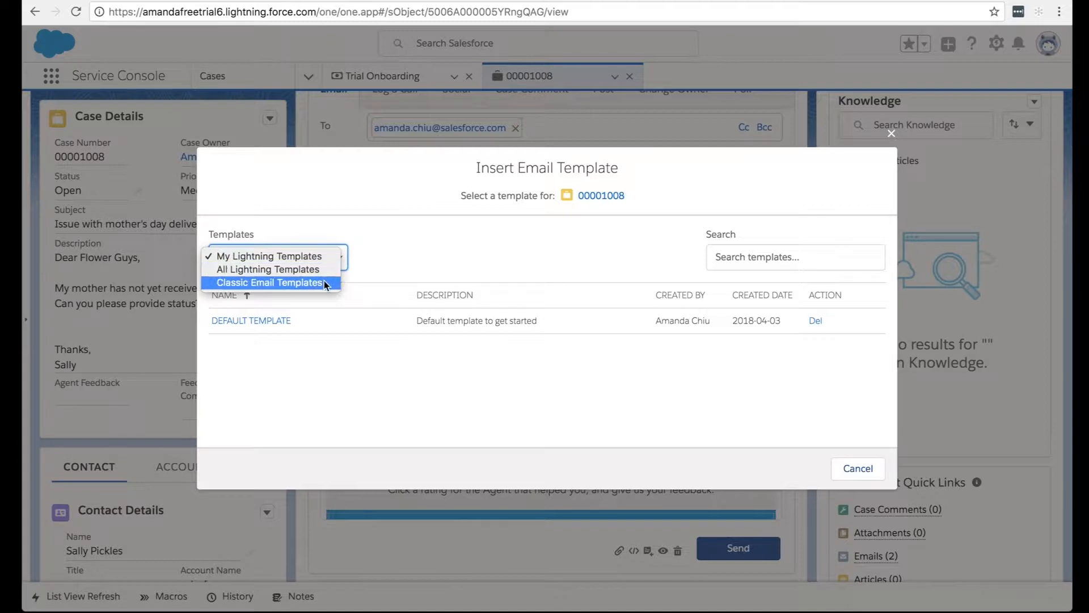
click(324, 282)
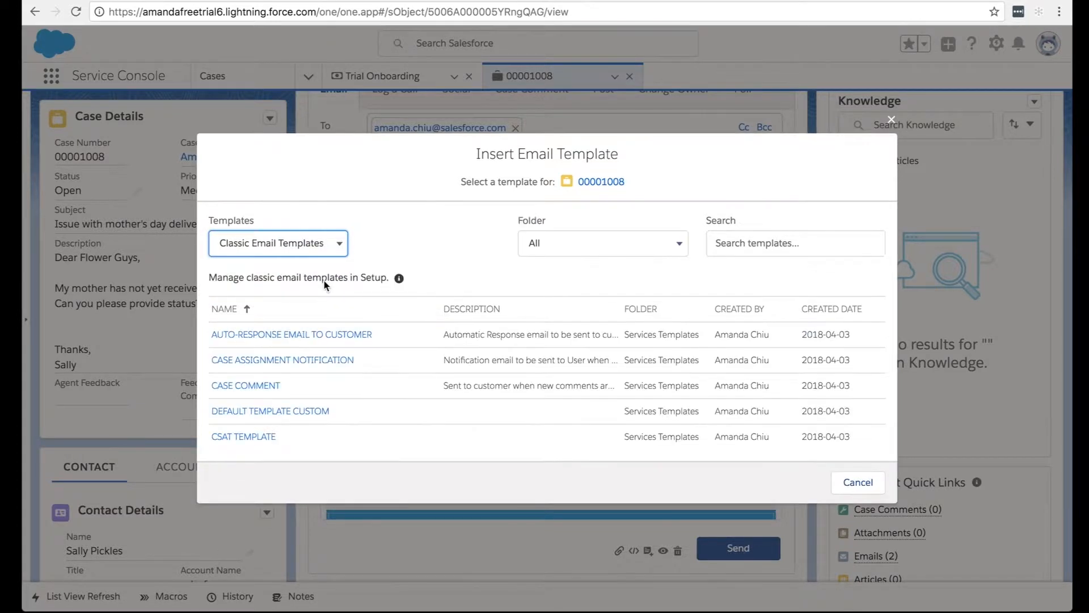
scroll(317, 384, down, 2)
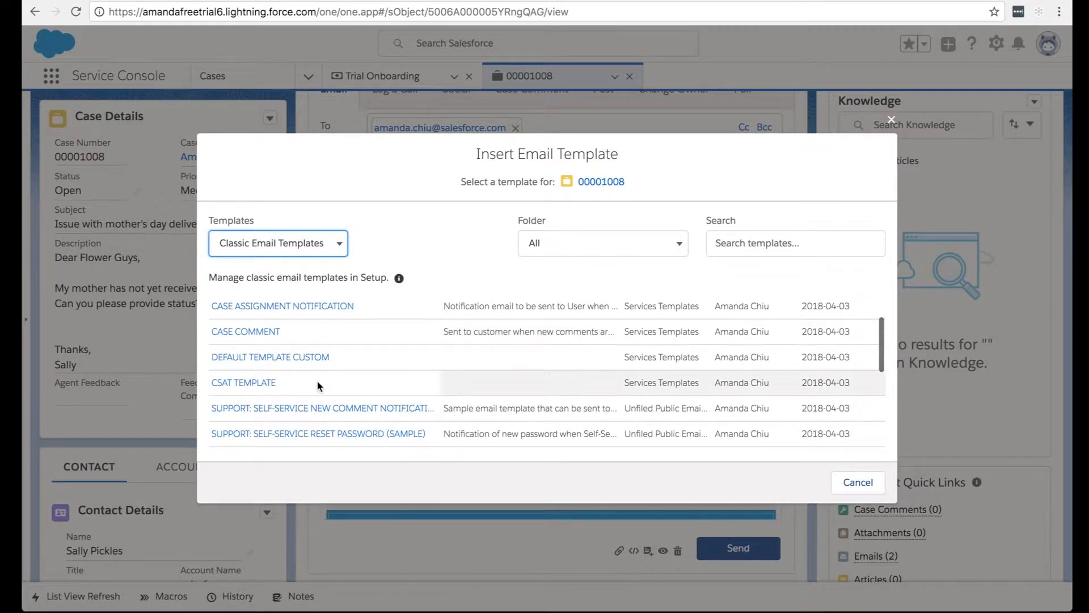
click(243, 383)
Replace the template's greeting with the copied thank-you message and agent sign-off, including "Please provide feedback :)", and send the email.
scroll(478, 419, up, 5)
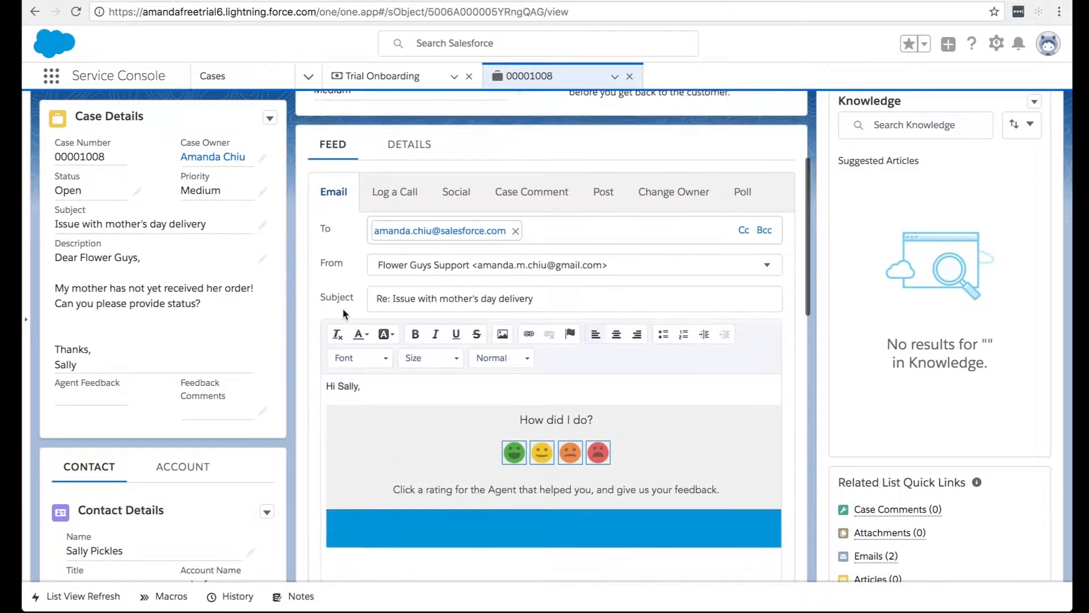
scroll(344, 313, down, 1)
click(374, 333)
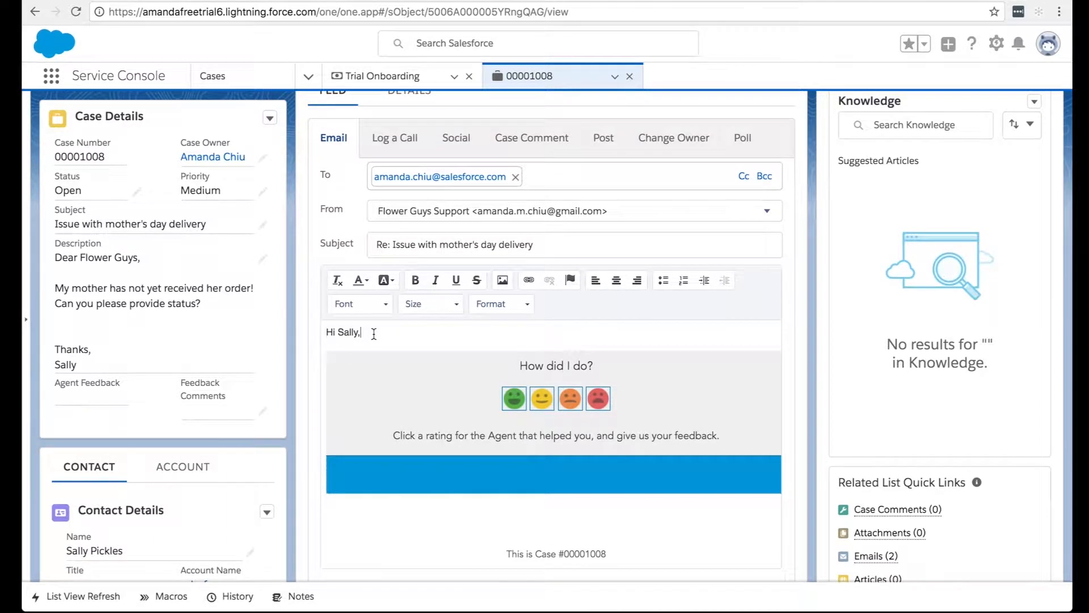
key(Return)
key(Return)
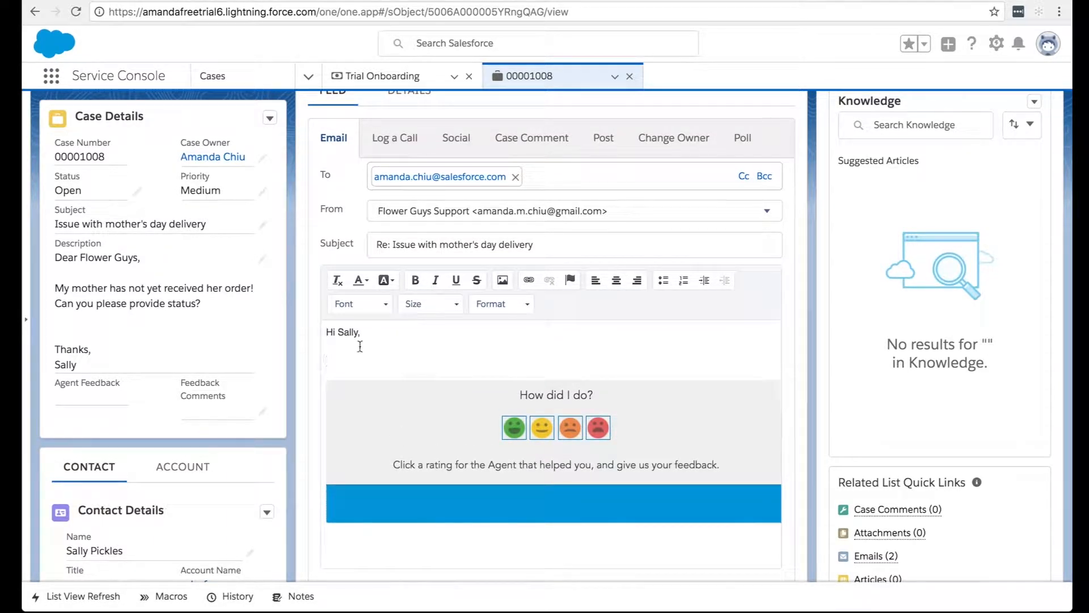
drag(335, 362, 303, 307)
text(Thanks Sally! Please provide feedback :)  - Amanda)
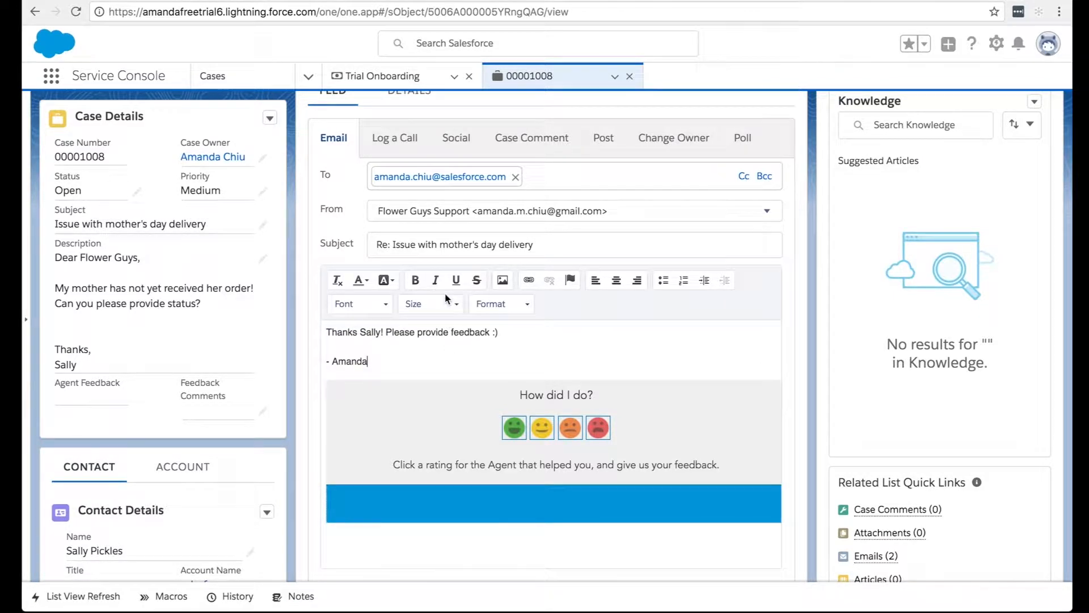
scroll(311, 267, down, 3)
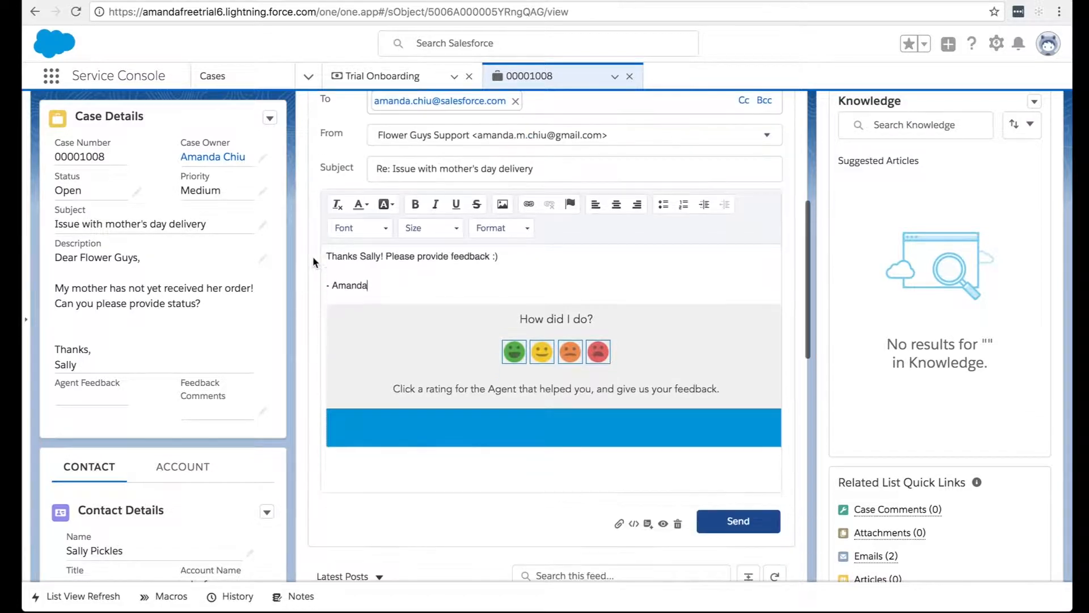
click(748, 477)
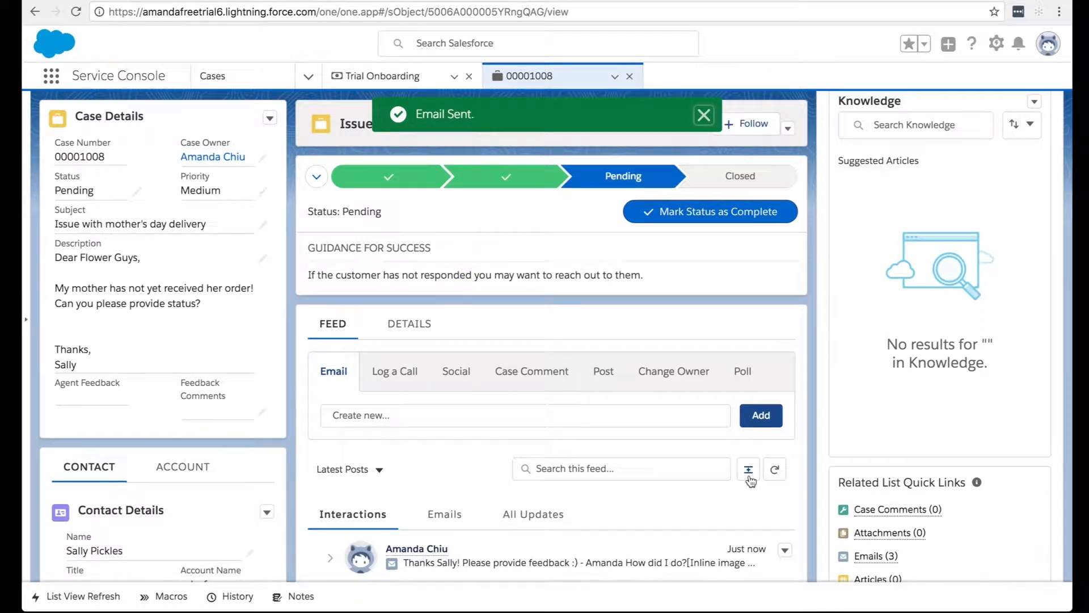
Set the case's status to Closed in Case Details and save the change.
click(135, 191)
click(127, 229)
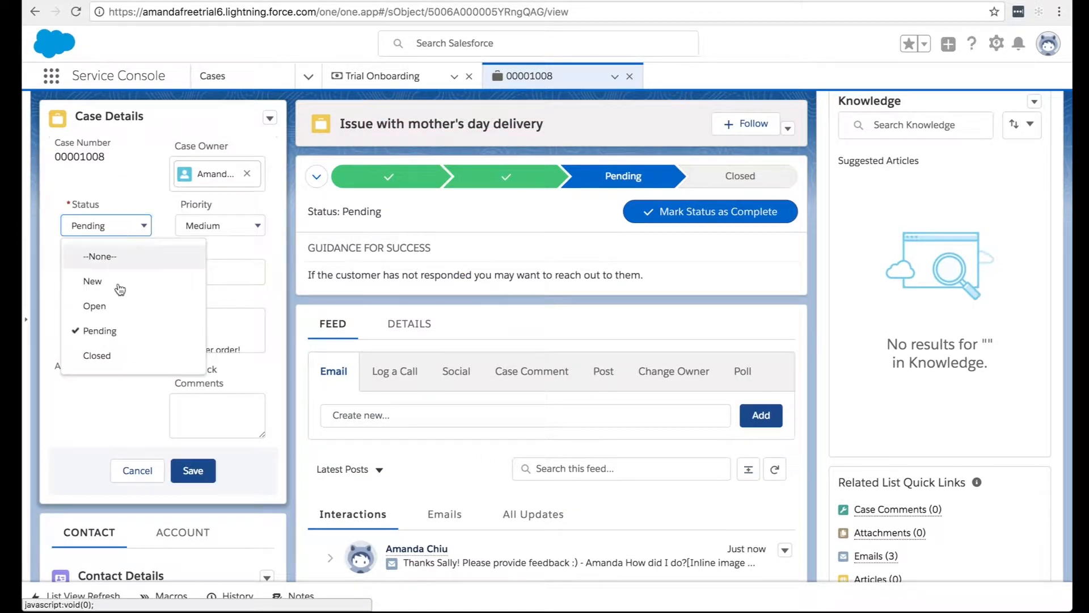
click(120, 355)
click(193, 471)
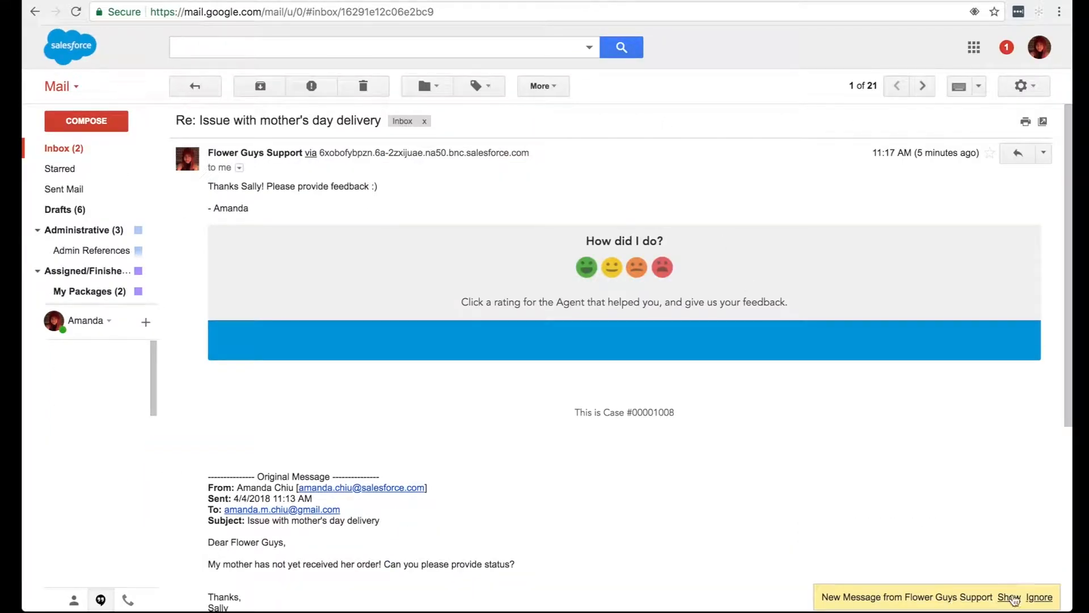
Switch to Gmail, choose the green smiley rating in the support email, and submit it with the comment "wonderful service!".
click(1014, 598)
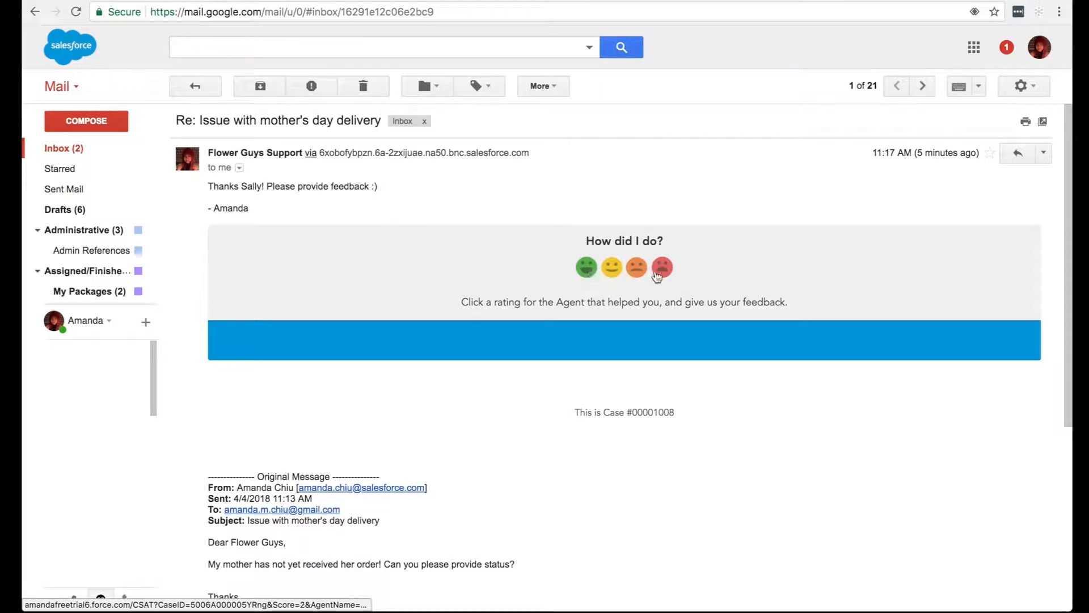
click(587, 275)
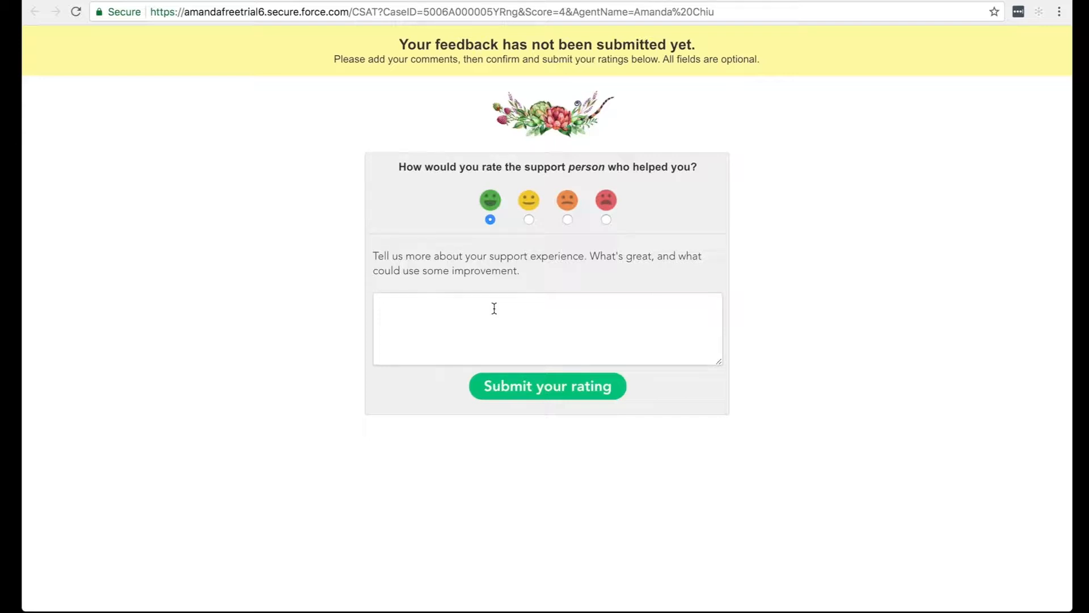
mouse_move(499, 228)
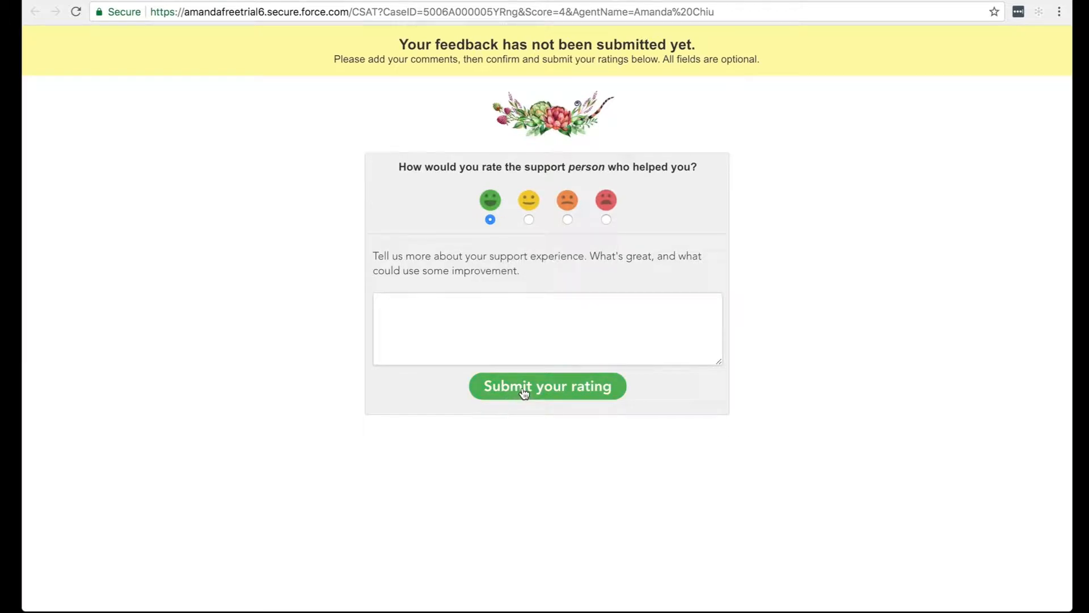
click(512, 327)
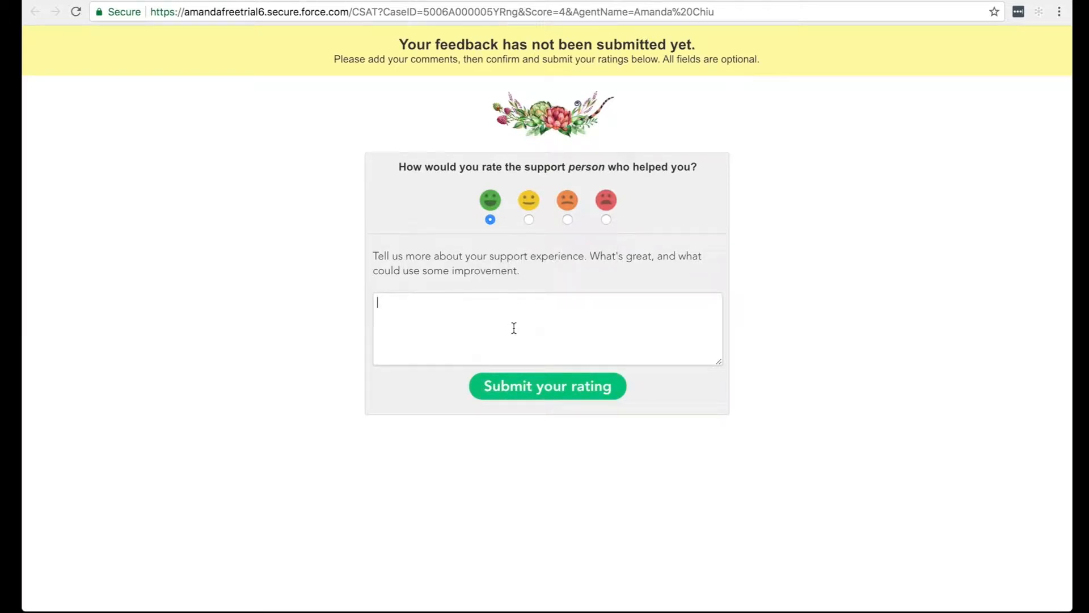
text(wonderful service!)
click(524, 387)
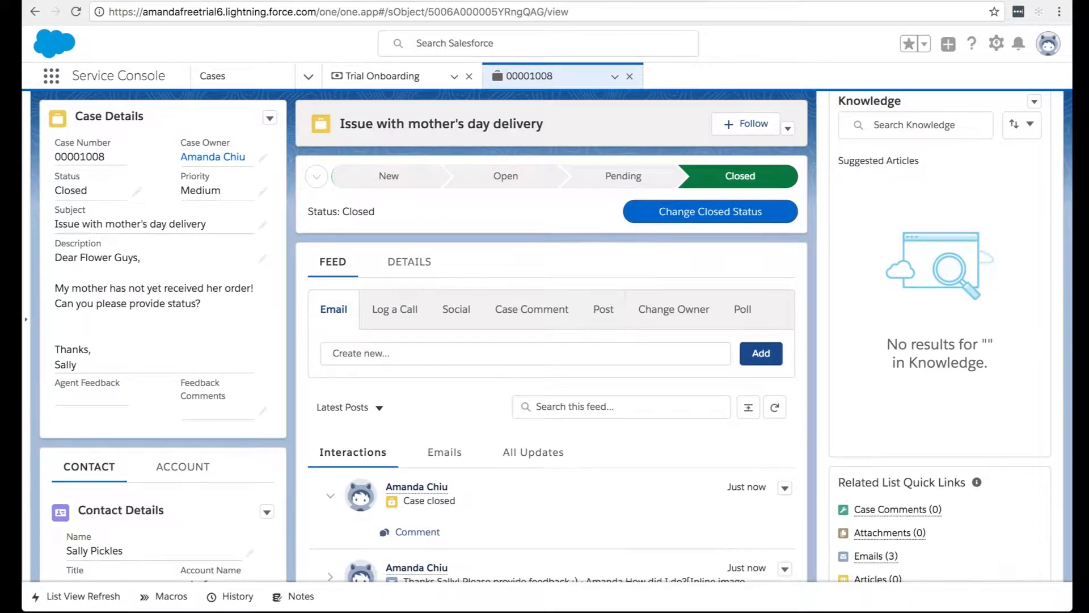
Return to the closed case in the Service Console and refresh its tab.
click(614, 76)
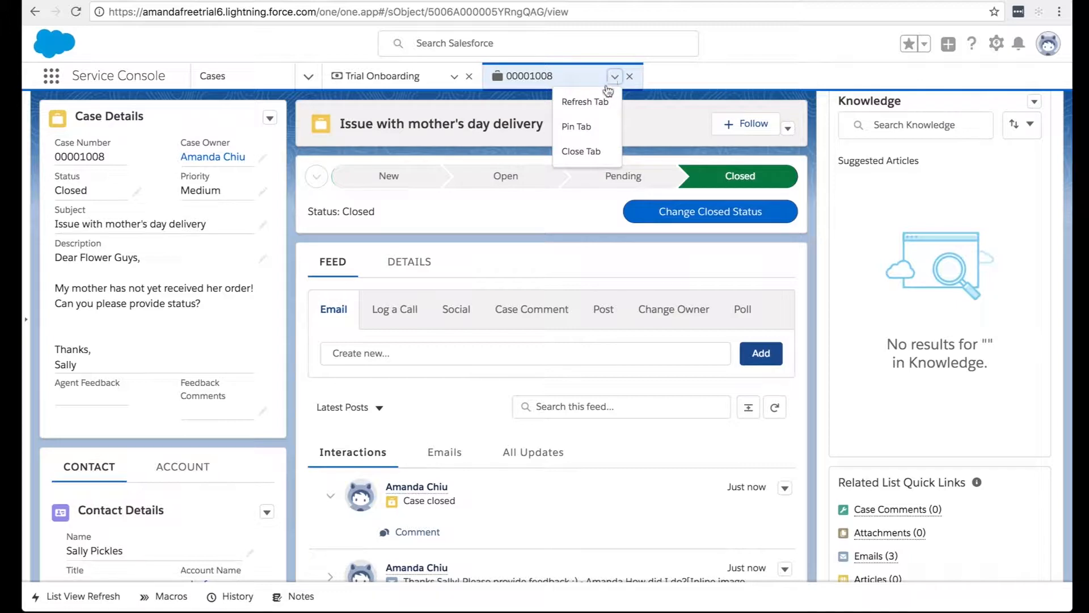
click(604, 102)
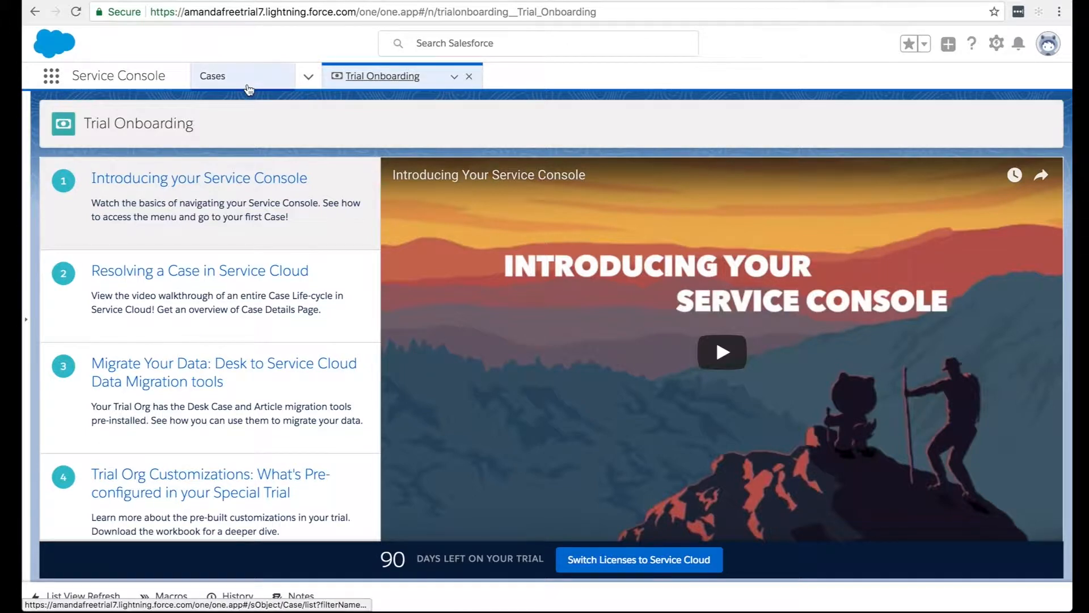
View the Cases list in the other trial org, then go to Setup and find the Static Resources page using "static re".
click(248, 86)
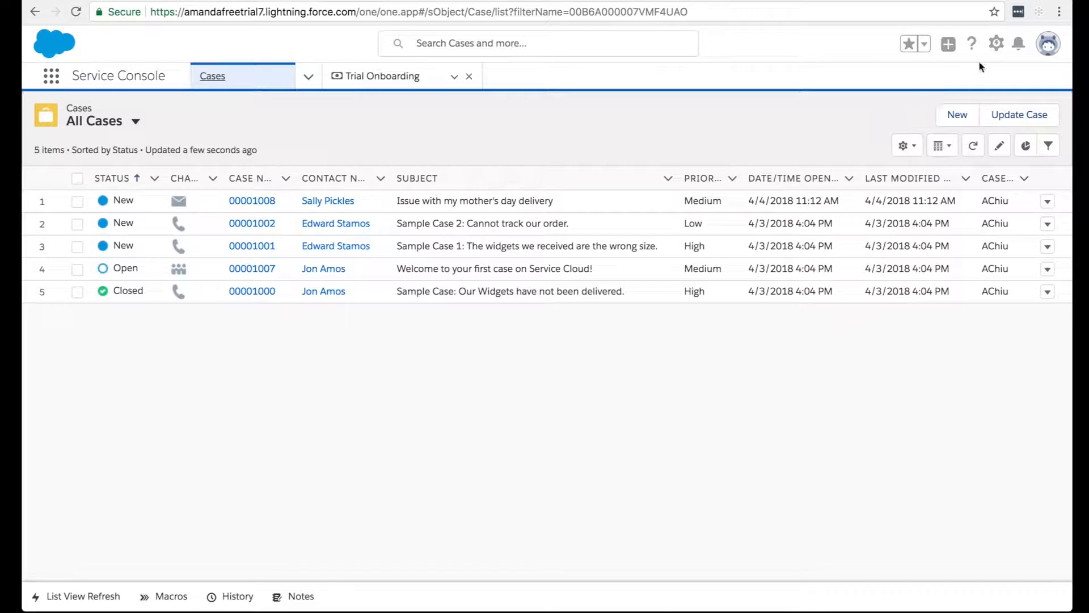
click(996, 43)
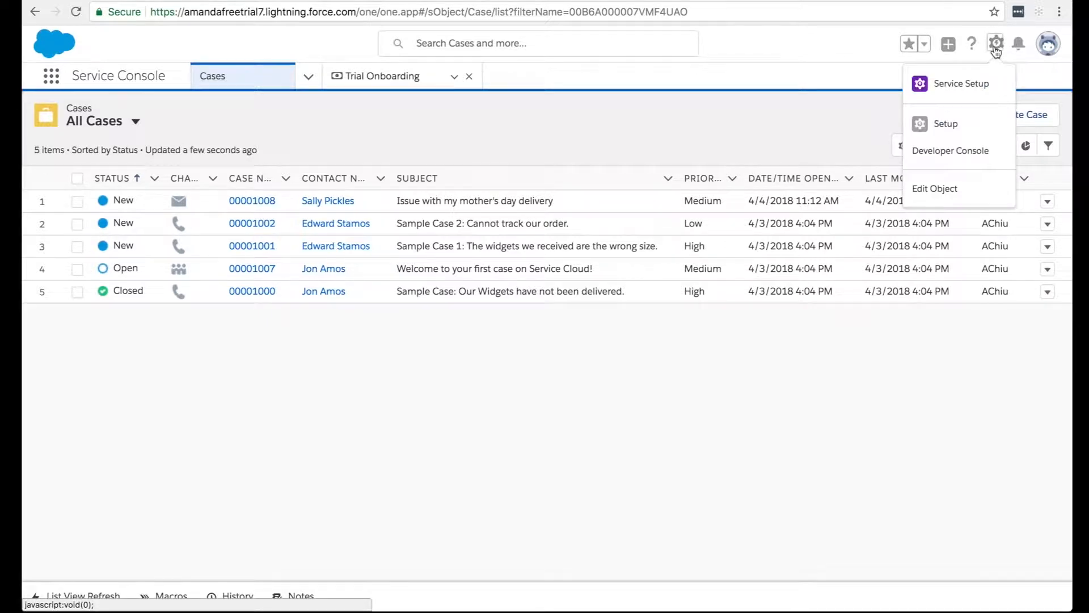
click(975, 123)
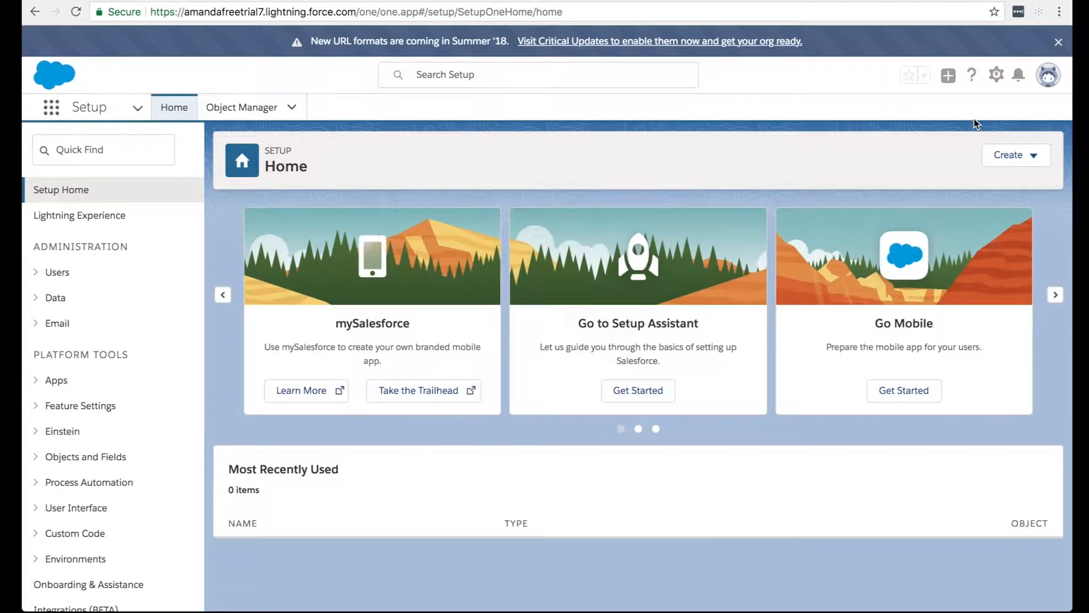
click(120, 155)
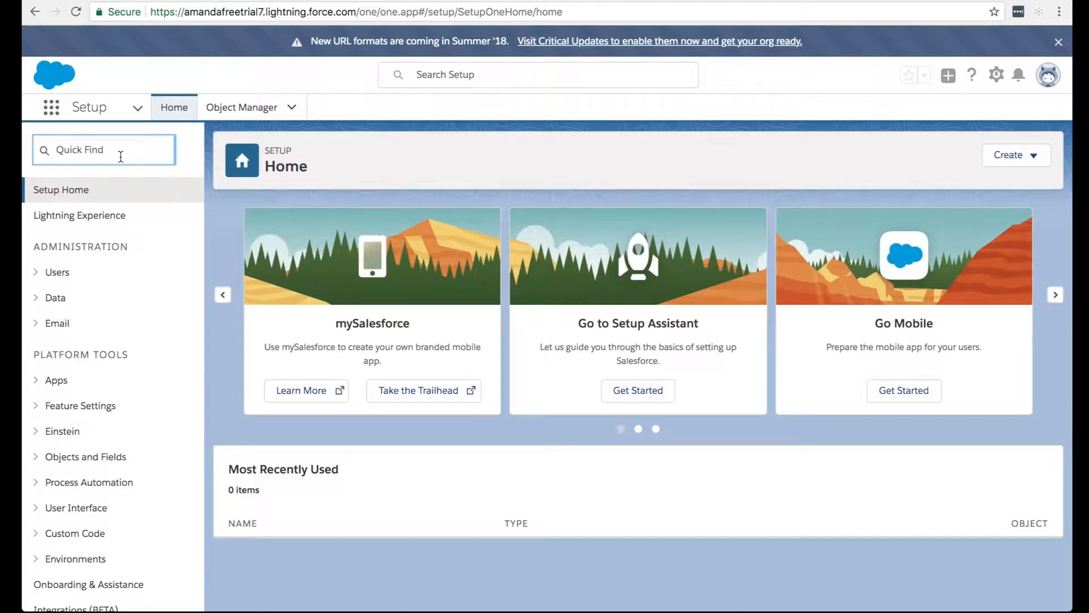
text(s)
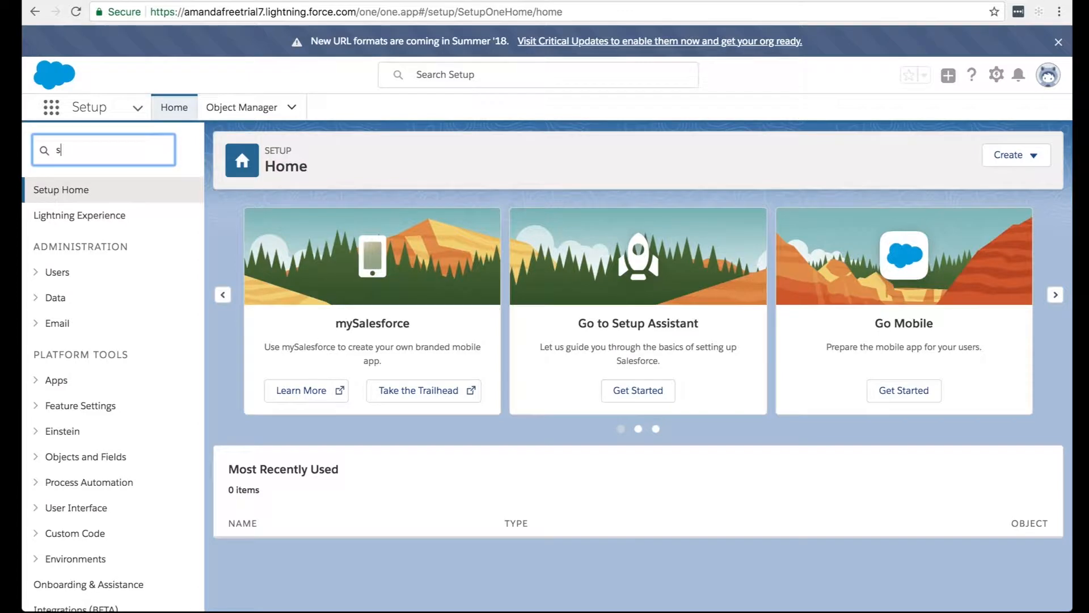
text(tatic re)
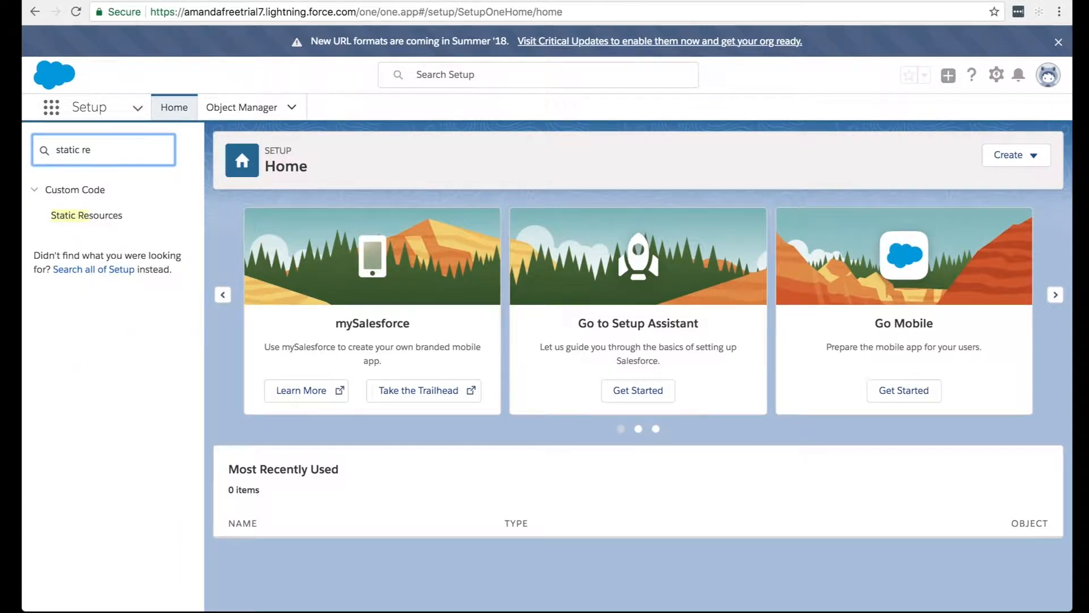
click(104, 217)
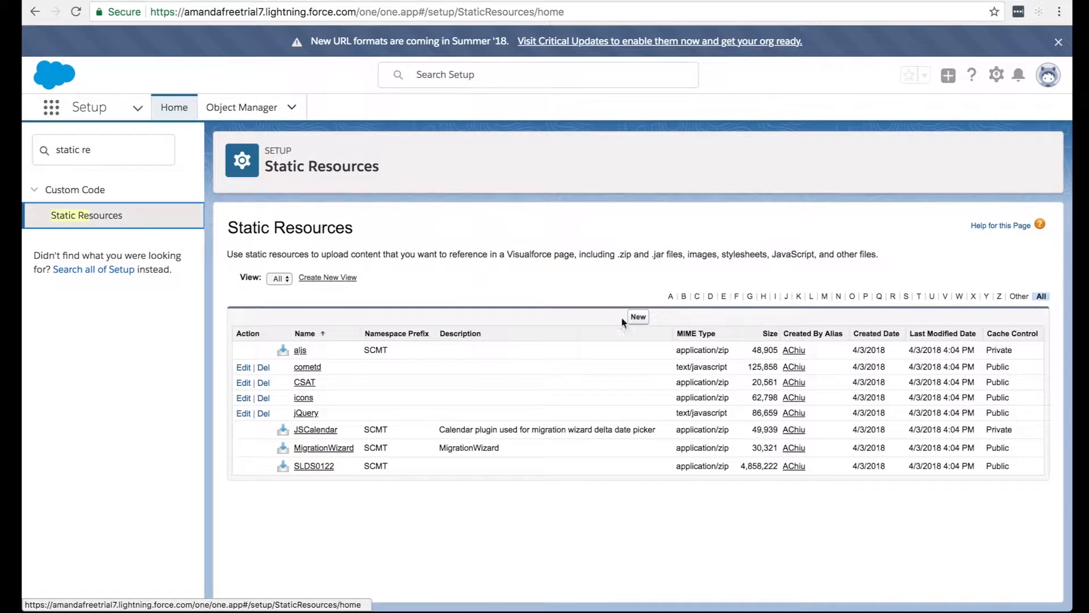
Start a new static resource named Company_Logo and attach the file flowerguyslogo.jpg.
click(638, 318)
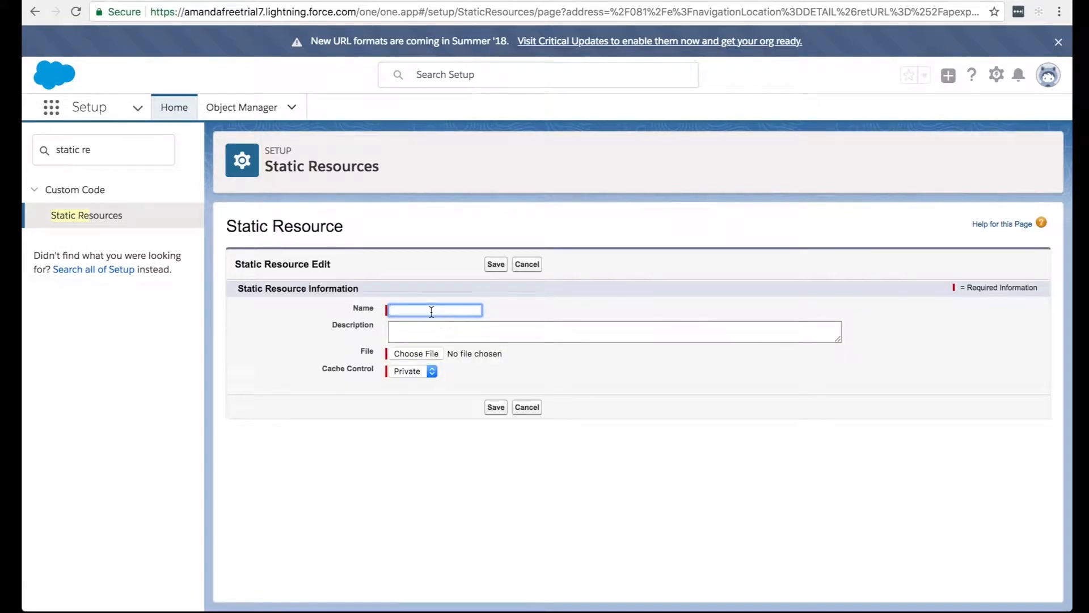
text(Company_Logo)
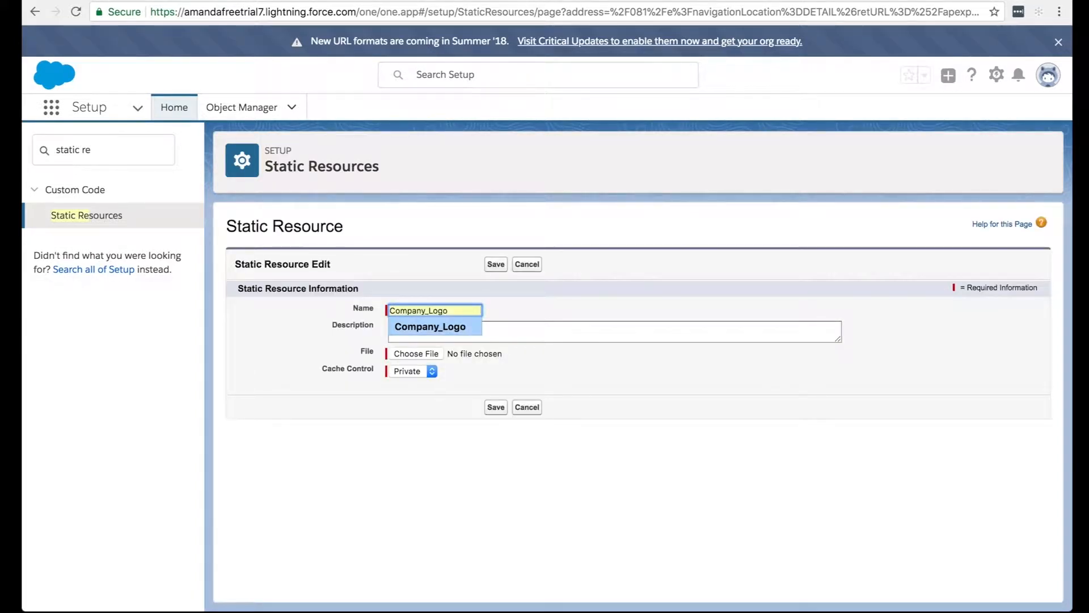
click(448, 327)
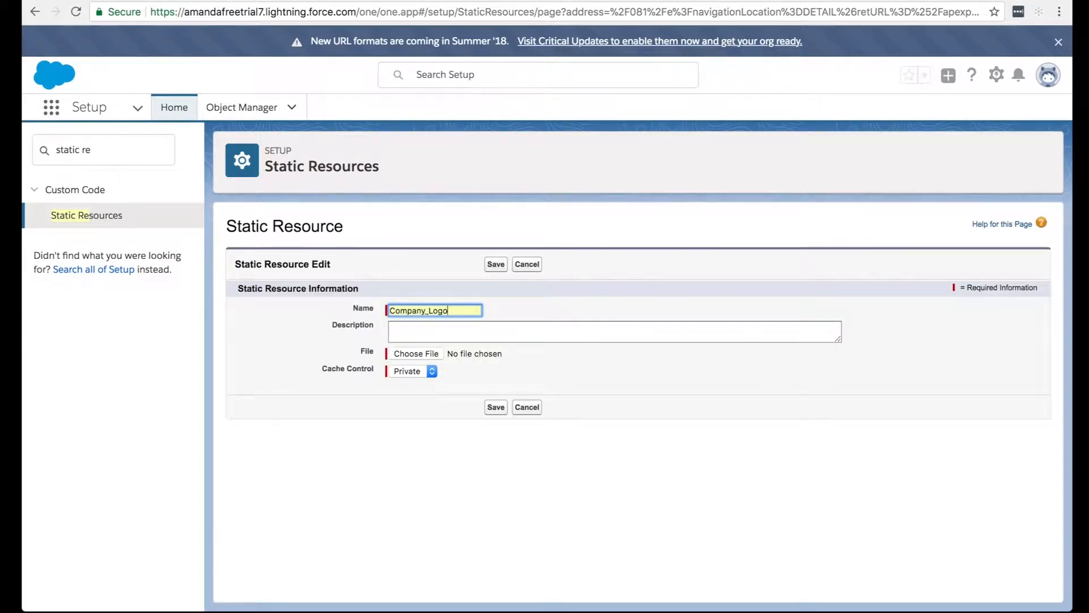
click(438, 354)
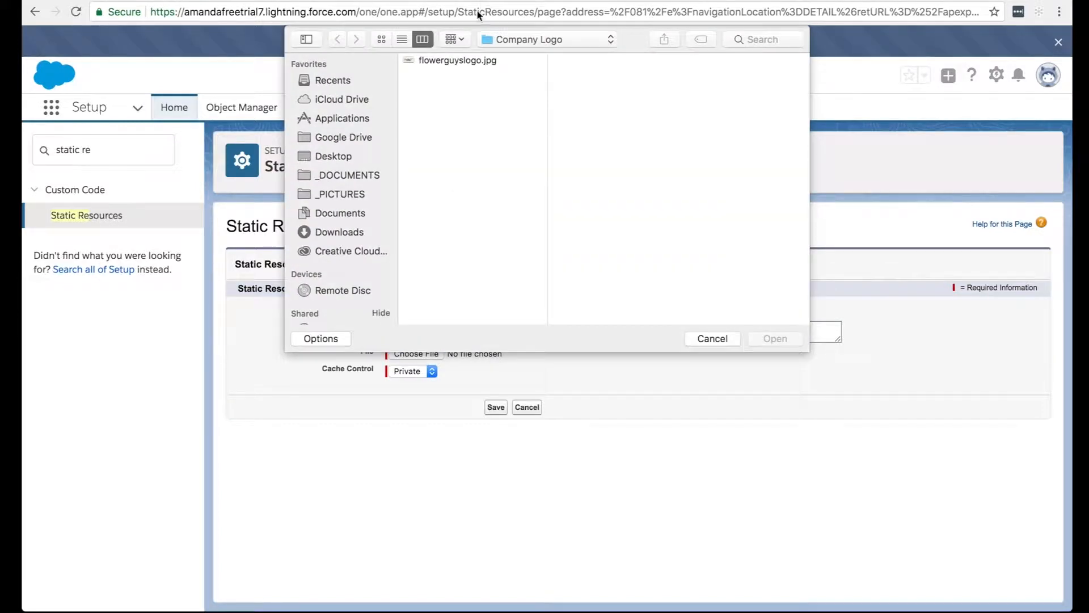
click(472, 62)
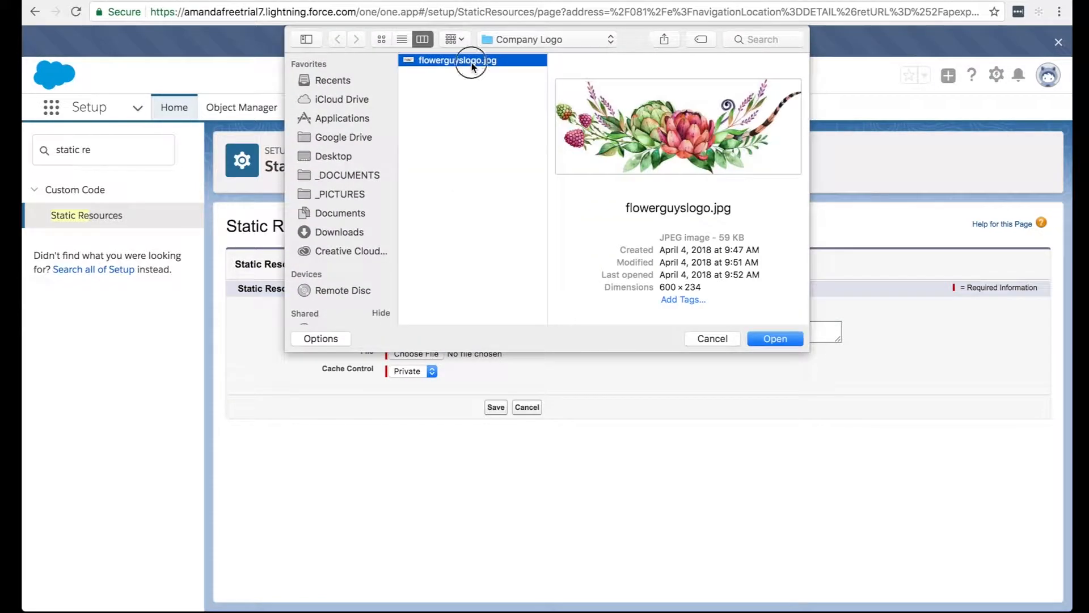
double_click(472, 62)
Set the static resource's cache control to Public, save it, and highlight its saved name.
click(416, 372)
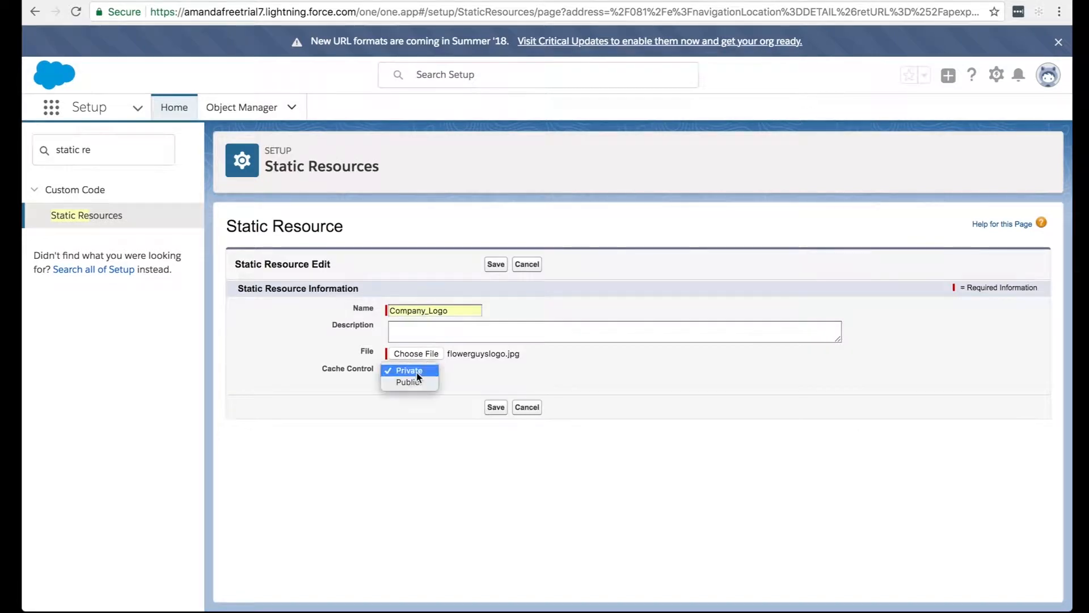
click(419, 386)
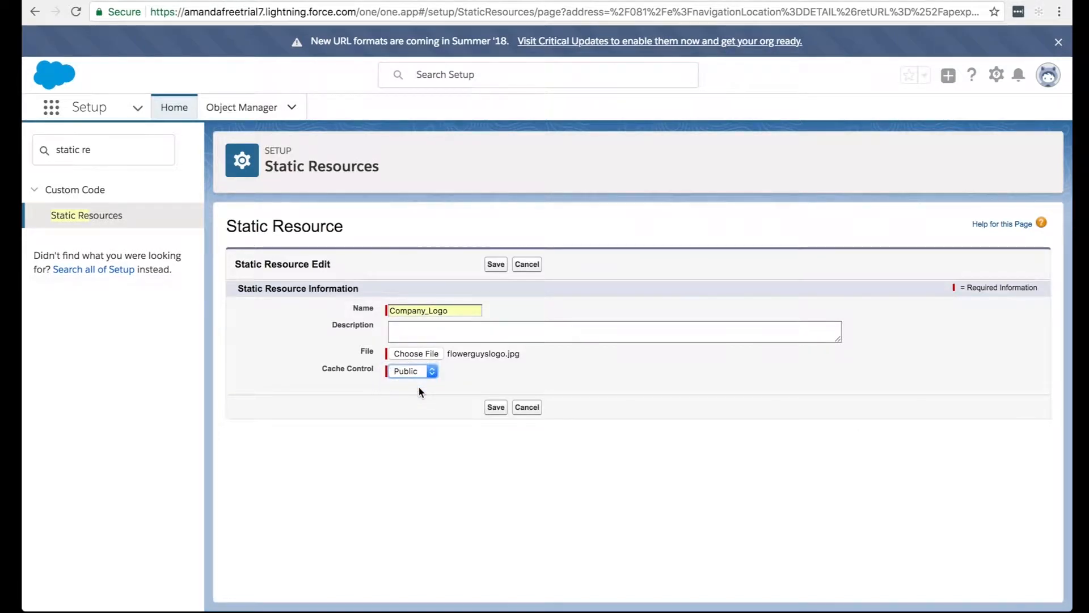
click(425, 407)
click(496, 409)
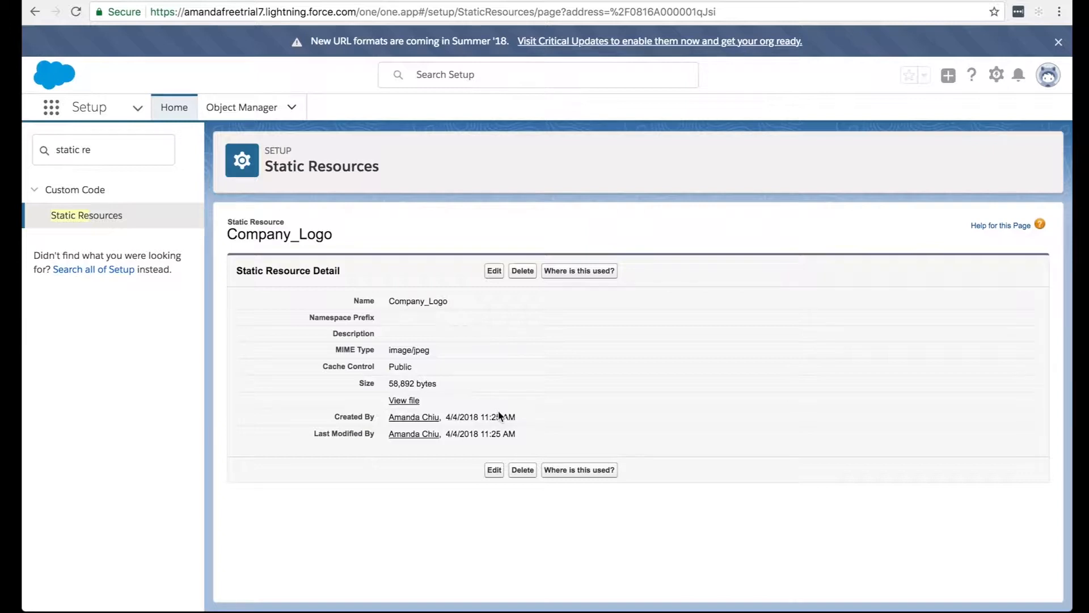
drag(448, 302, 389, 305)
Find the Visualforce Pages setup page using "visual" and open the CSAT page for editing.
drag(161, 150, 36, 145)
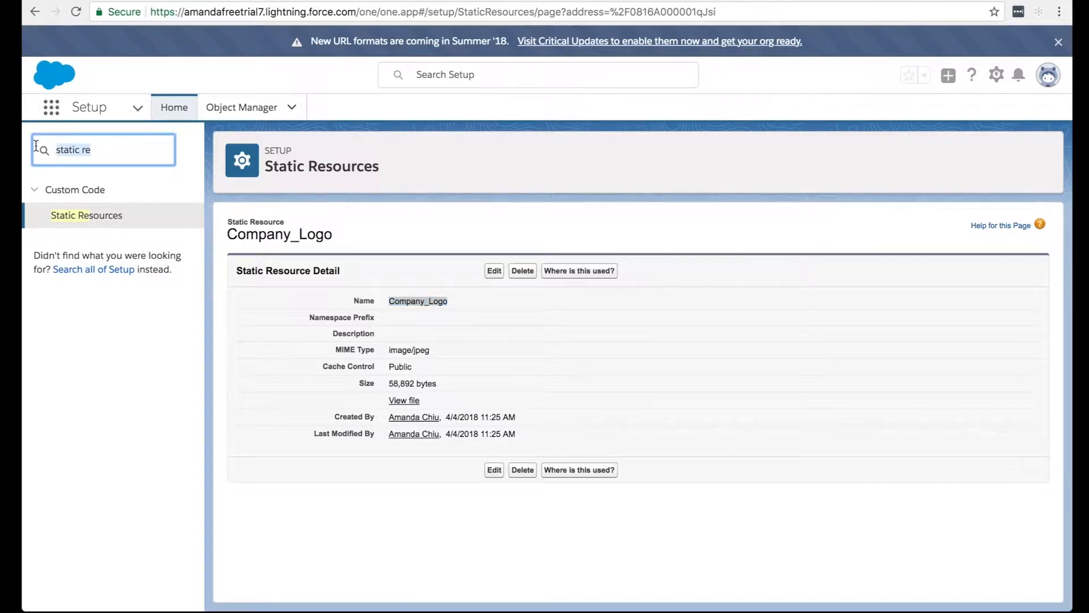
text(visual)
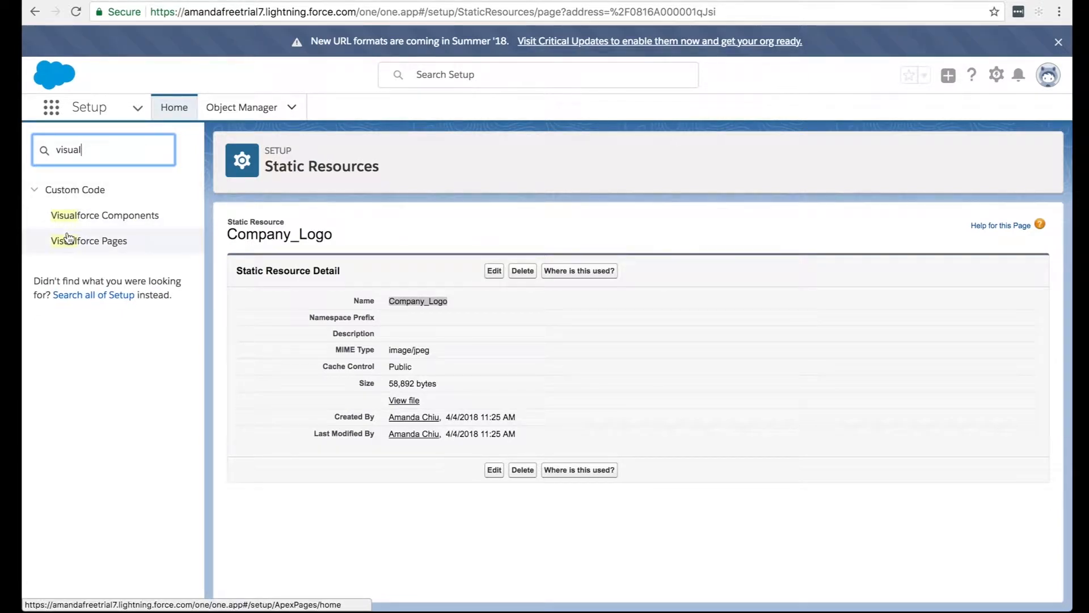
click(100, 241)
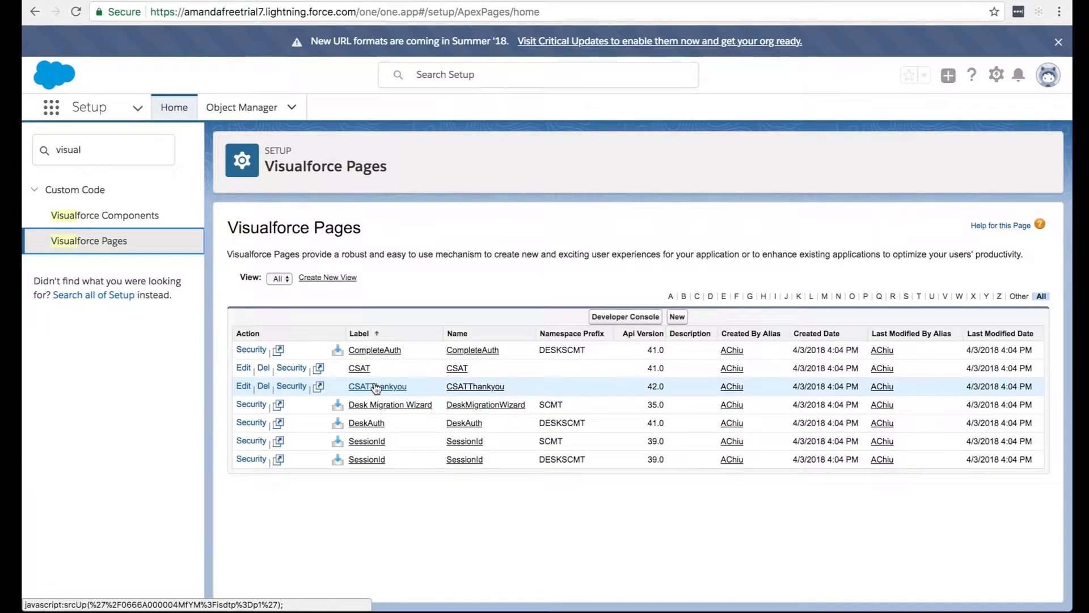
click(359, 368)
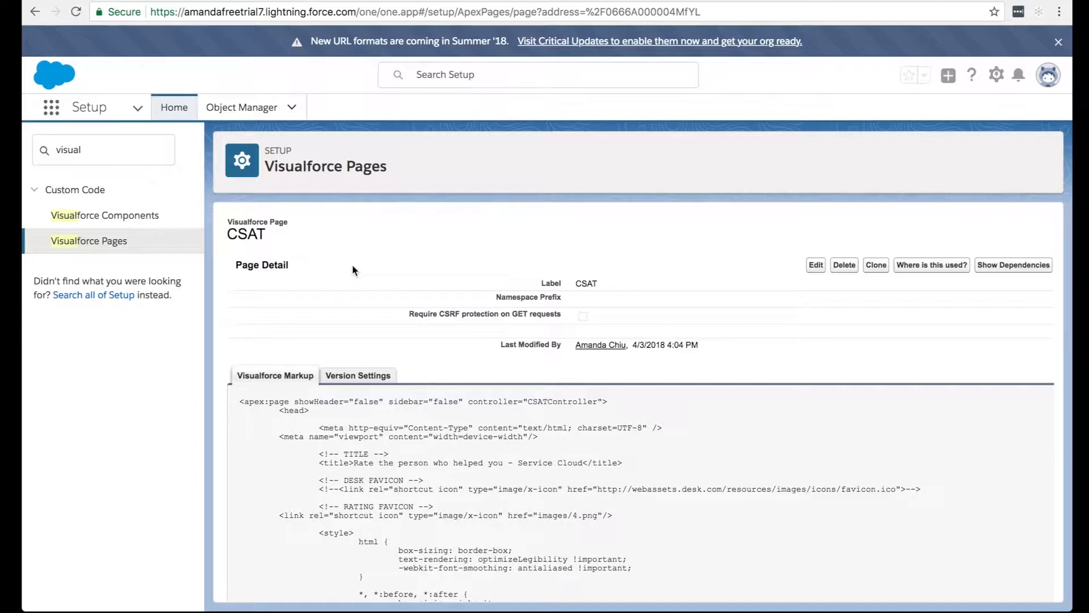
click(815, 265)
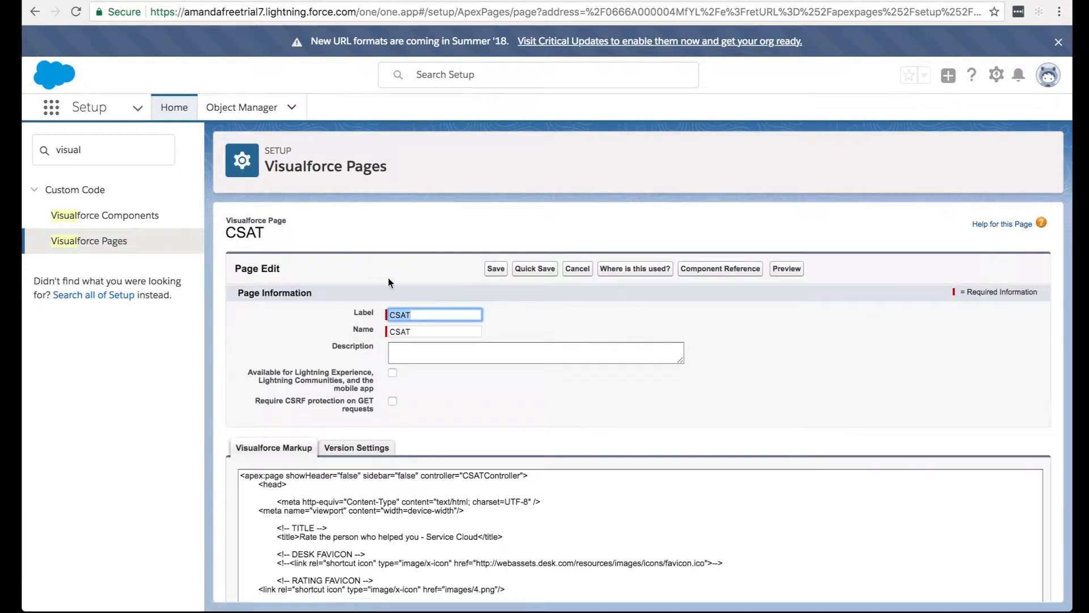
Search the CSAT page's markup for "logo" to reach the logo div in the header, then close the search.
scroll(258, 316, down, 3)
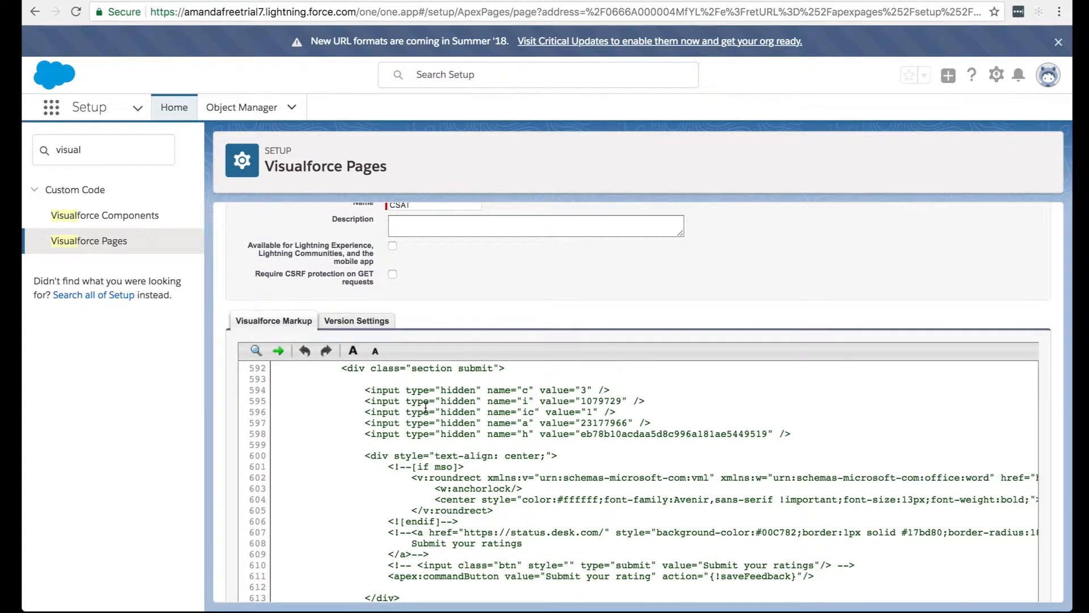
key(ctrl+f)
text(logo)
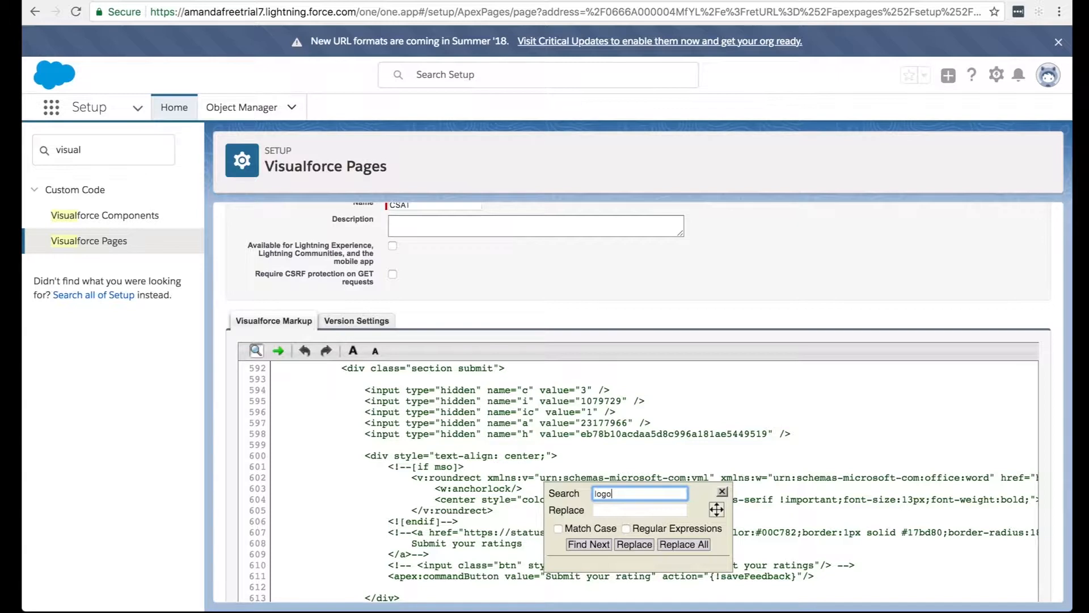
click(593, 544)
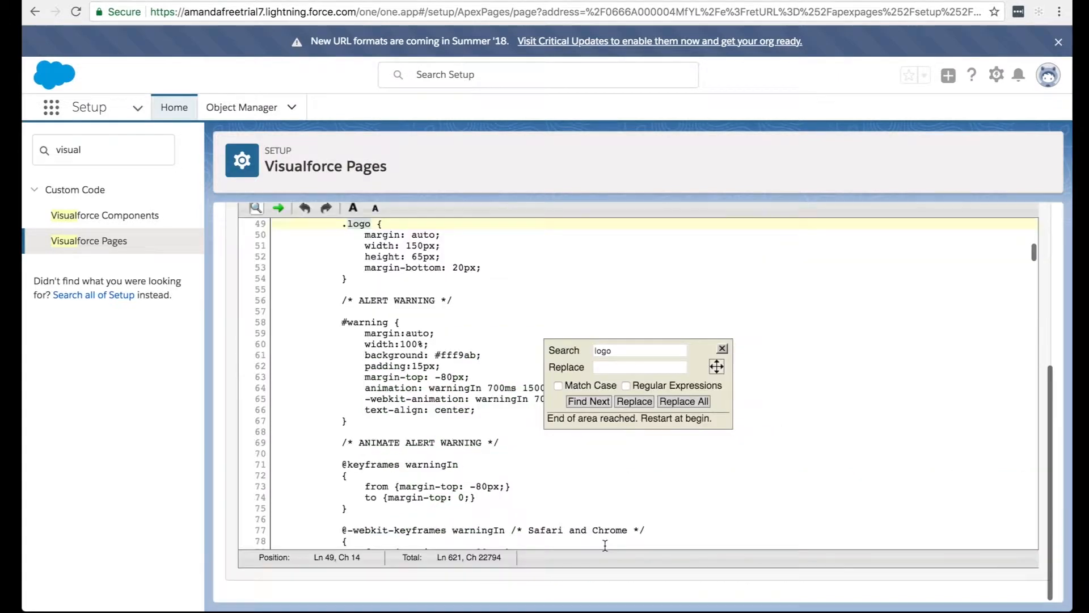
click(598, 401)
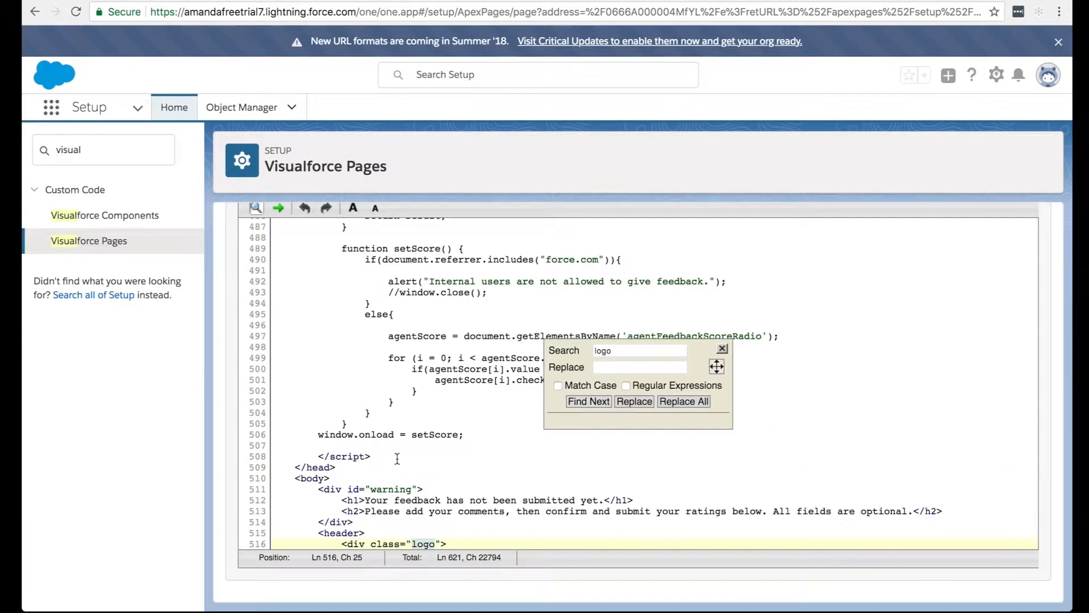
scroll(397, 458, down, 2)
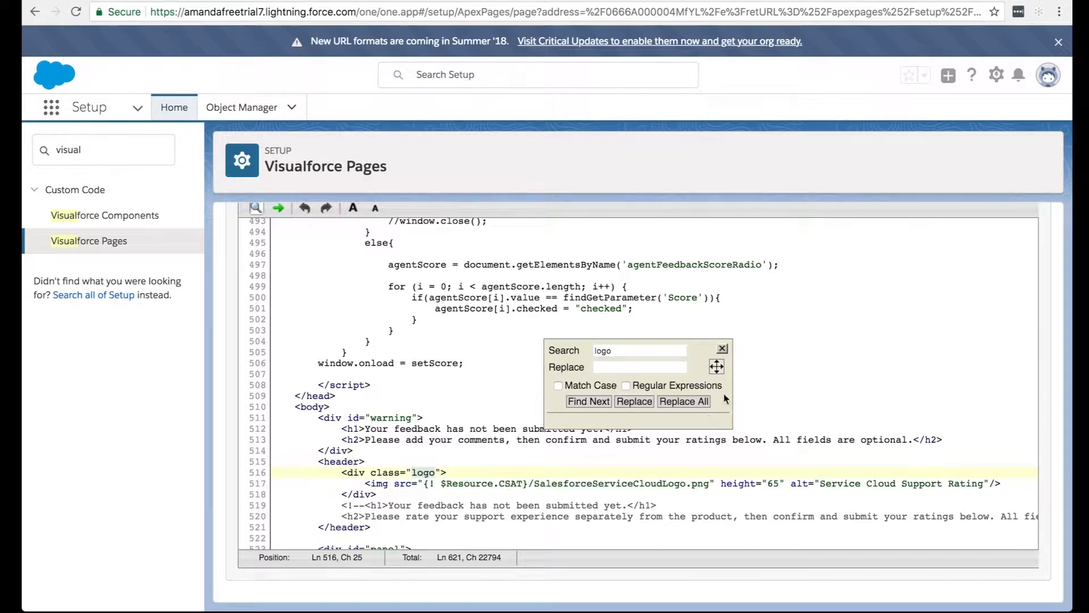
click(722, 348)
Delete /SalesforceServiceCloudLogo.png from the logo image source on line 517.
click(463, 484)
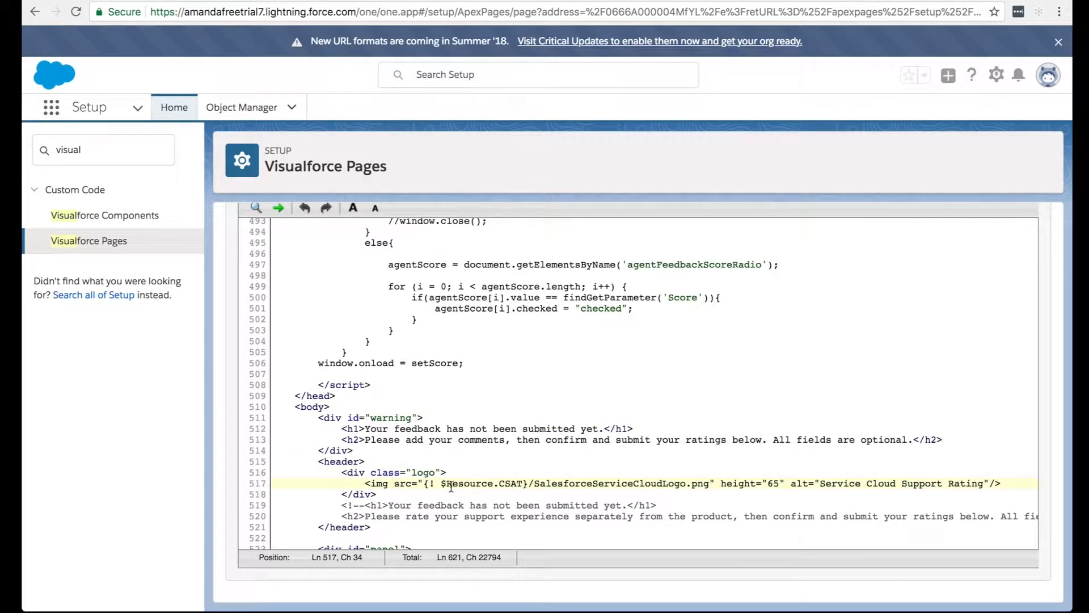
drag(708, 487, 528, 484)
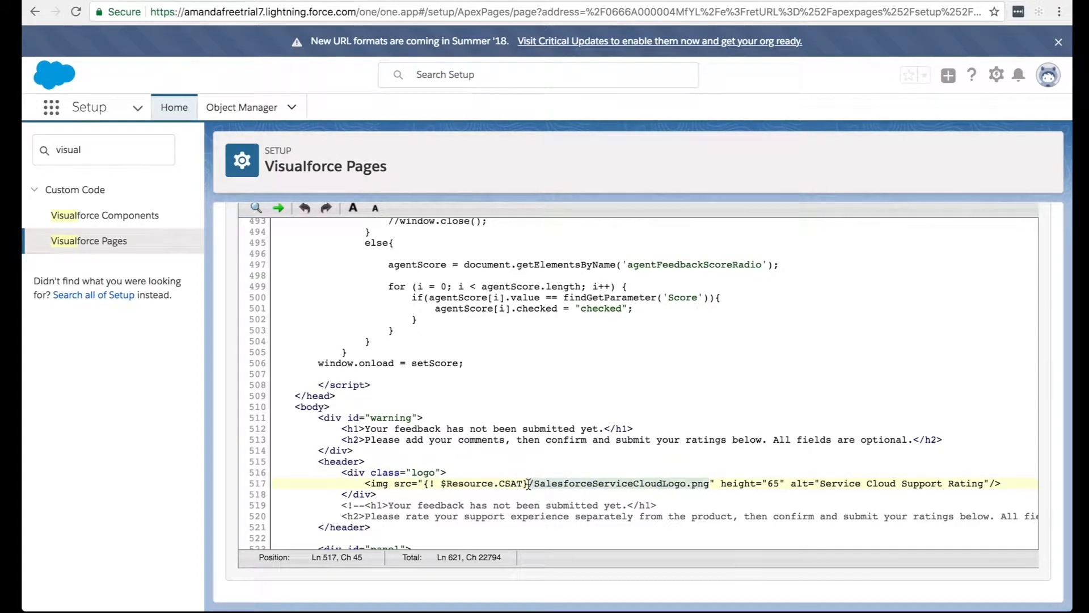
key(BackSpace)
Replace CSAT with Company_Logo in the image source so it reads {! $Resource.Company_Logo}, and save the page.
click(524, 484)
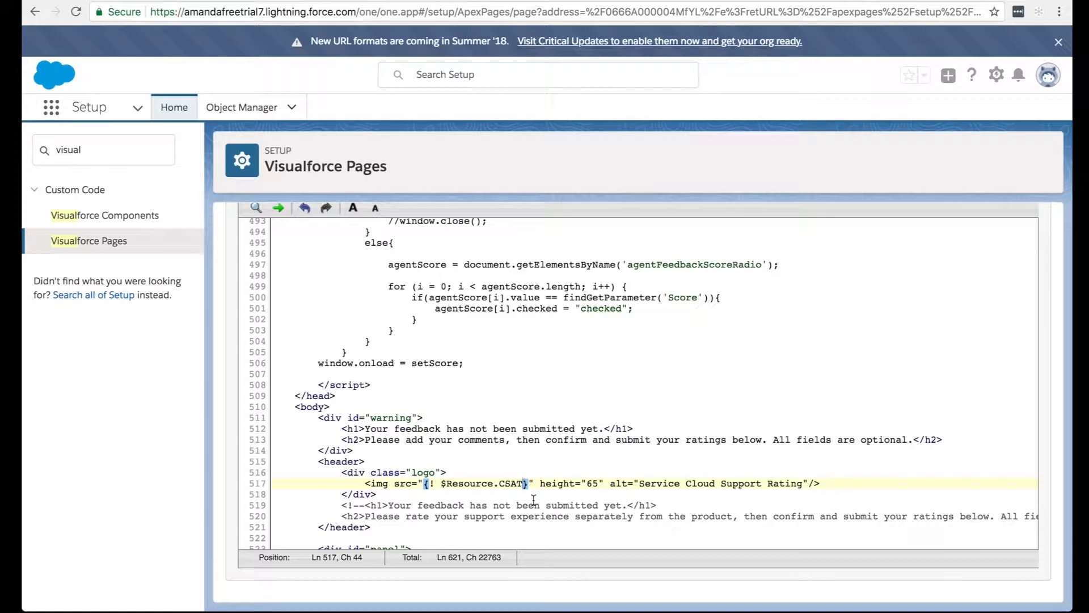
click(500, 484)
drag(500, 486, 523, 486)
text(Company_1)
text(ogio)
key(BackSpace)
key(BackSpace)
text(o)
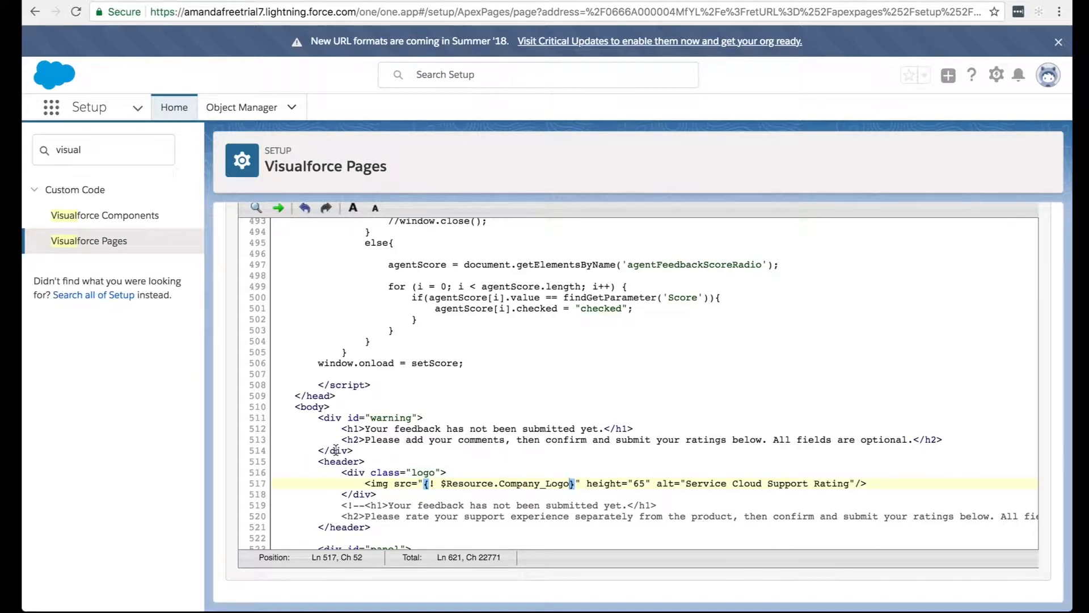
scroll(336, 450, up, 20)
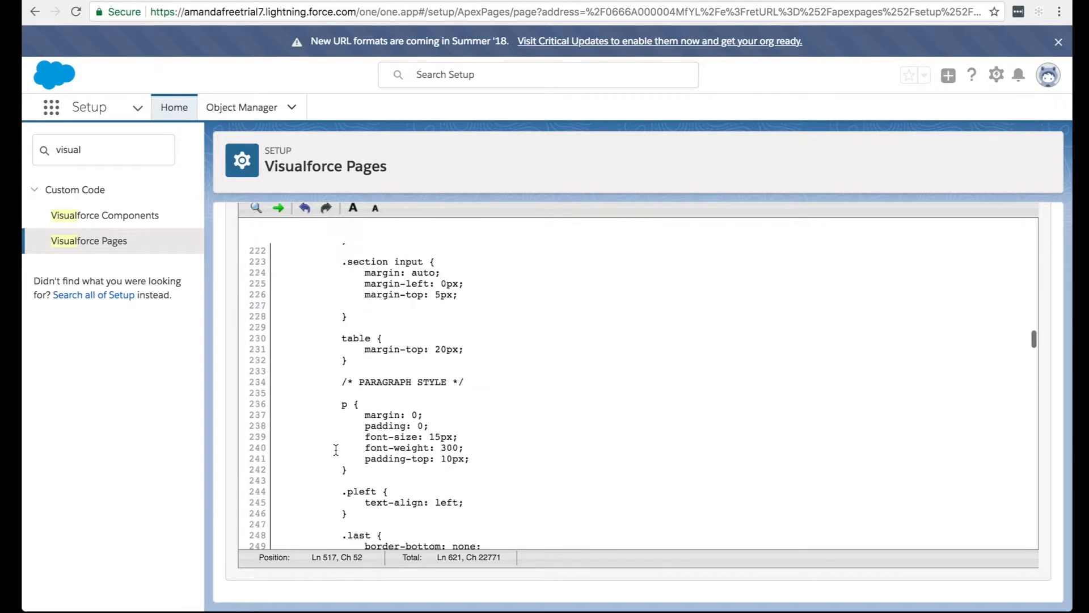
scroll(335, 450, up, 10)
click(495, 211)
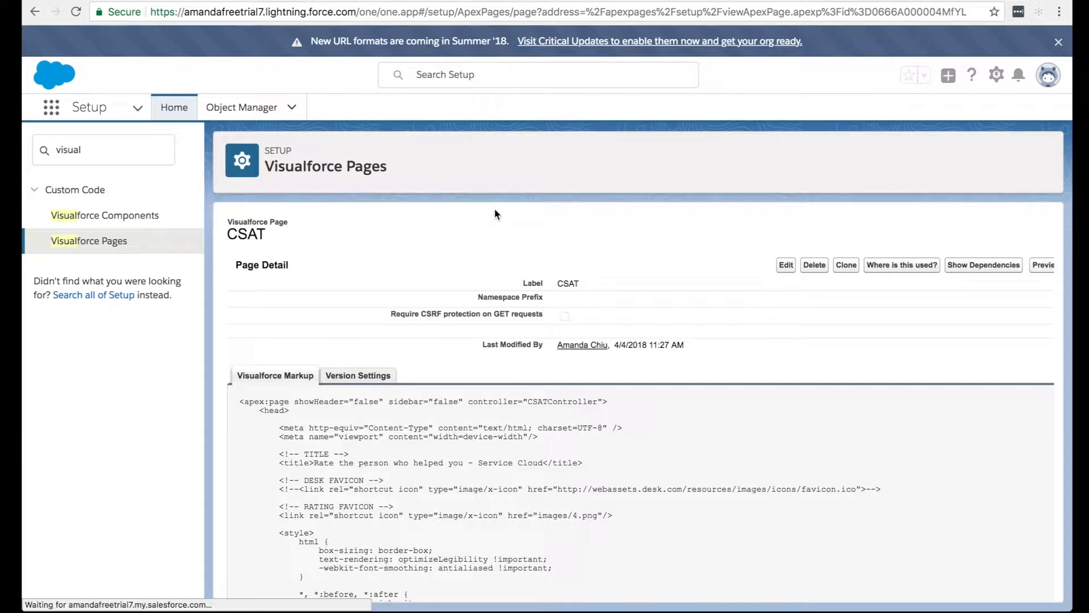
Open the CSATThankyou Visualforce page for editing and search its markup for "logo" to reach the header's logo div.
click(118, 241)
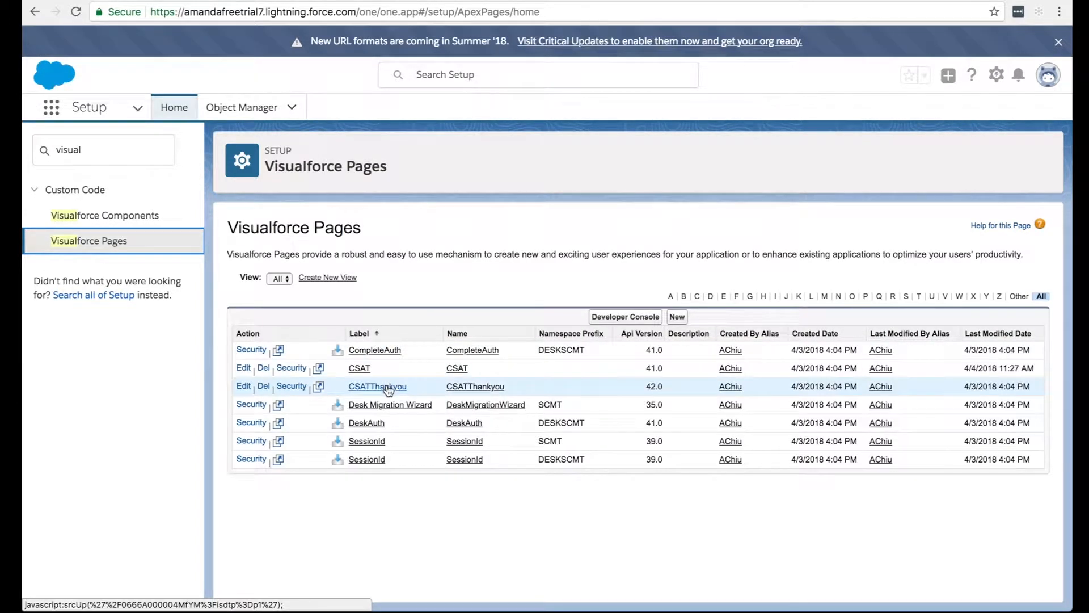
click(243, 387)
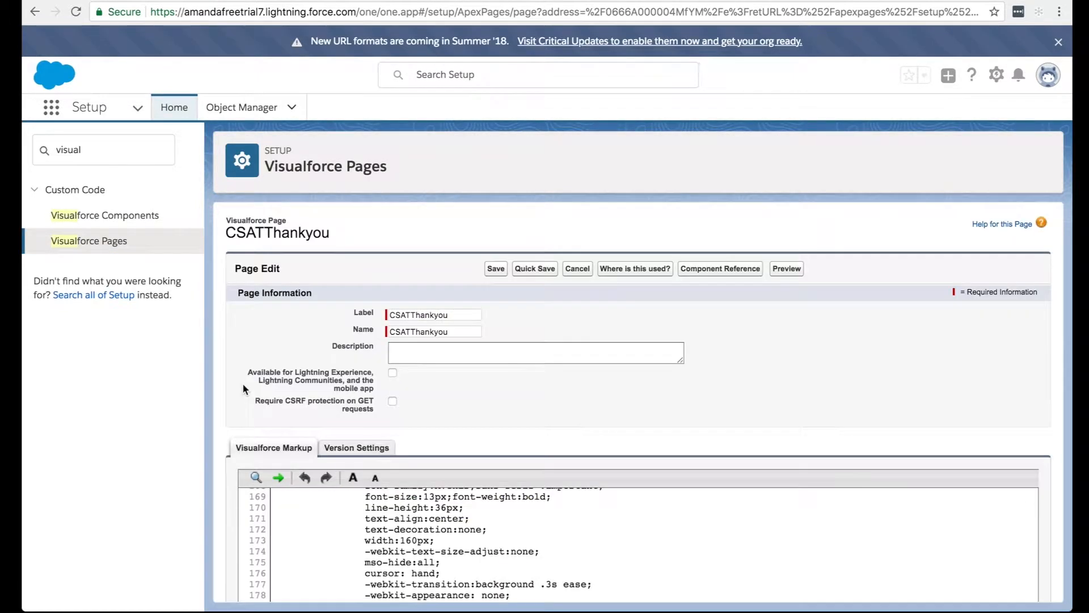
scroll(243, 383, down, 5)
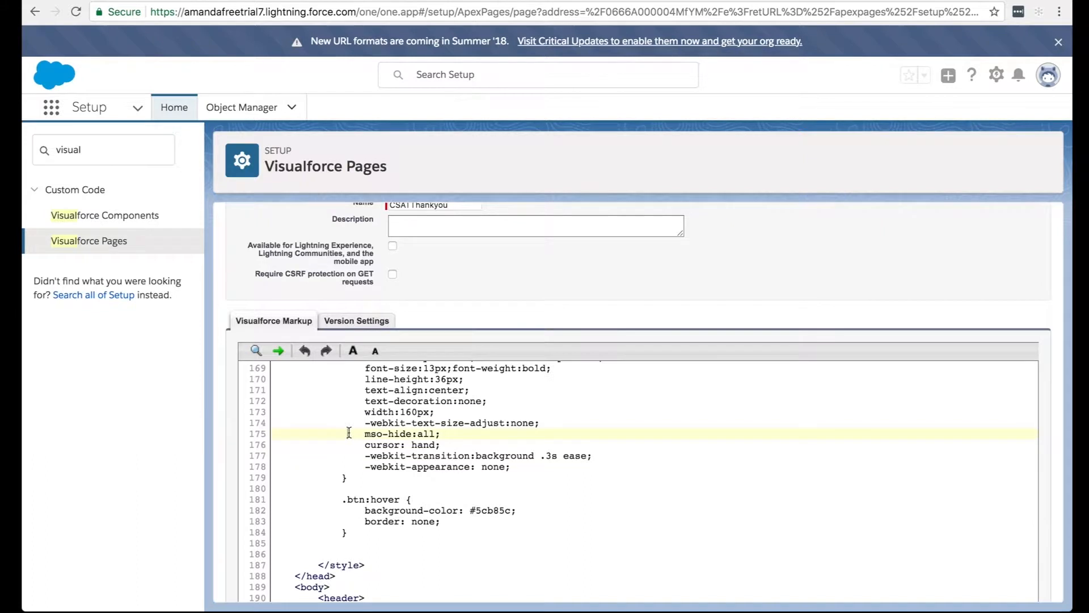
key(ctrl+f)
text(logo)
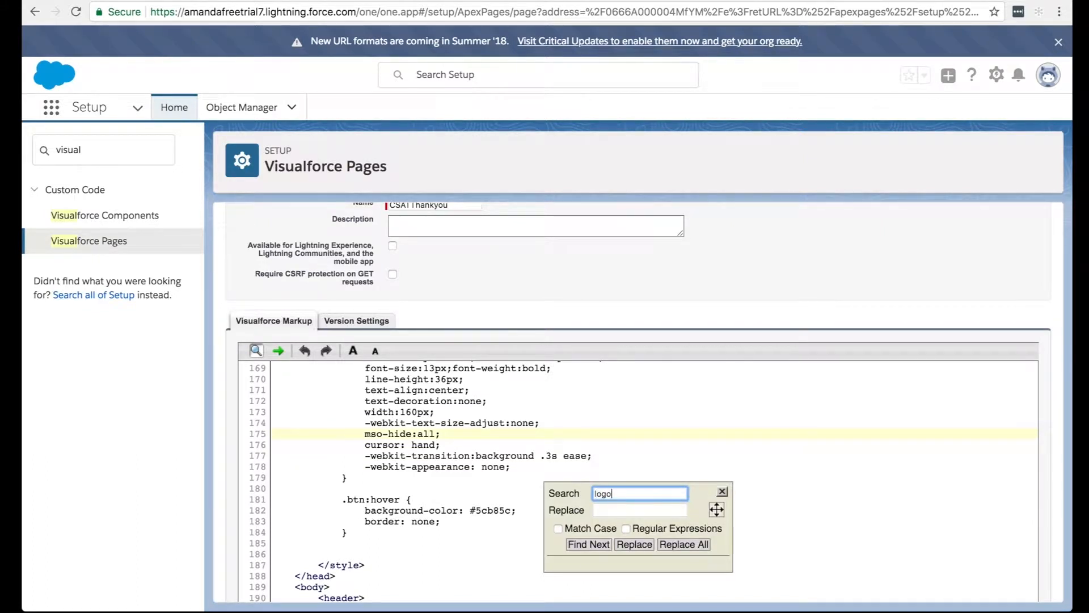
click(586, 546)
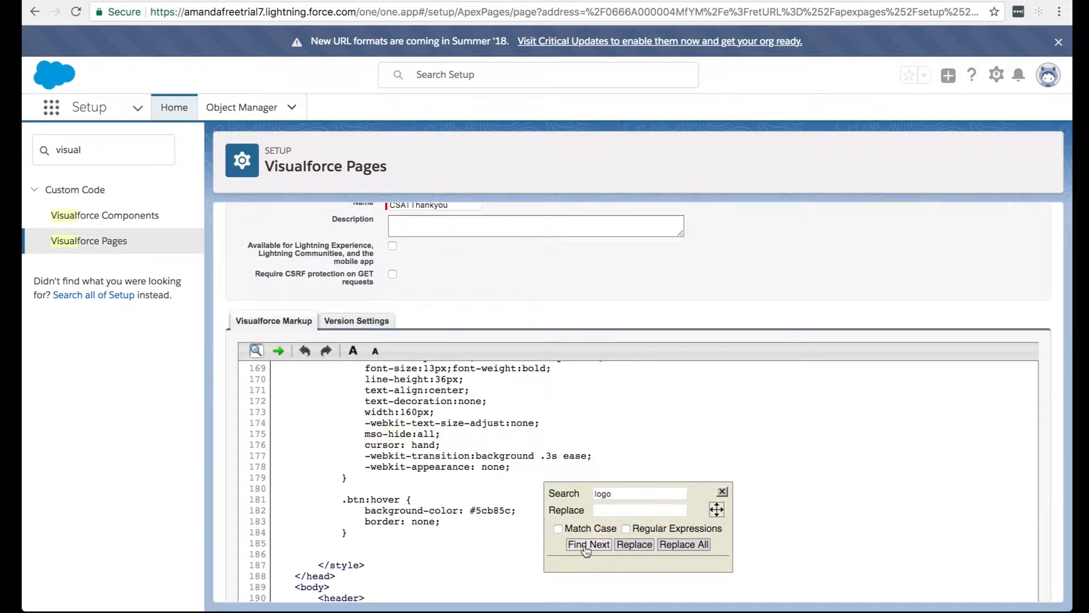
click(586, 549)
click(630, 494)
click(595, 546)
click(583, 403)
scroll(511, 482, down, 2)
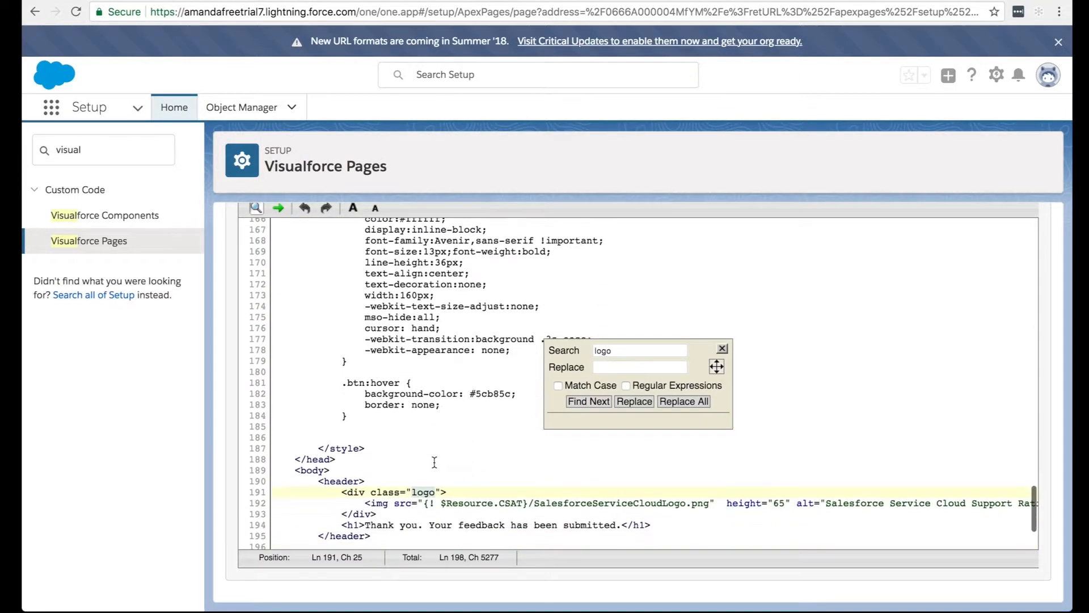
Change the thank-you page's logo image source to {! $Resource.Company_Logo}, removing /SalesforceServiceCloudLogo.png, and close the search.
drag(529, 502, 707, 505)
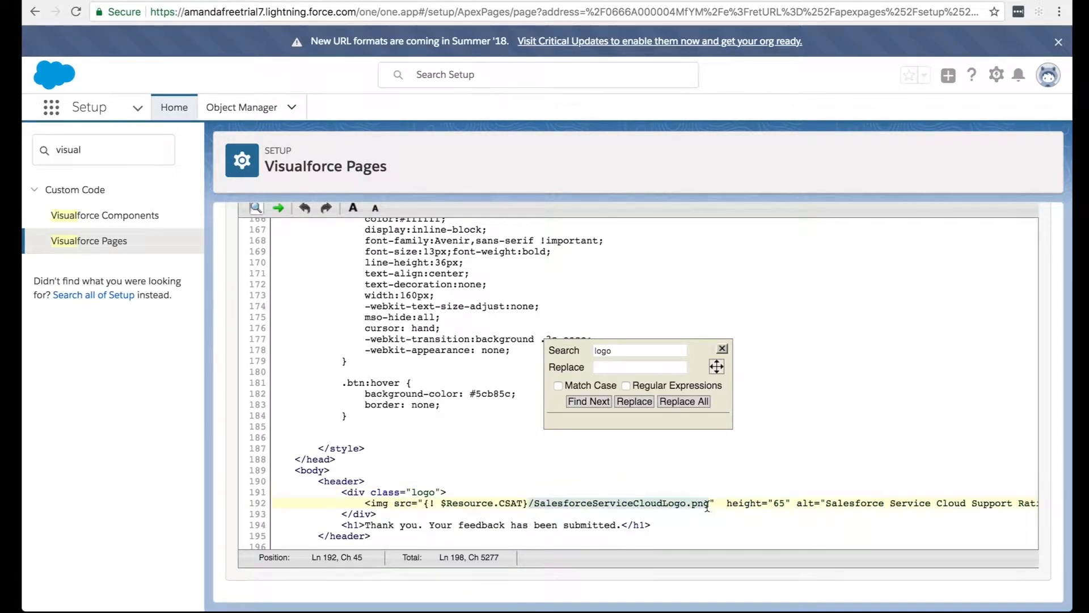
key(BackSpace)
click(524, 503)
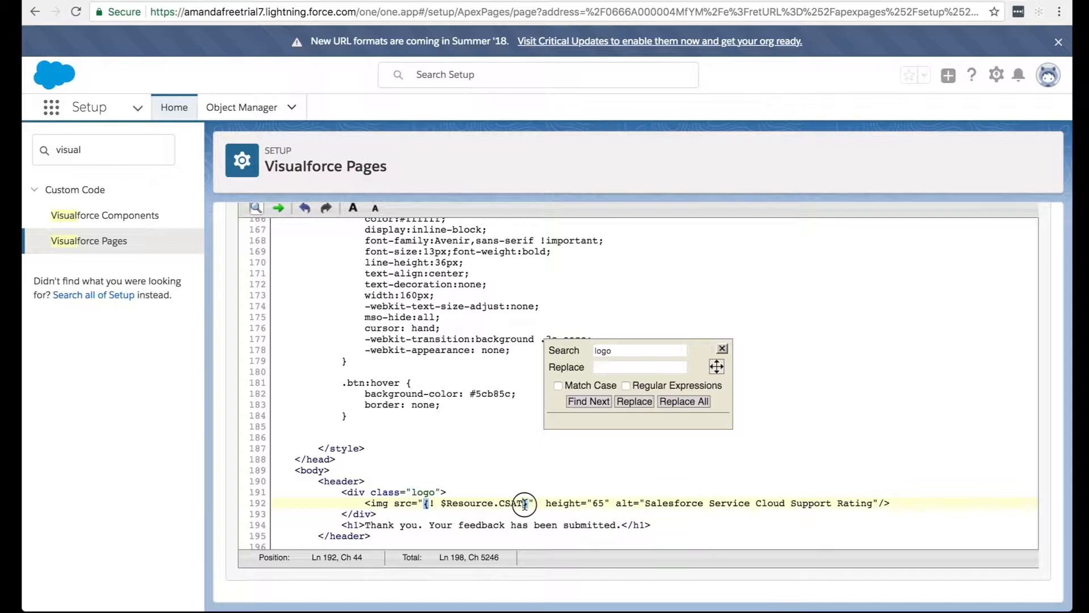
click(510, 503)
text(Company)
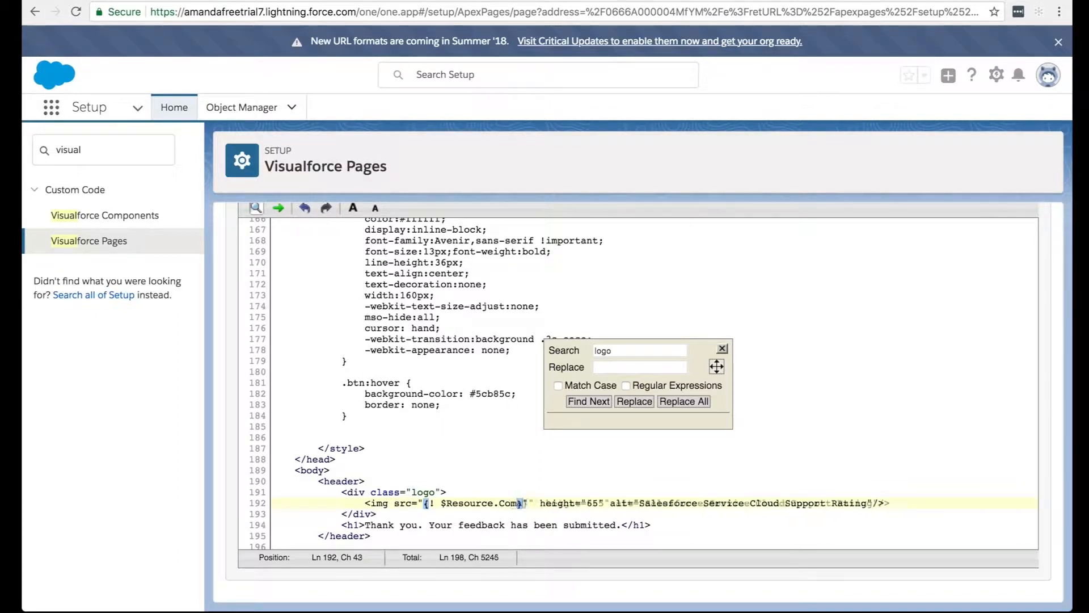
text(_Logo)
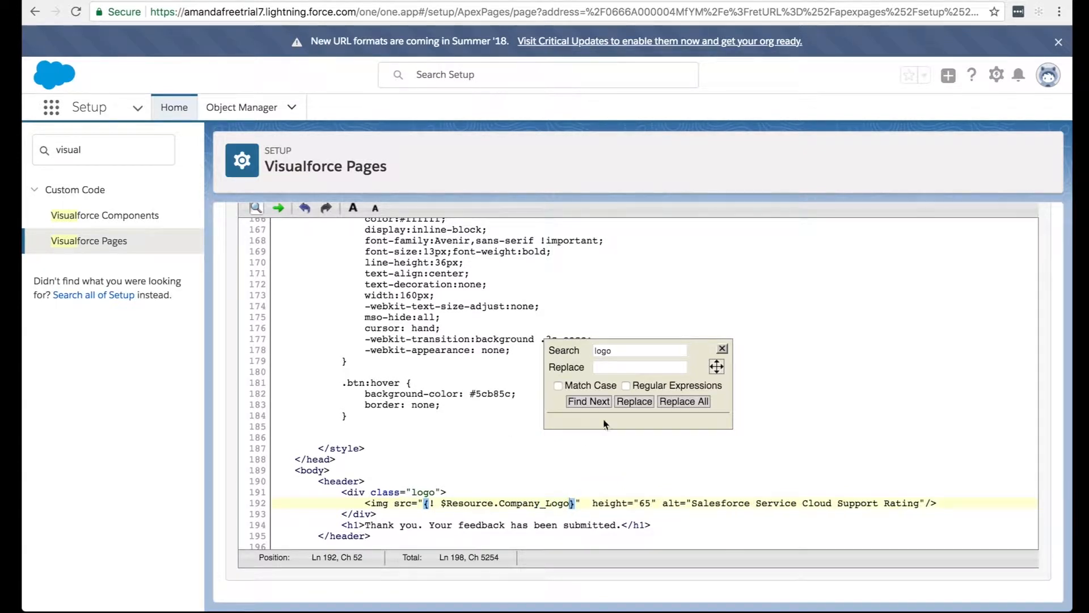
click(722, 348)
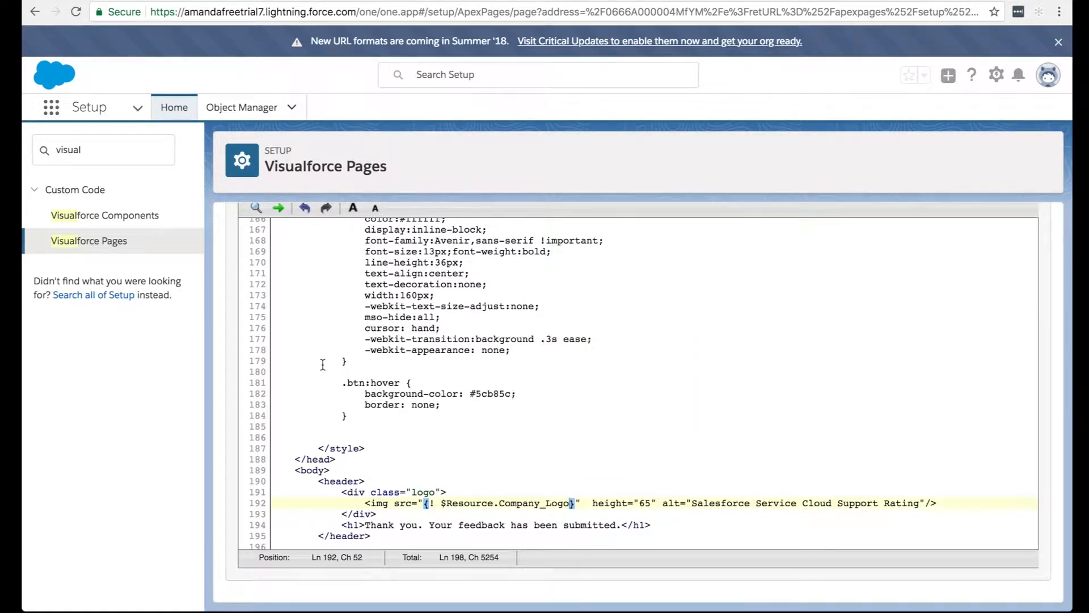
Save the edited CSATThankyou Visualforce page.
scroll(243, 405, down, 1)
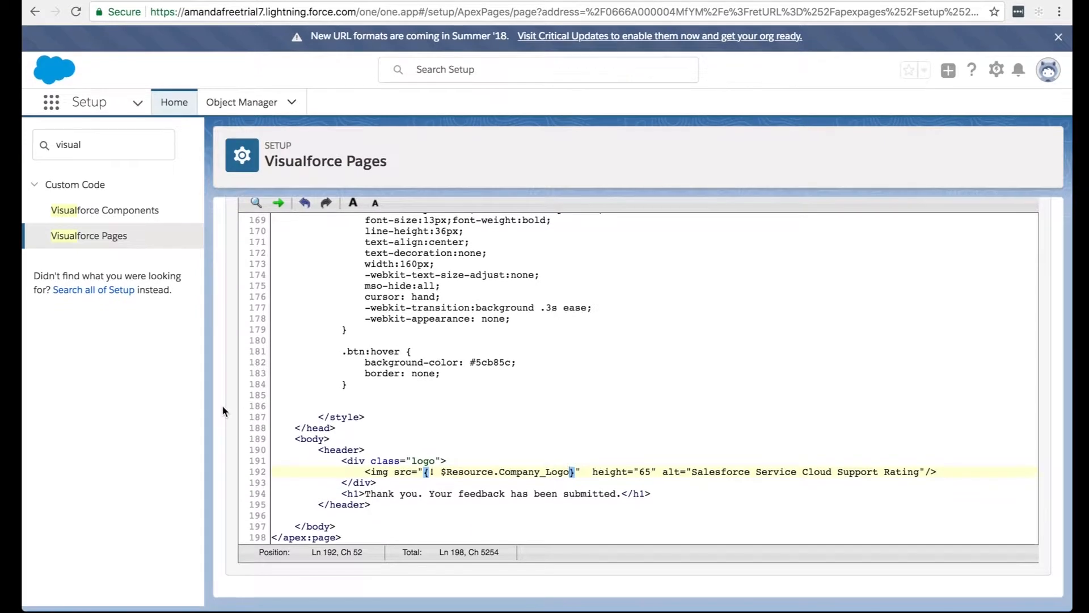
scroll(353, 420, up, 20)
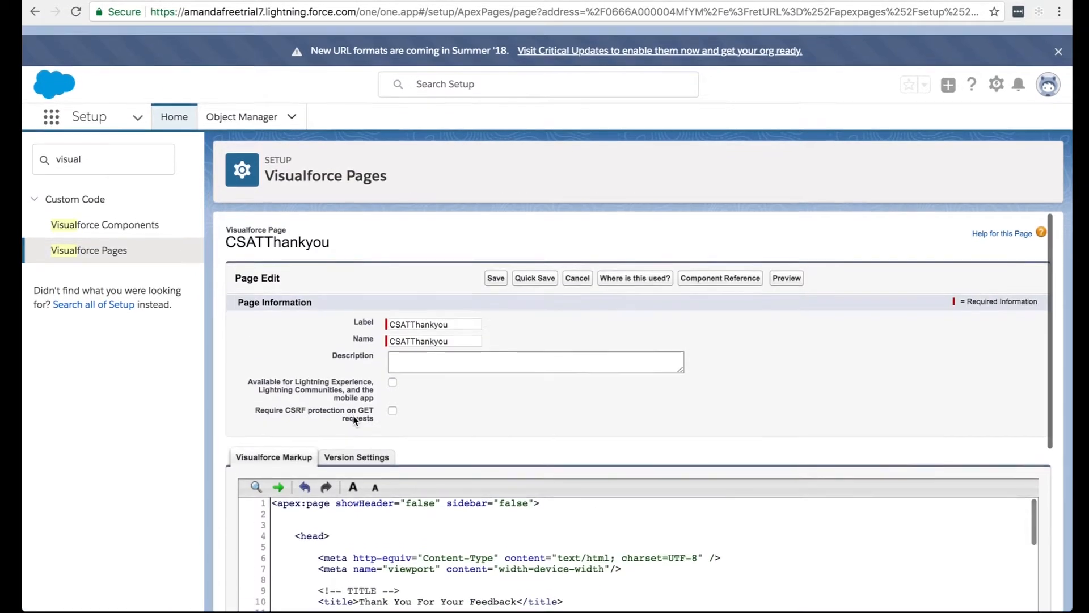
click(494, 270)
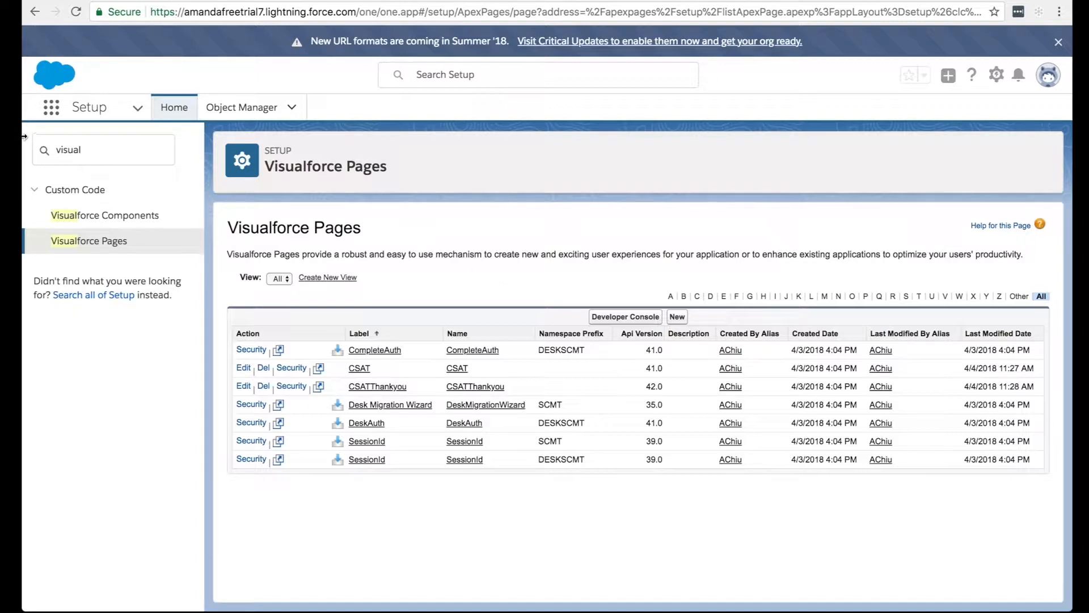
Search Setup for "sites" and open the Sites page under Sites and Domains.
double_click(94, 149)
text(sites)
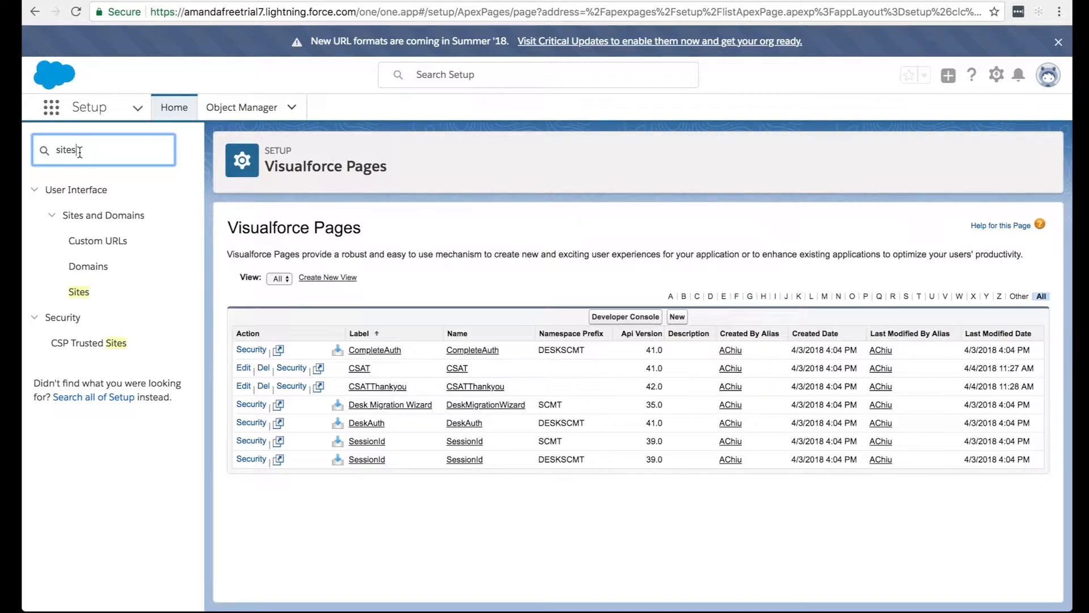
click(86, 295)
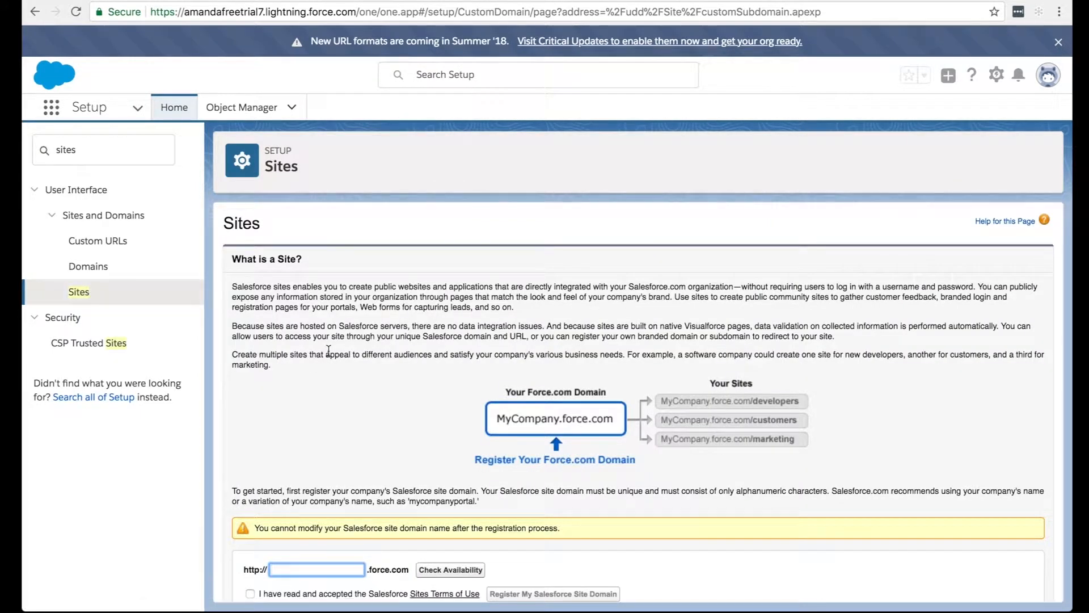
Enter the org's own subdomain name as the force.com site domain and check its availability.
scroll(329, 352, down, 1)
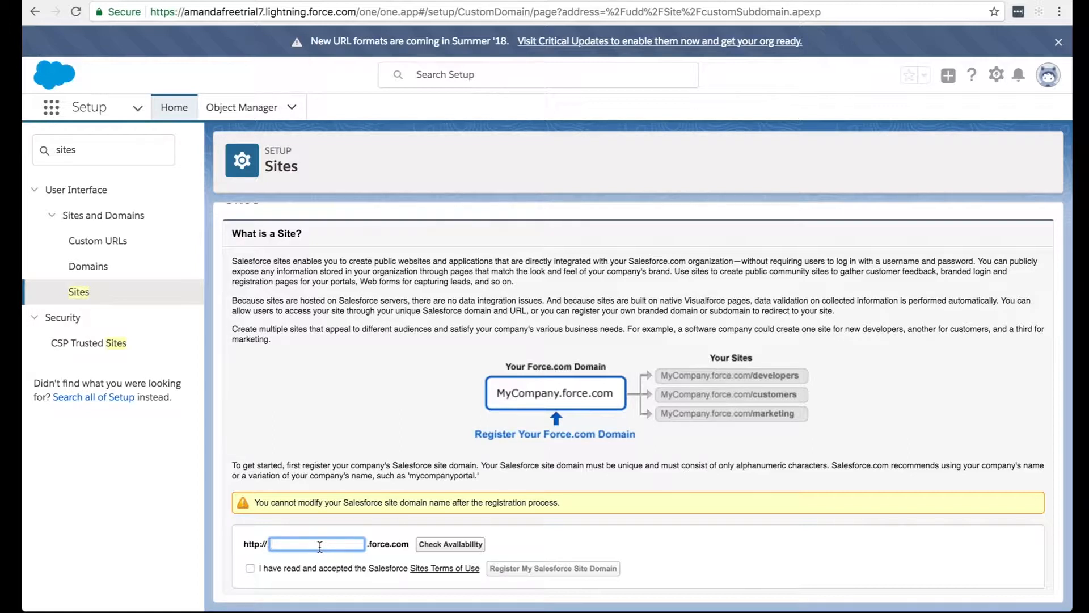
text(amandafreetrial7)
click(430, 548)
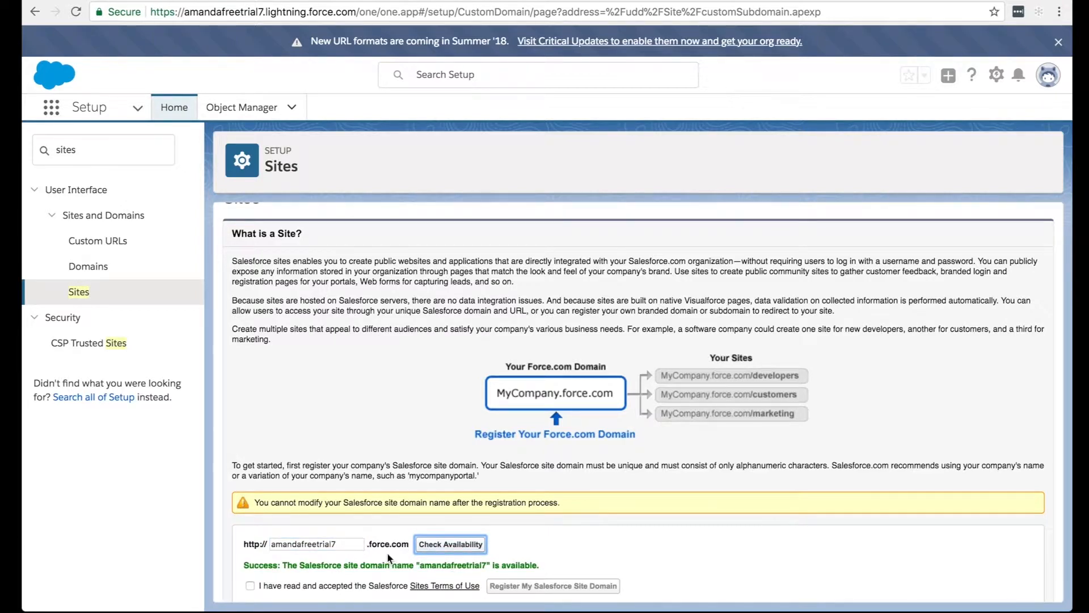
Accept the Sites Terms of Use and register the Salesforce site domain, approving that its name cannot be modified.
scroll(387, 553, down, 1)
click(250, 569)
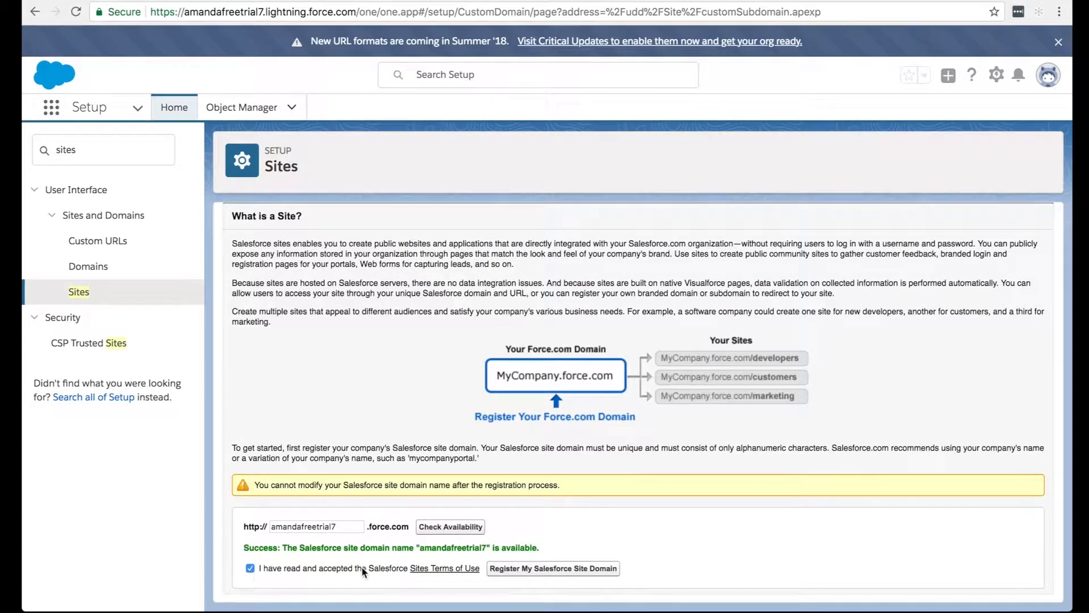
click(511, 573)
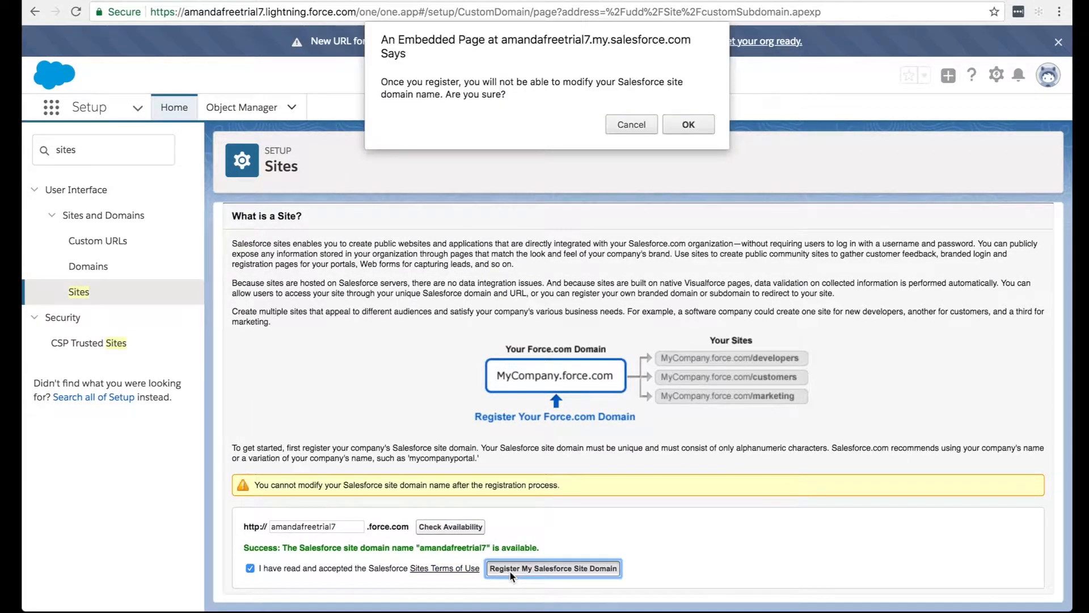
click(679, 130)
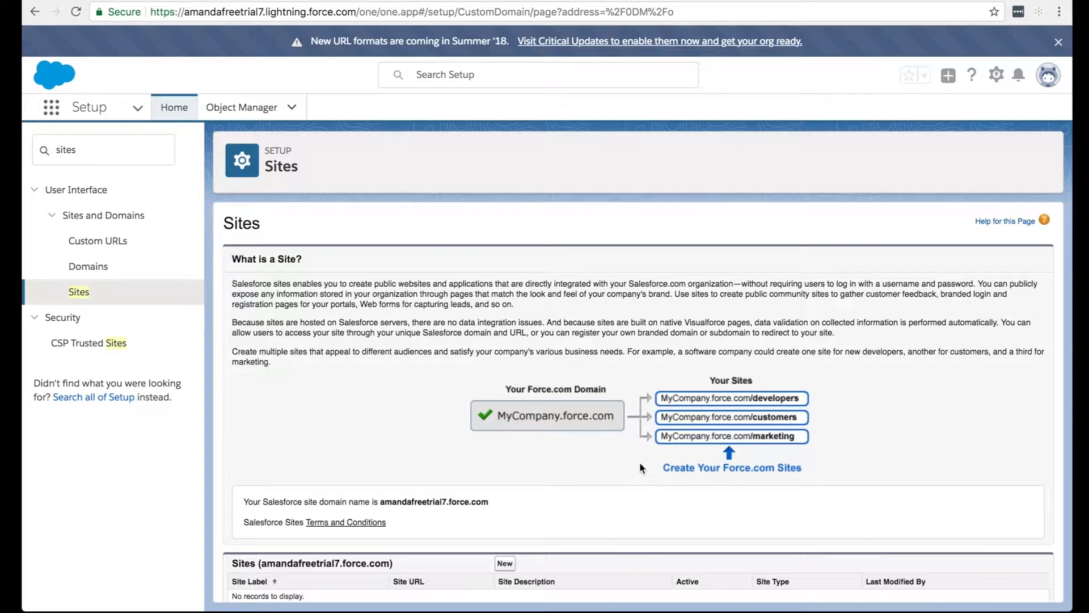
Start a new site under the registered domain with Guest User License as the site type.
scroll(460, 383, down, 1)
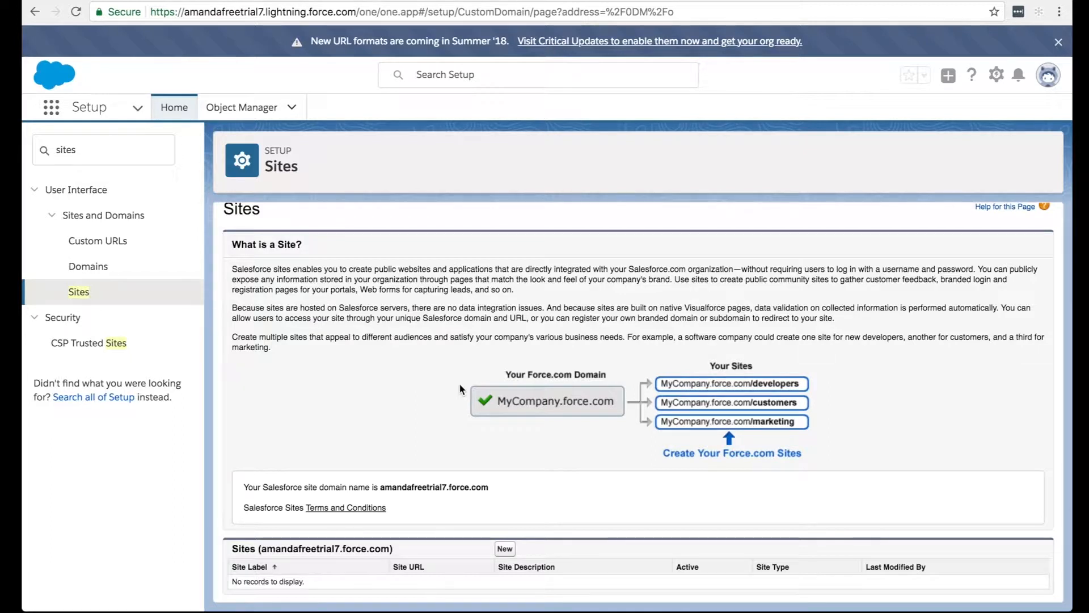
click(505, 549)
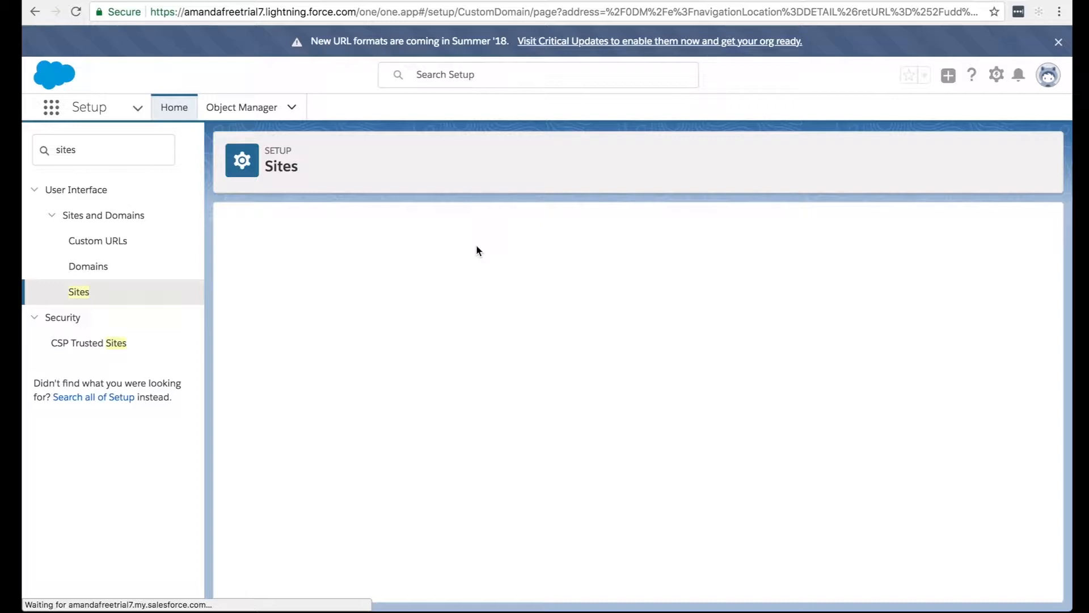
click(104, 293)
click(504, 549)
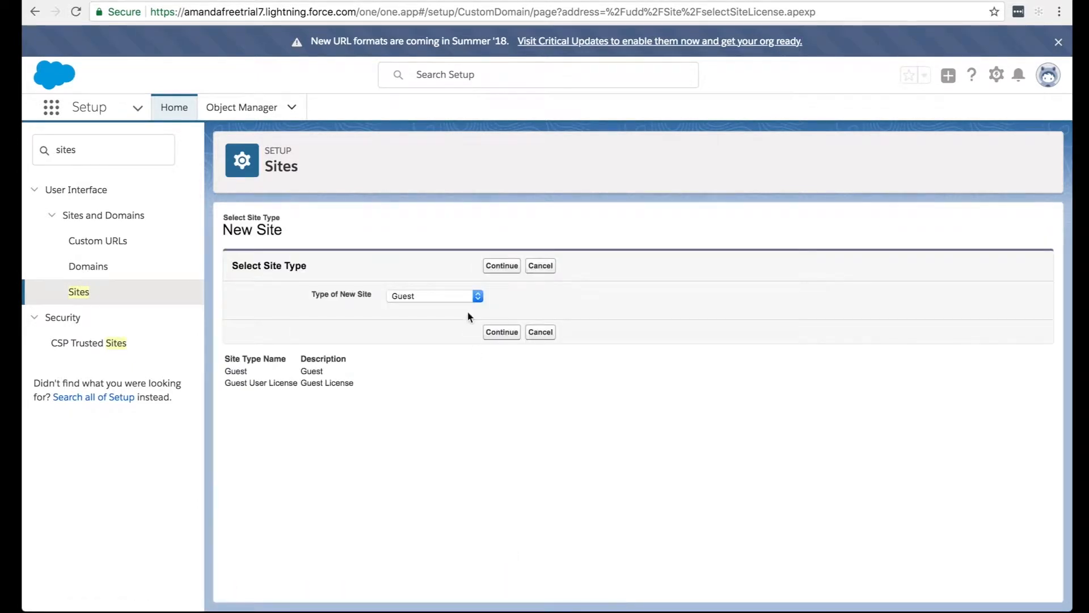
click(455, 294)
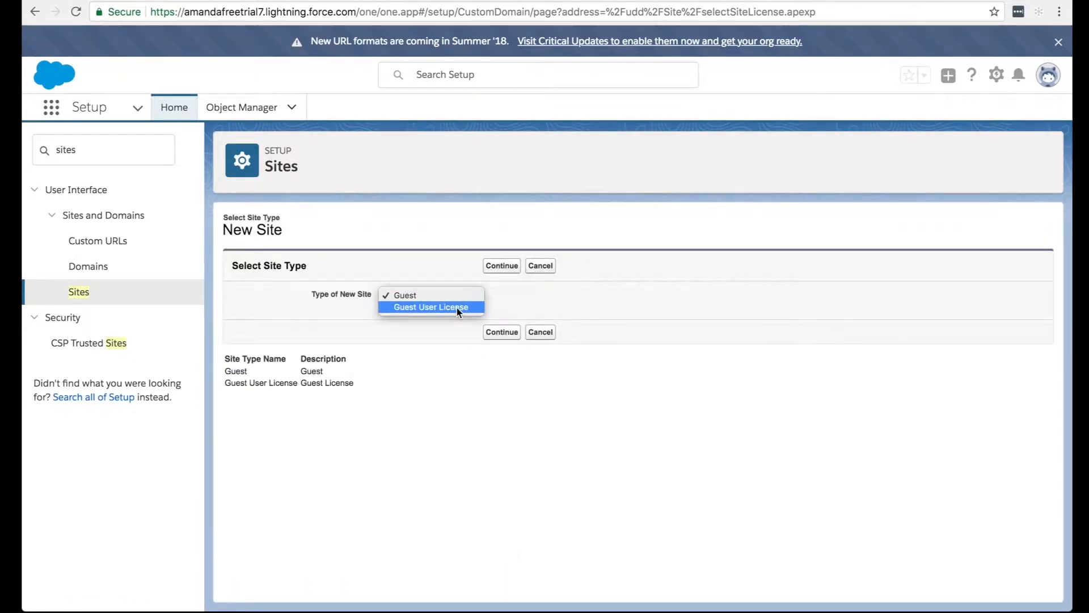
click(457, 307)
click(502, 271)
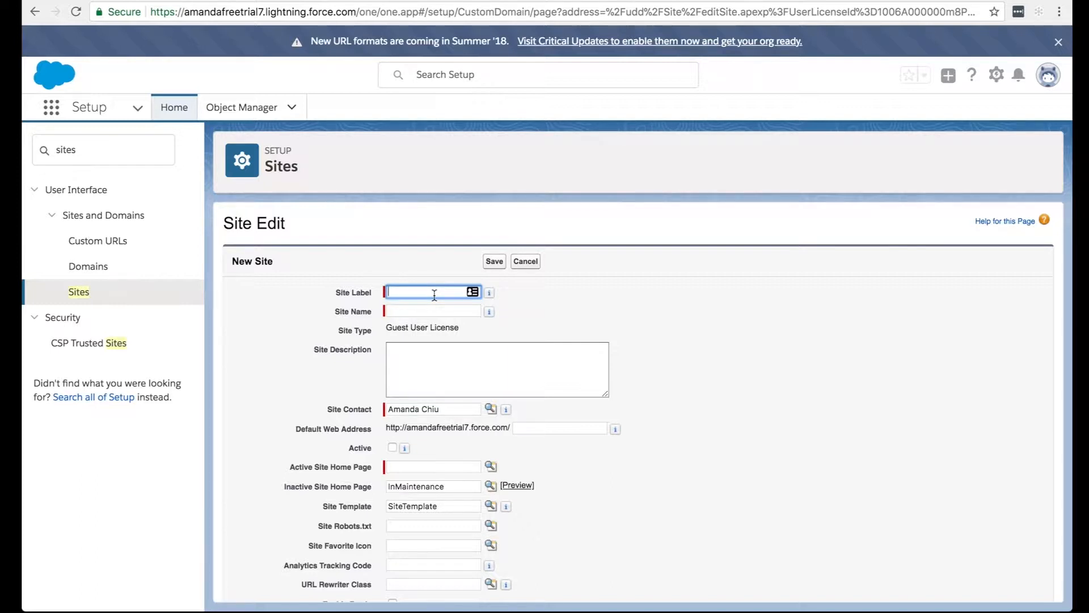
Set the new site's label and name to Feedback.
text(Feed)
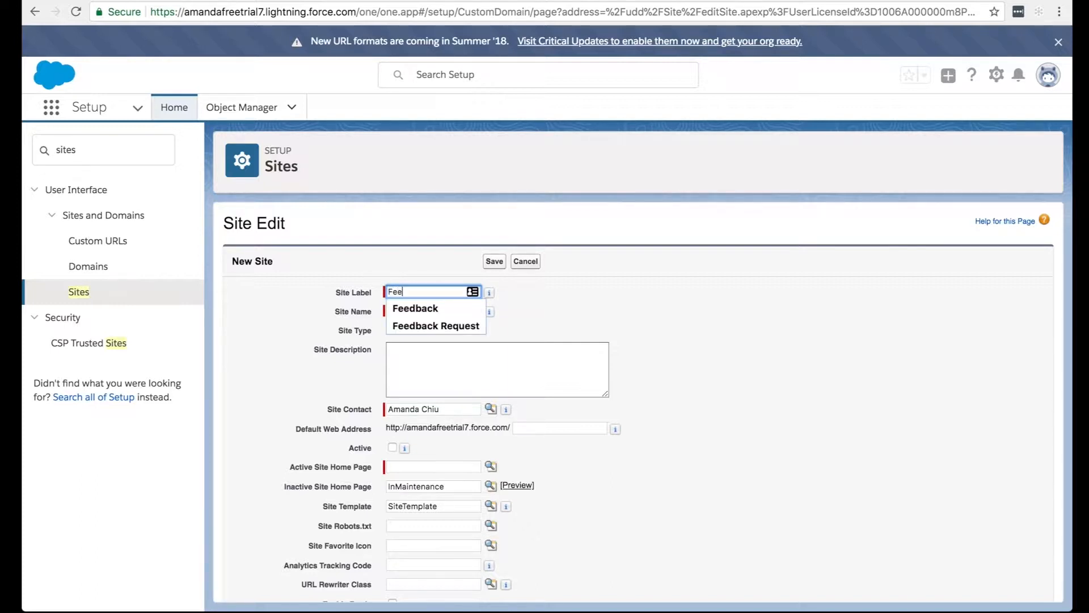
key(Down)
key(Return)
click(508, 319)
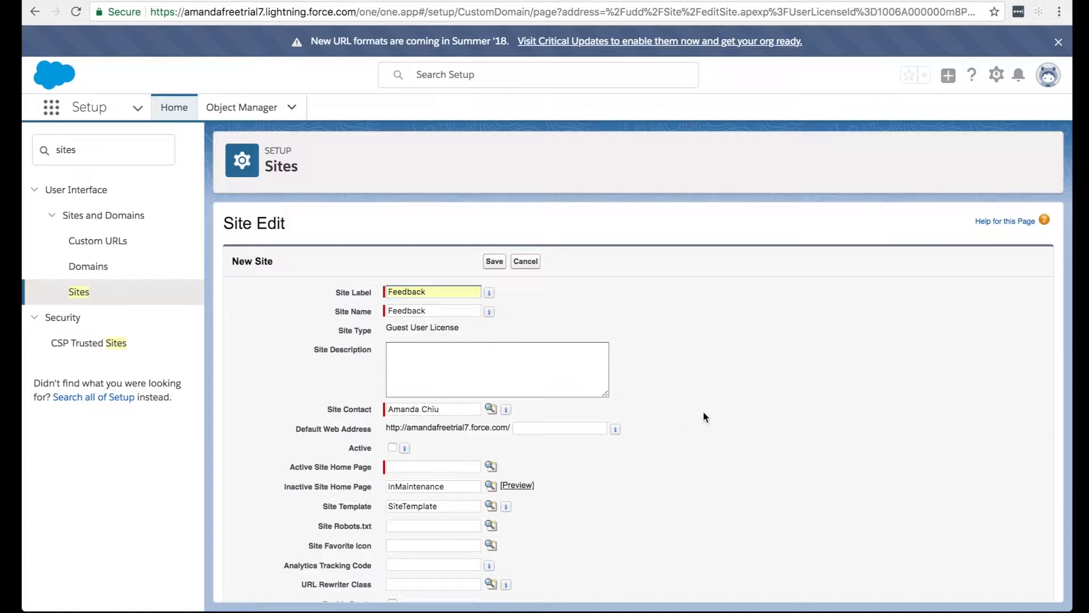
Look up the Unauthorized Visualforce page, assign it as the Active Site Home Page, and save the Feedback site.
scroll(454, 391, down, 2)
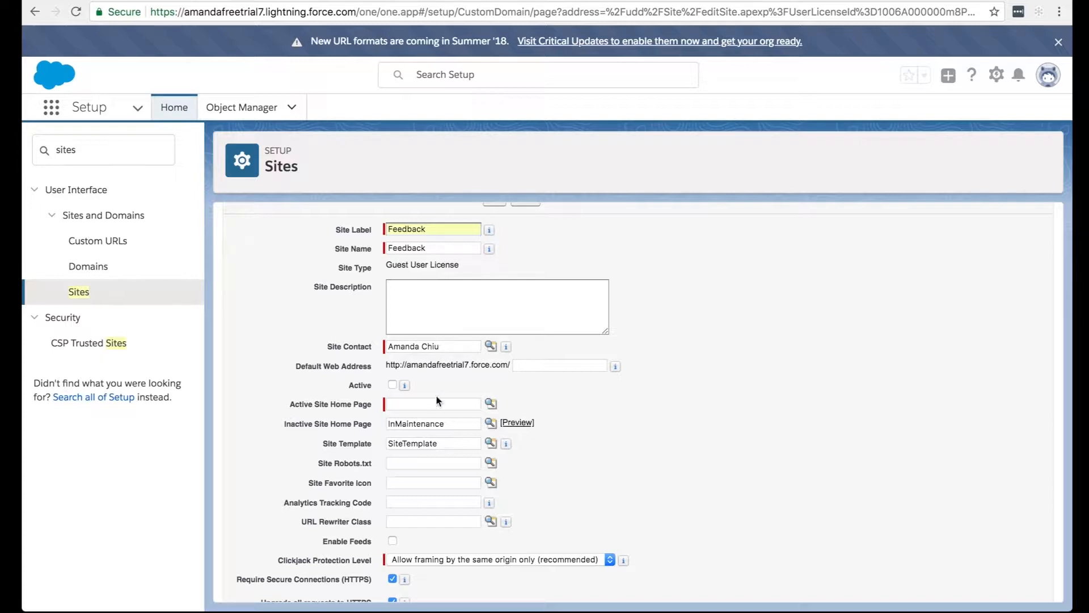
click(490, 403)
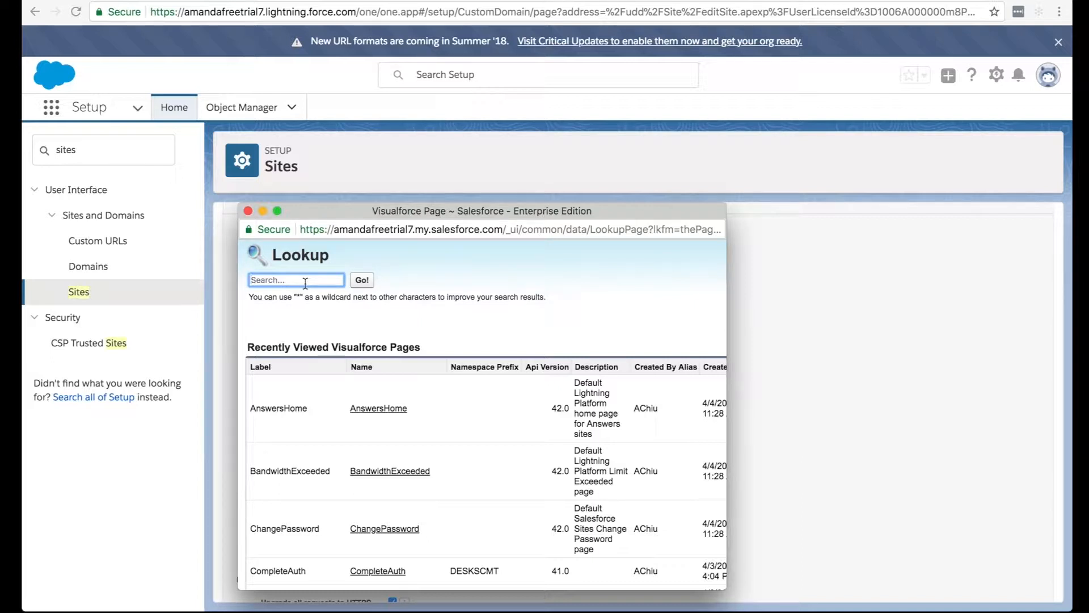
text(Un)
key(Down)
key(Return)
click(360, 284)
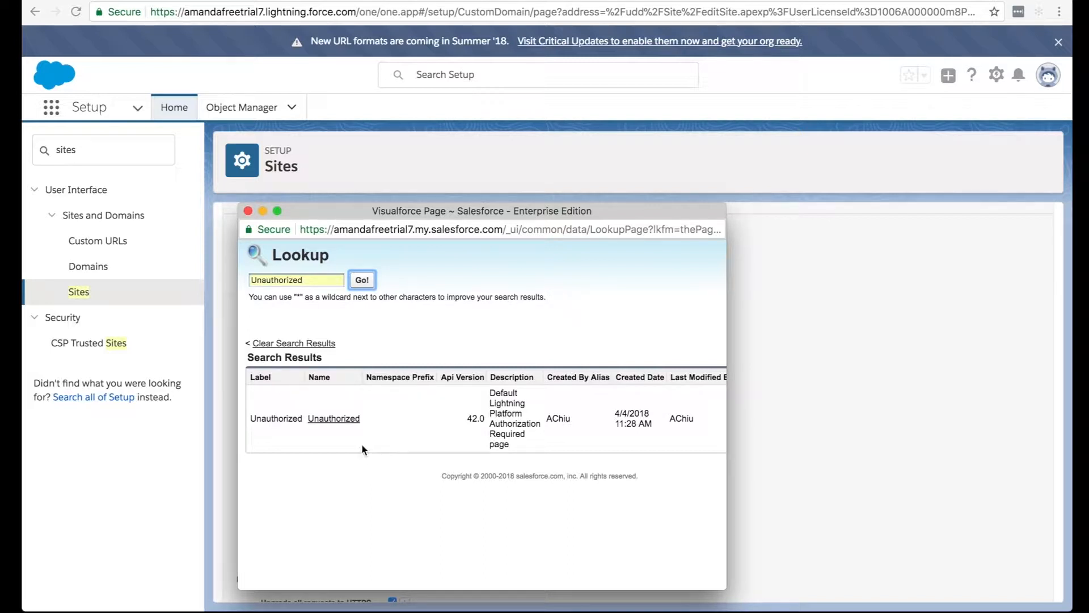
click(339, 419)
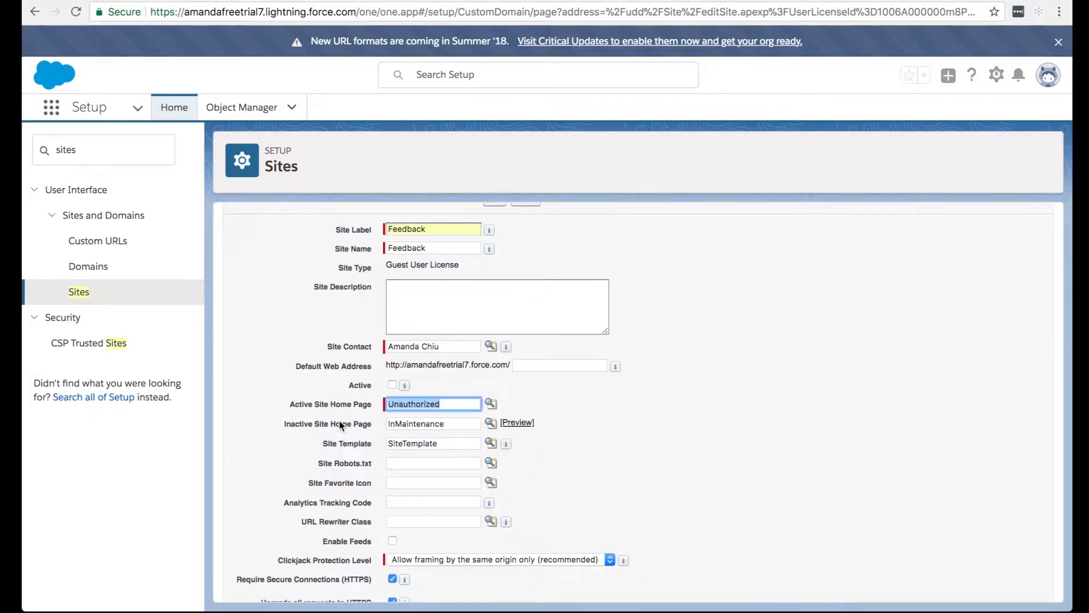
click(657, 441)
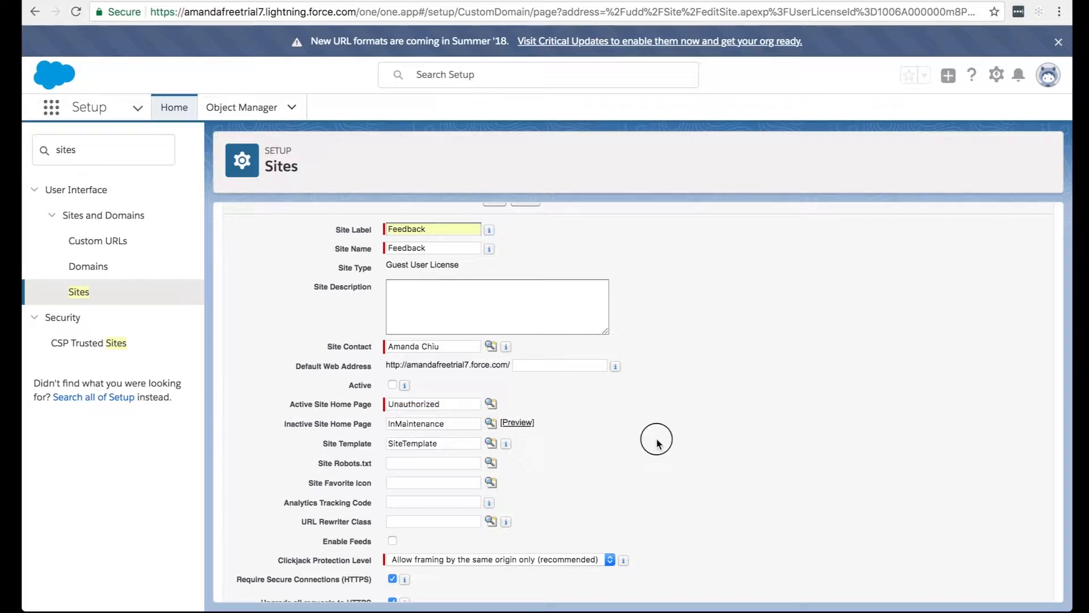
scroll(657, 443, down, 5)
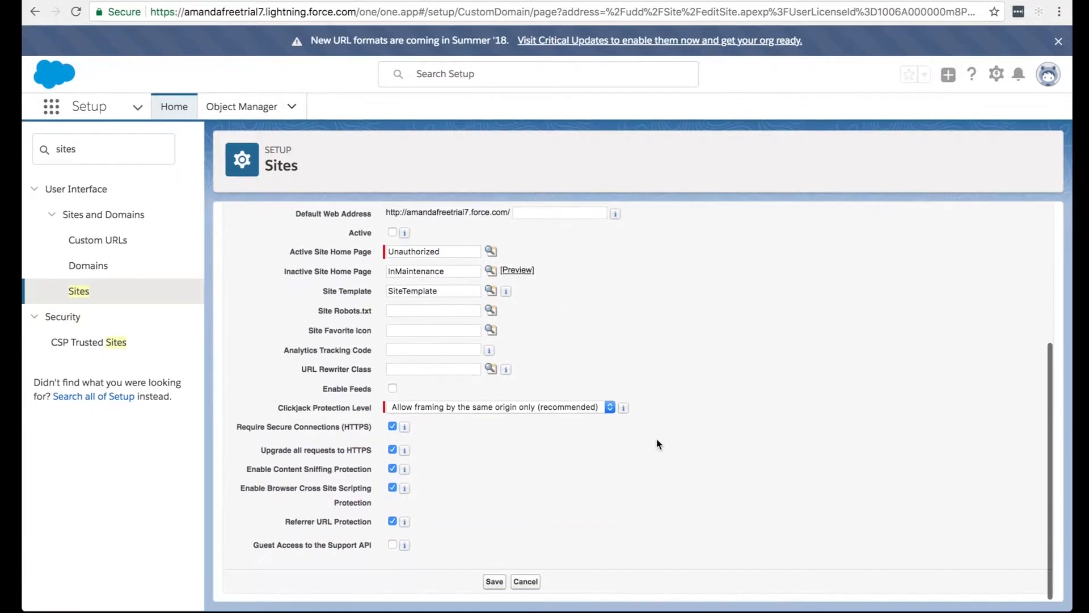
click(493, 588)
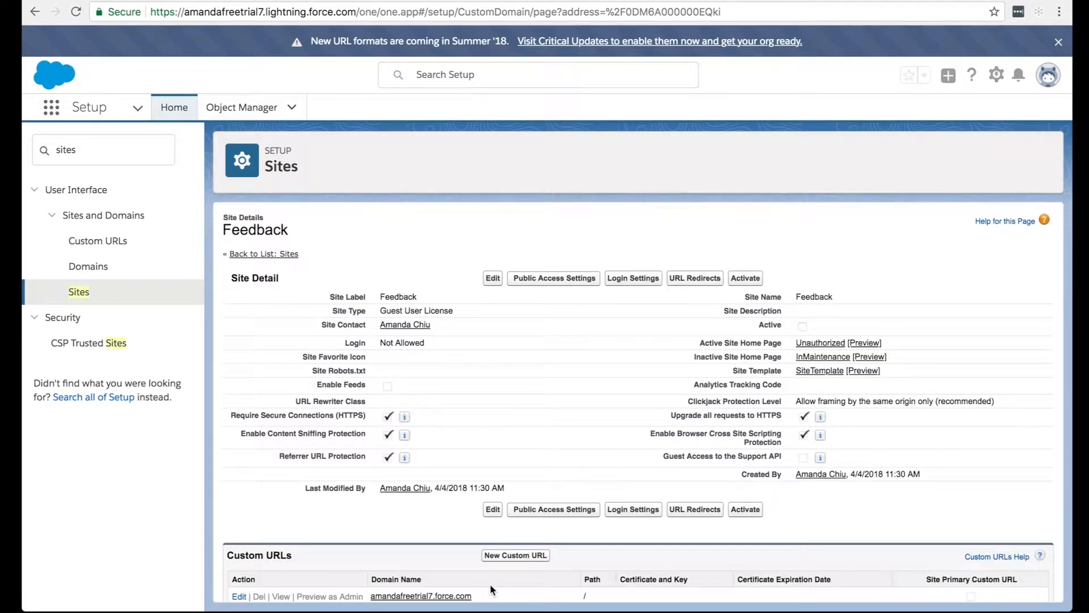
Add CSAT and CSATThankyou to the Feedback site's enabled Visualforce pages and save the page access.
scroll(512, 316, down, 3)
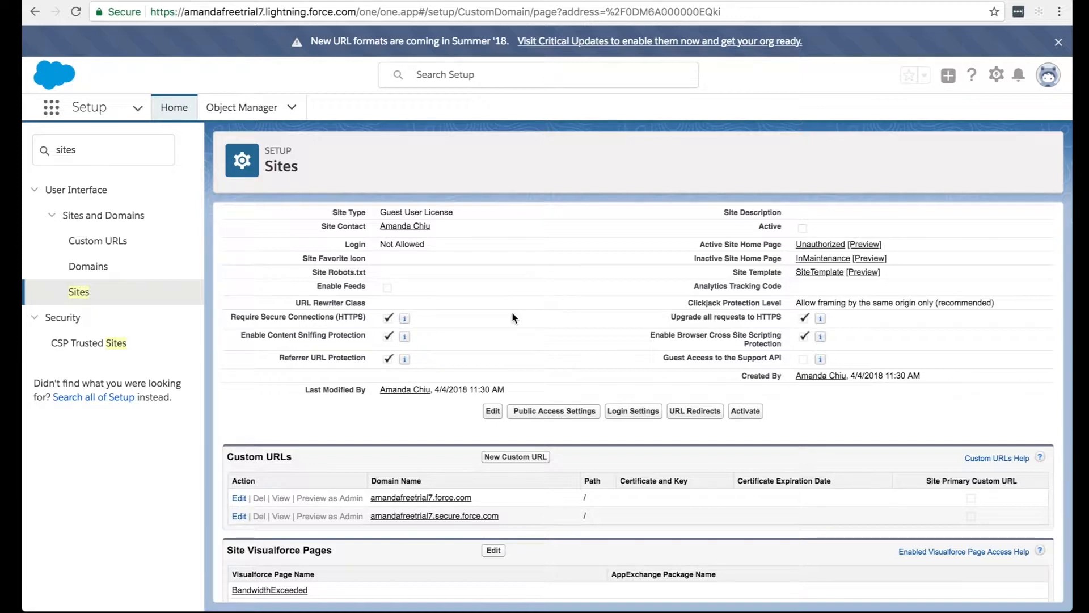
scroll(512, 317, down, 5)
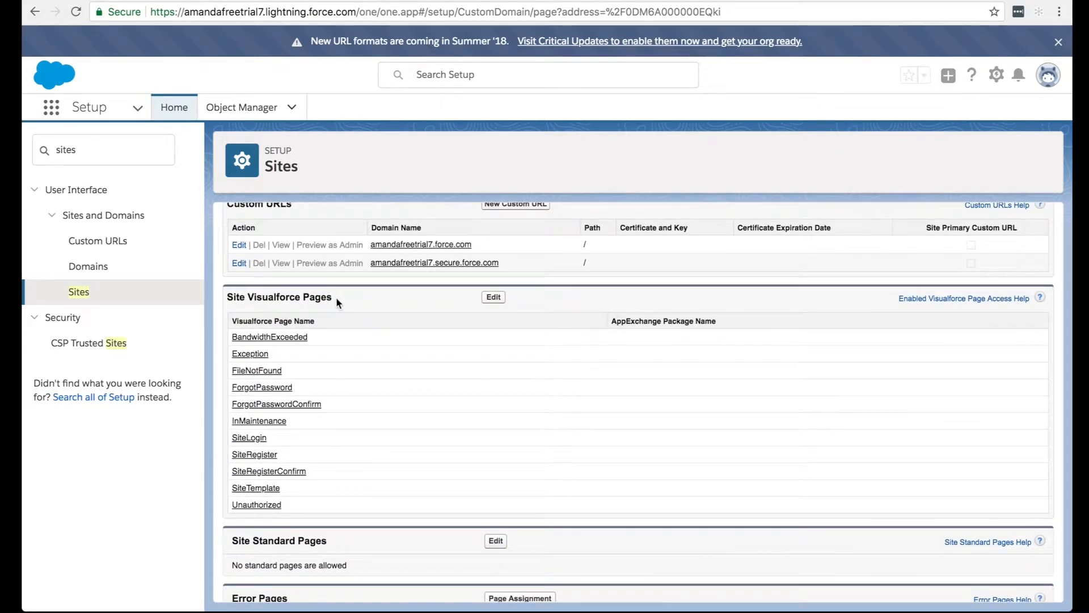
click(494, 297)
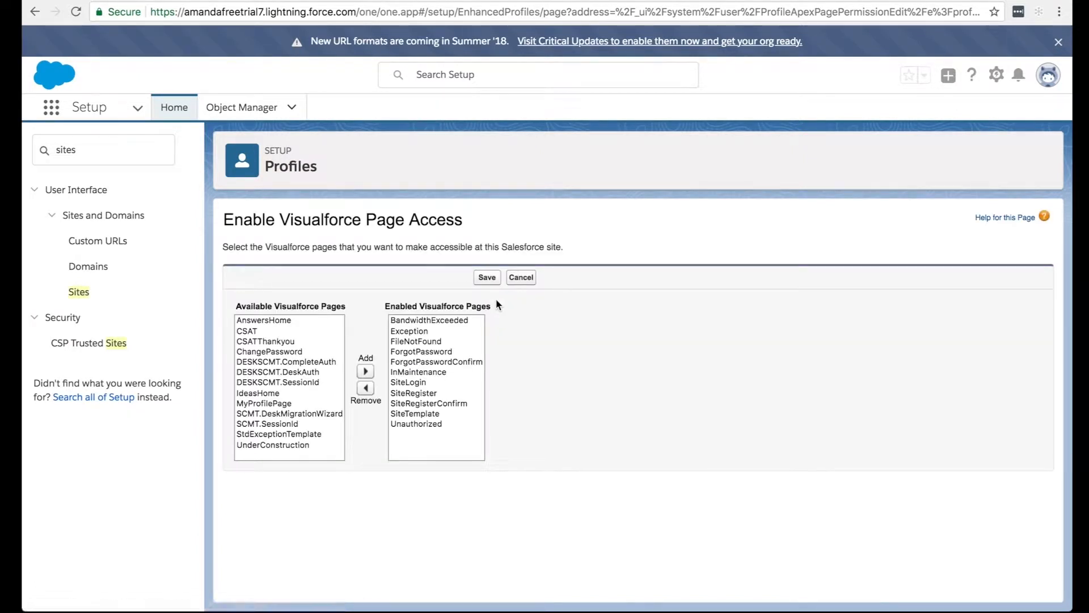
click(268, 332)
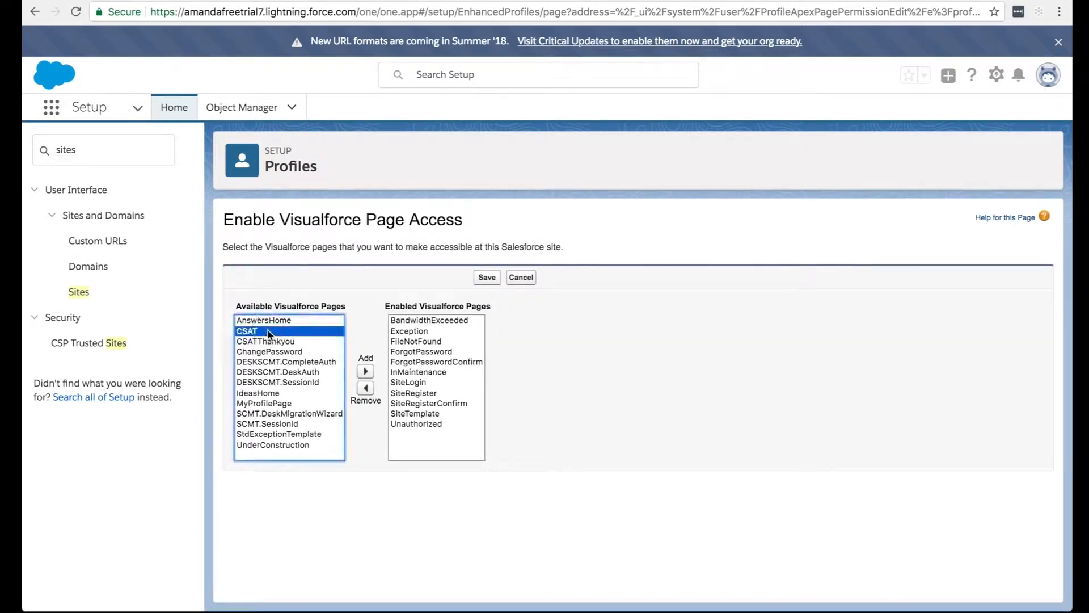
click(365, 371)
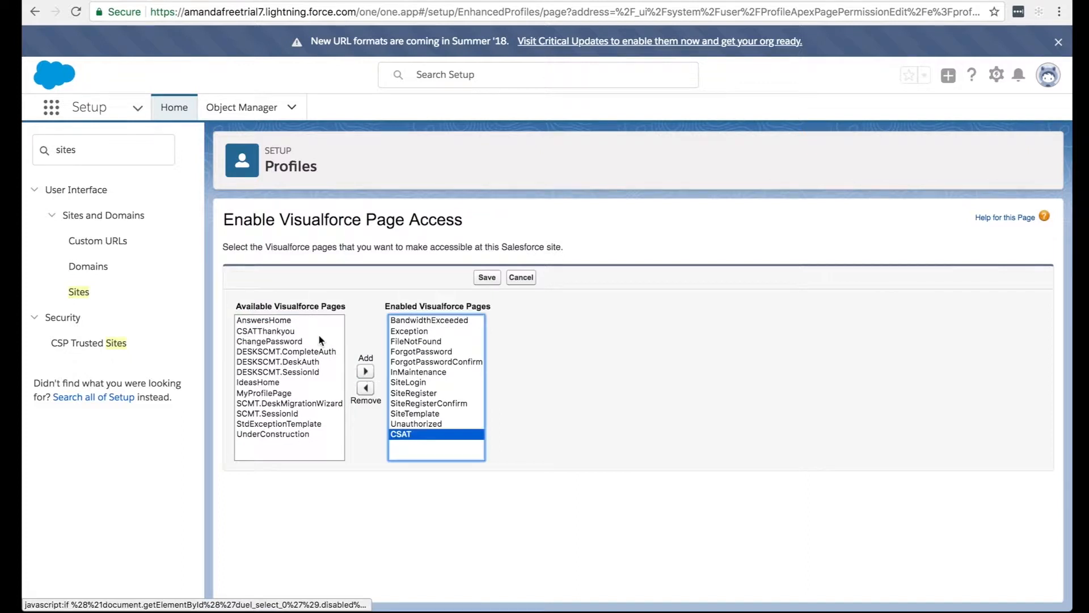
click(308, 330)
click(366, 371)
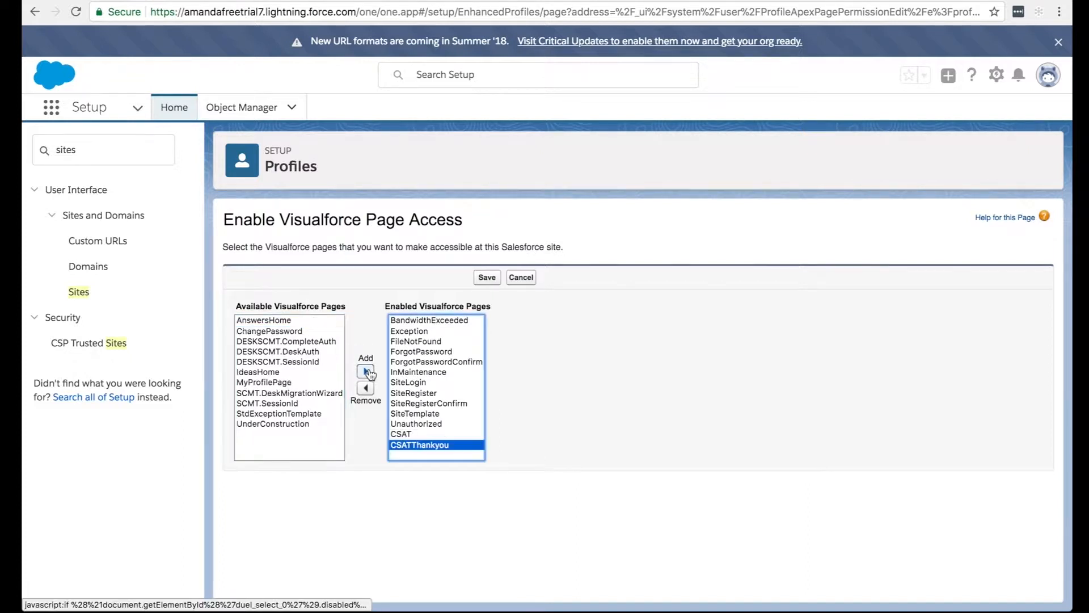
click(429, 433)
shift+click(430, 445)
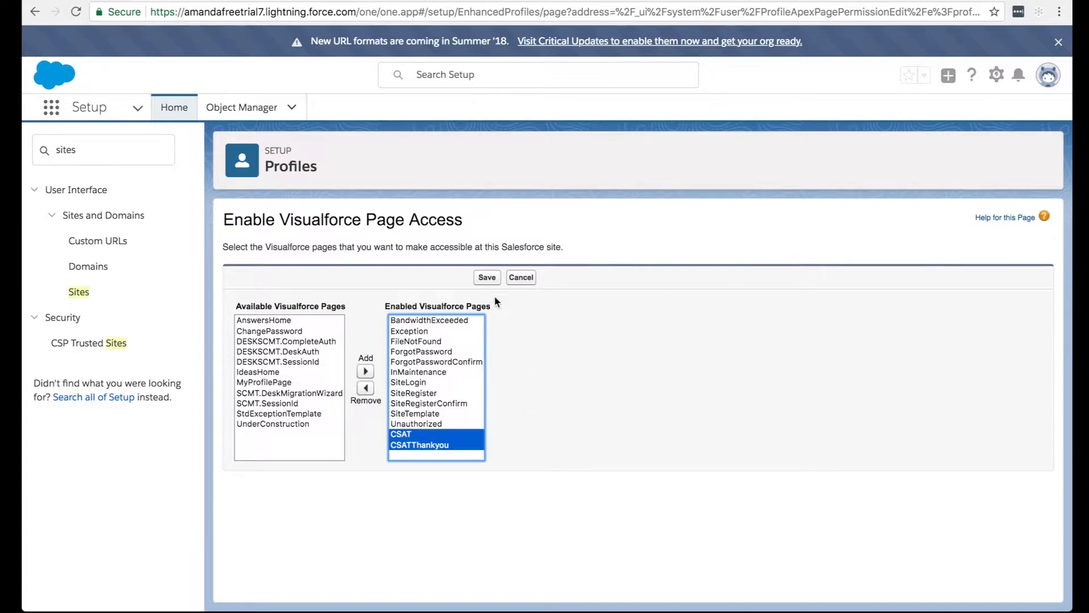
click(487, 280)
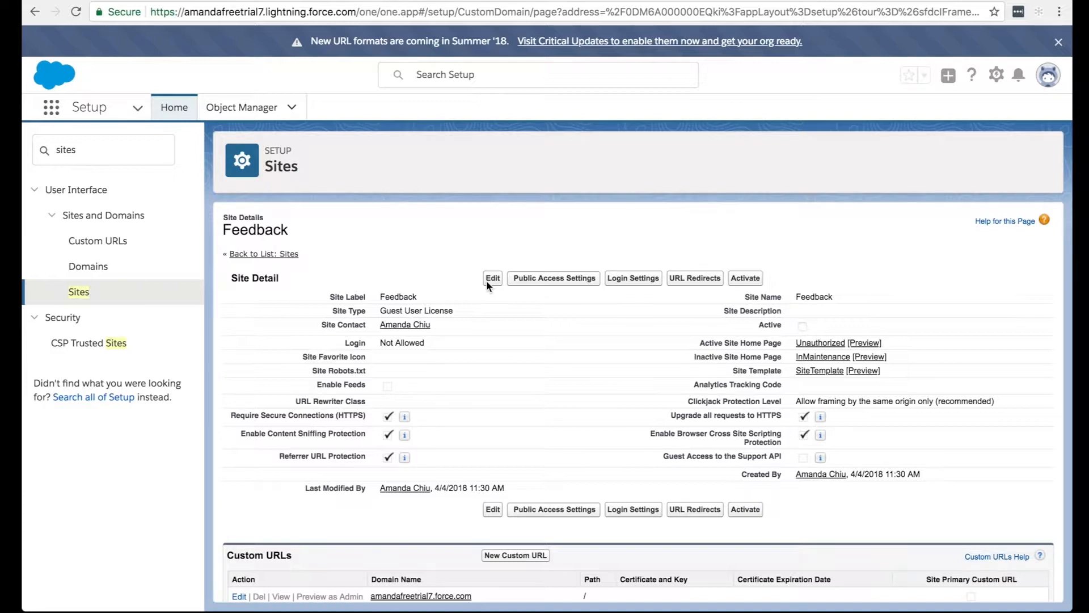
Activate the Feedback site and return to the Sites overview to view its entry in the sites list.
click(740, 282)
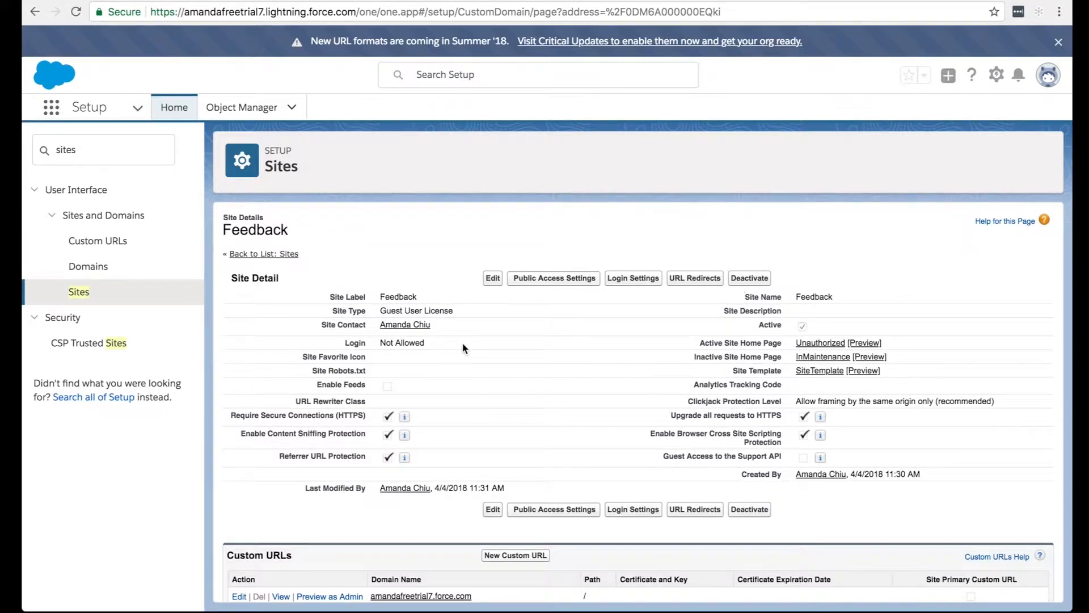
scroll(464, 349, down, 3)
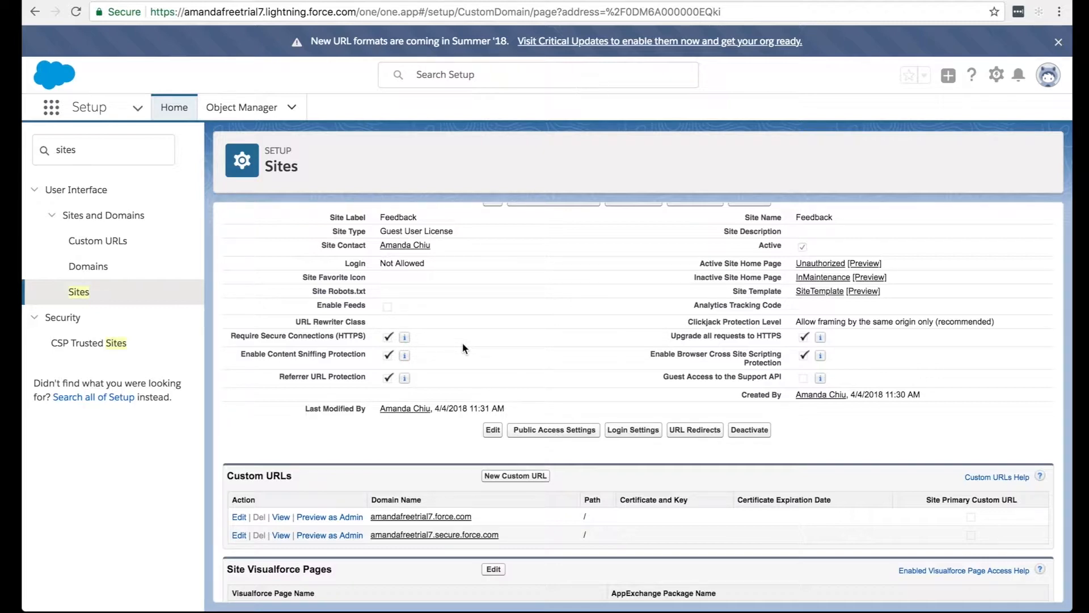
click(88, 292)
scroll(359, 410, down, 1)
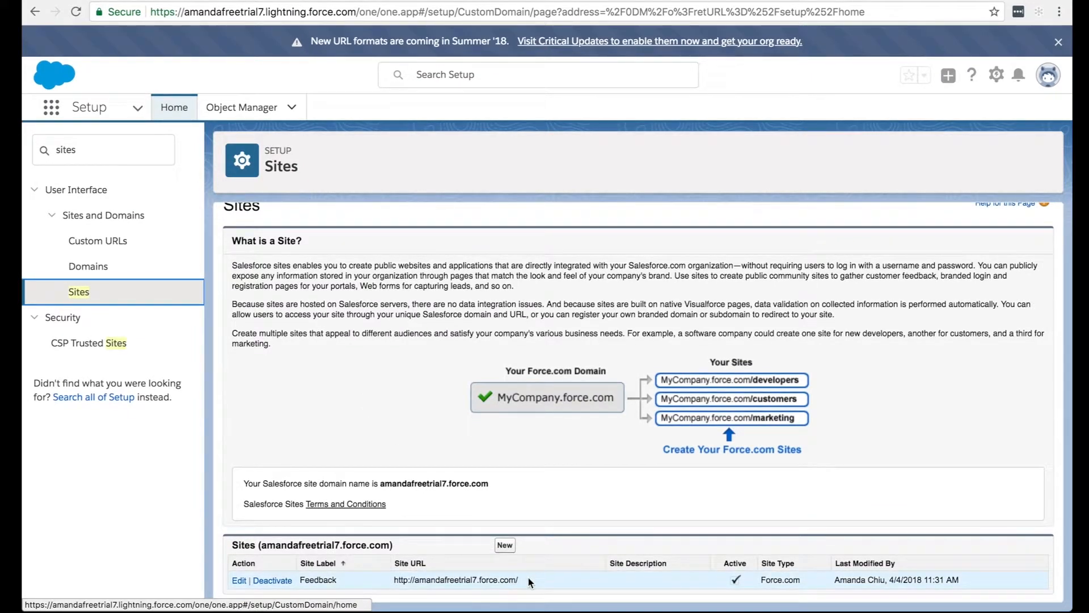
Copy the Feedback site's URL from the sites list.
click(528, 578)
right_click(502, 577)
drag(502, 576, 390, 578)
click(381, 581)
drag(525, 579, 393, 583)
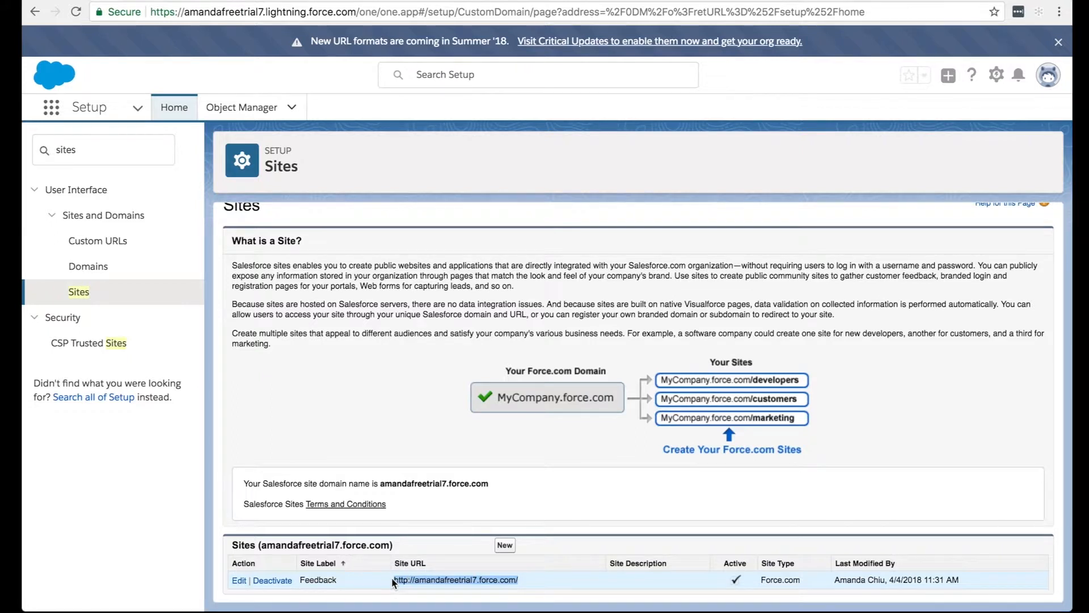
right_click(485, 576)
click(549, 496)
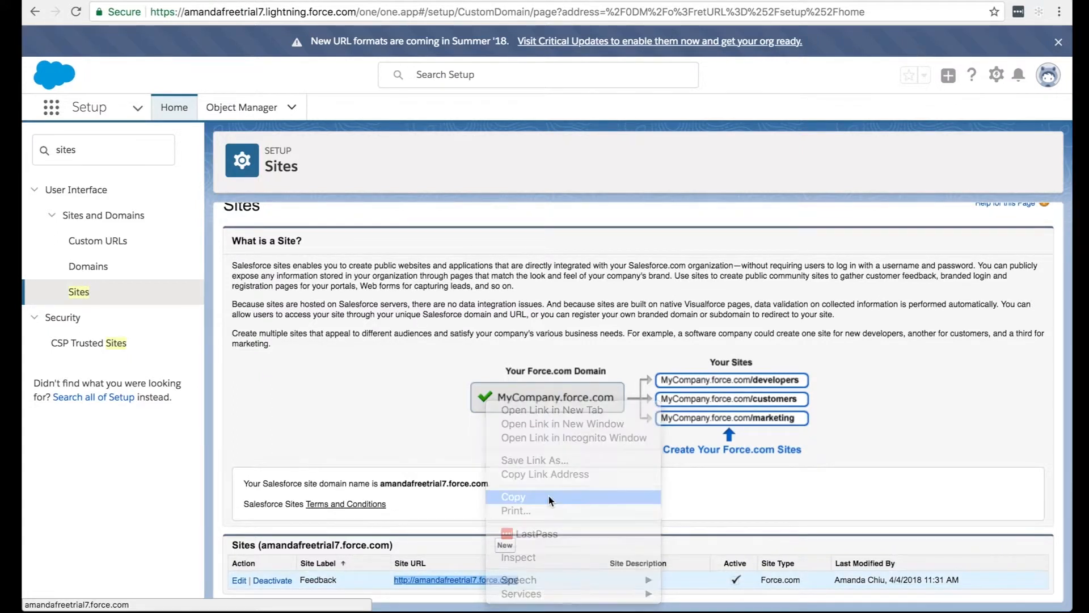
click(393, 425)
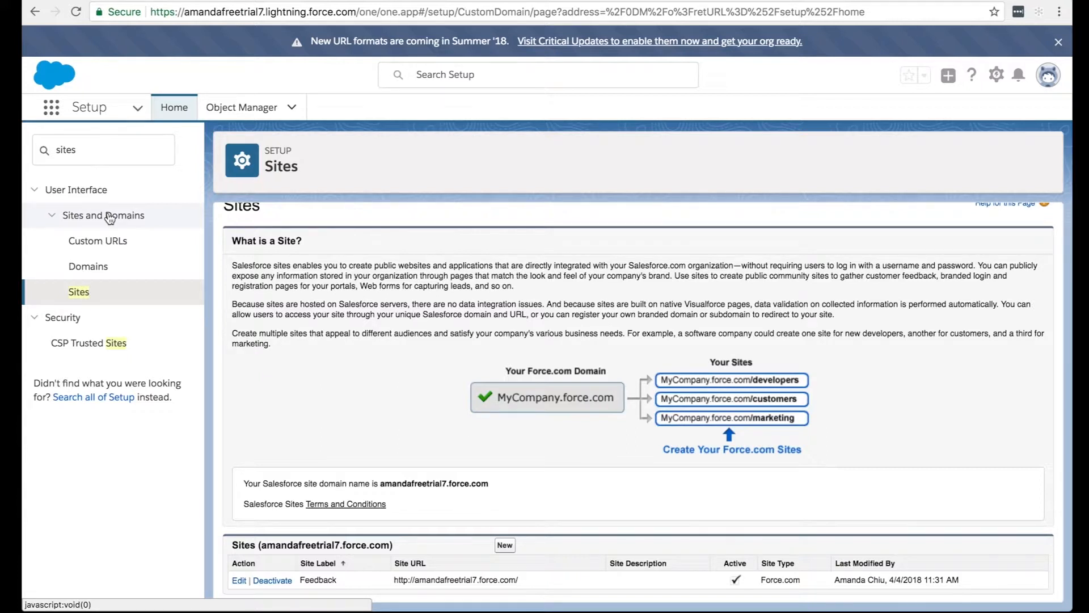
Search Setup for "email templ", open Email Templates, and open the CSAT Template to review its HTML preview.
drag(77, 149, 44, 152)
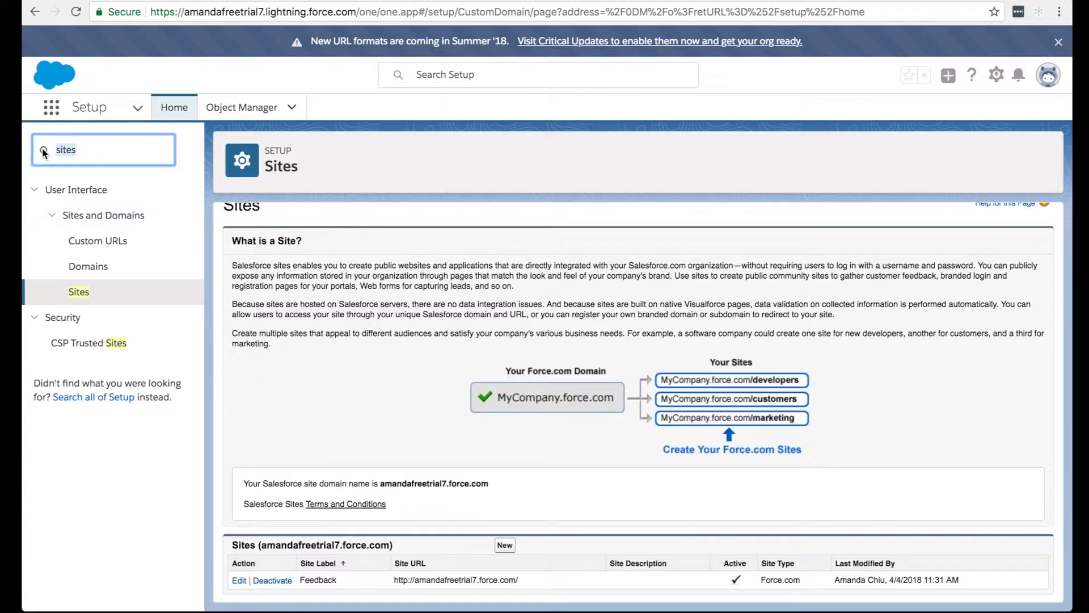
key(BackSpace)
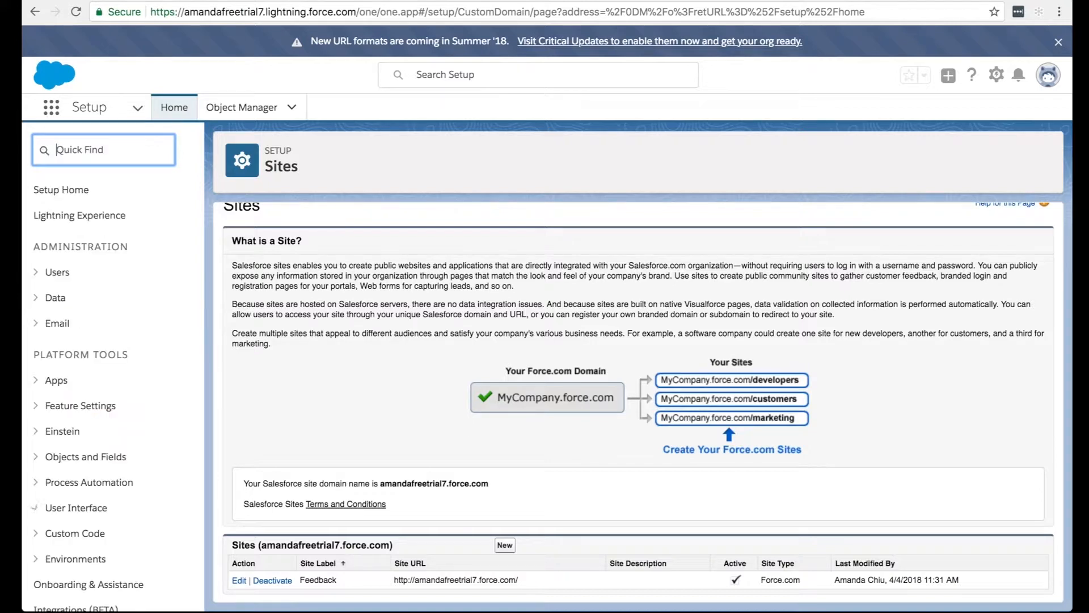
text(email templ)
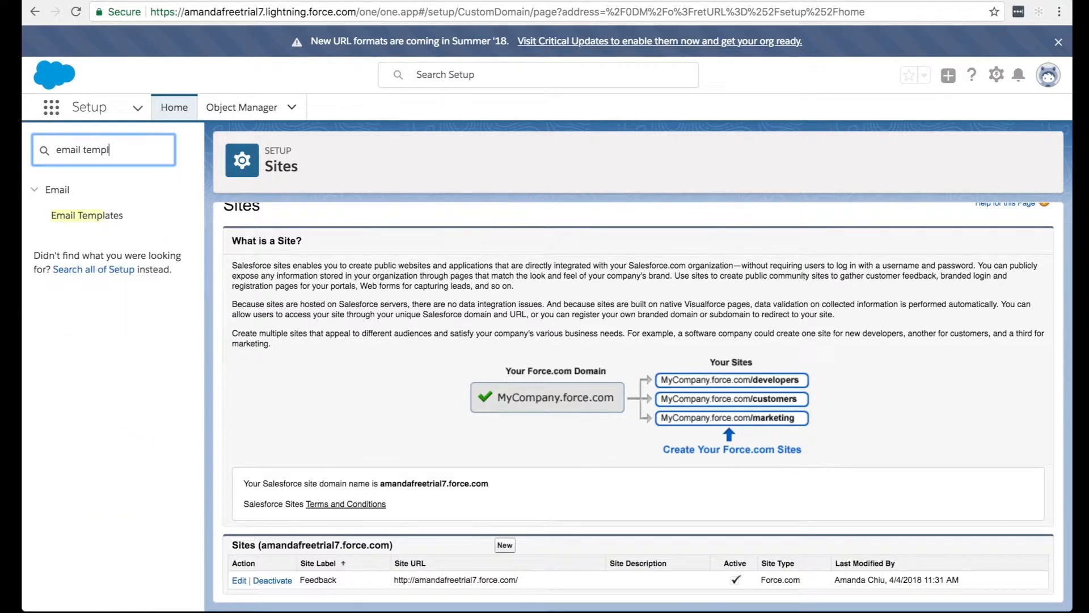
click(68, 223)
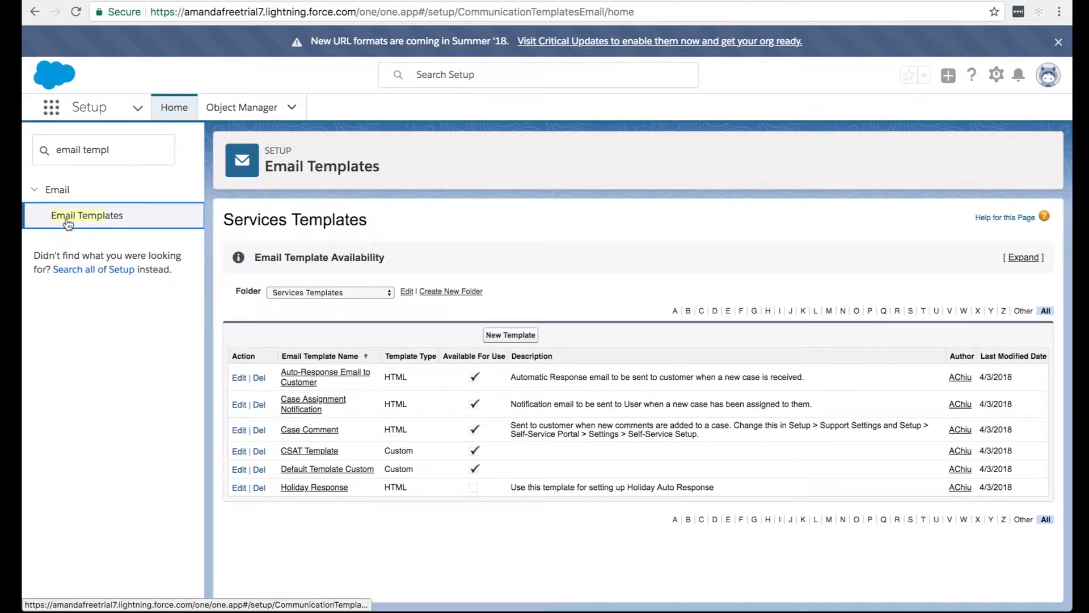
click(309, 451)
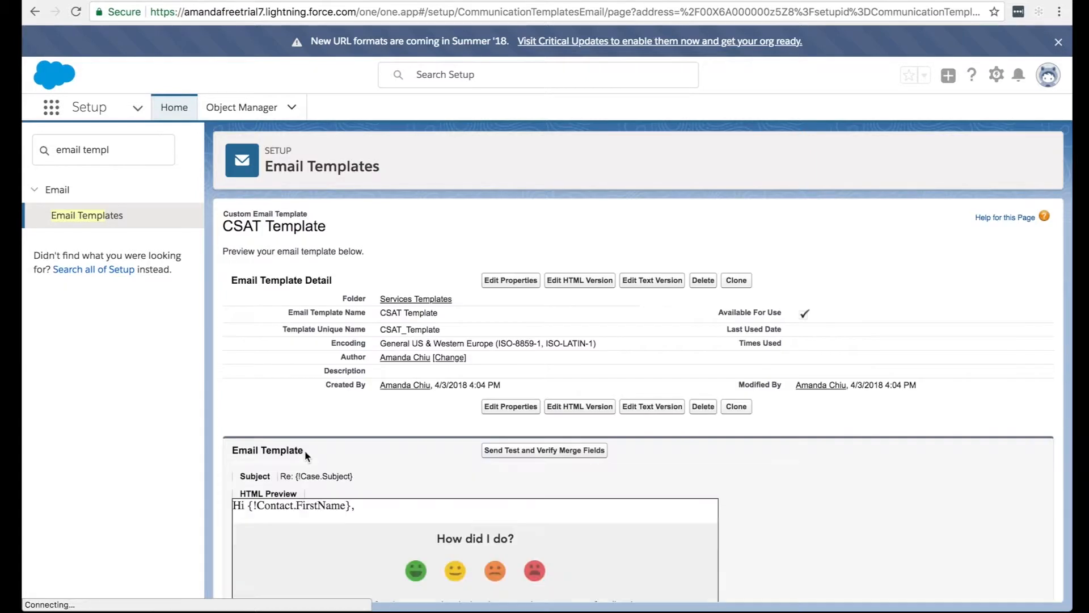
scroll(292, 384, down, 2)
scroll(292, 387, down, 1)
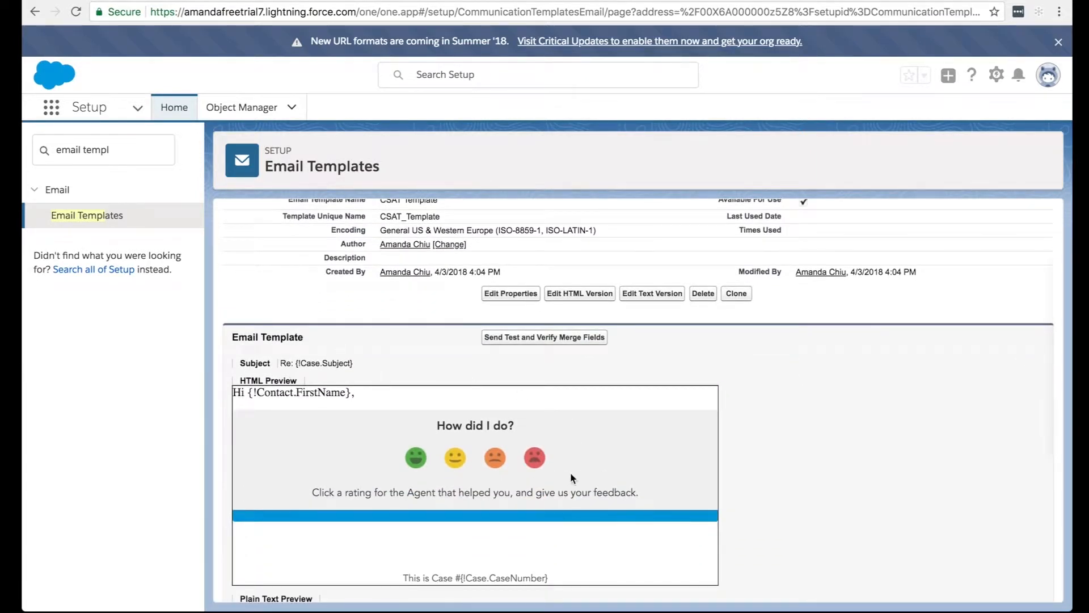
scroll(380, 491, up, 2)
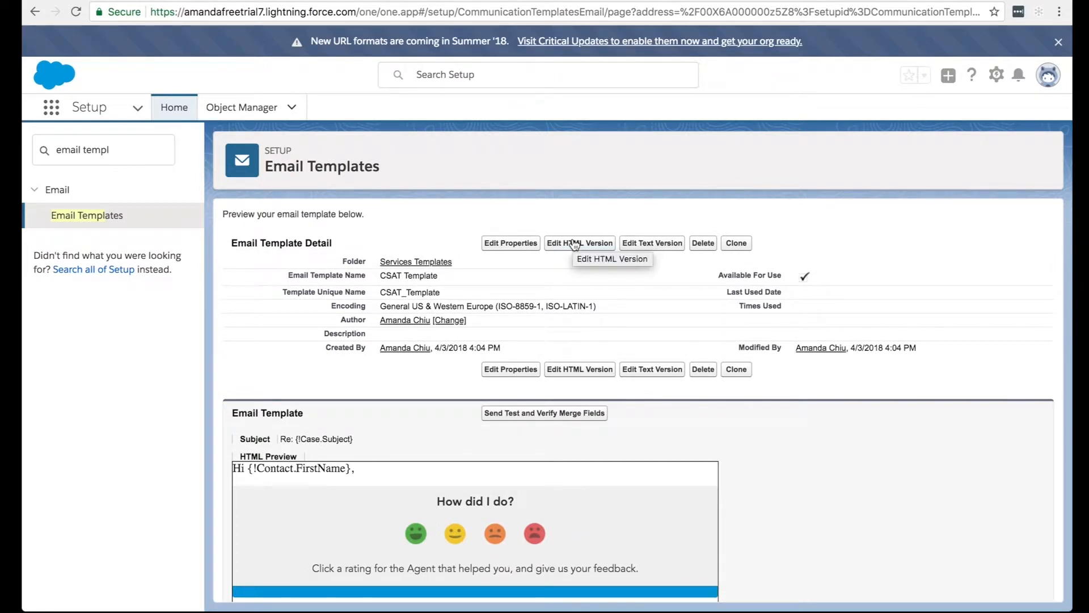
Open the CSAT Template's HTML version for editing and locate the Score=4 rating link in the rate loop.
click(575, 244)
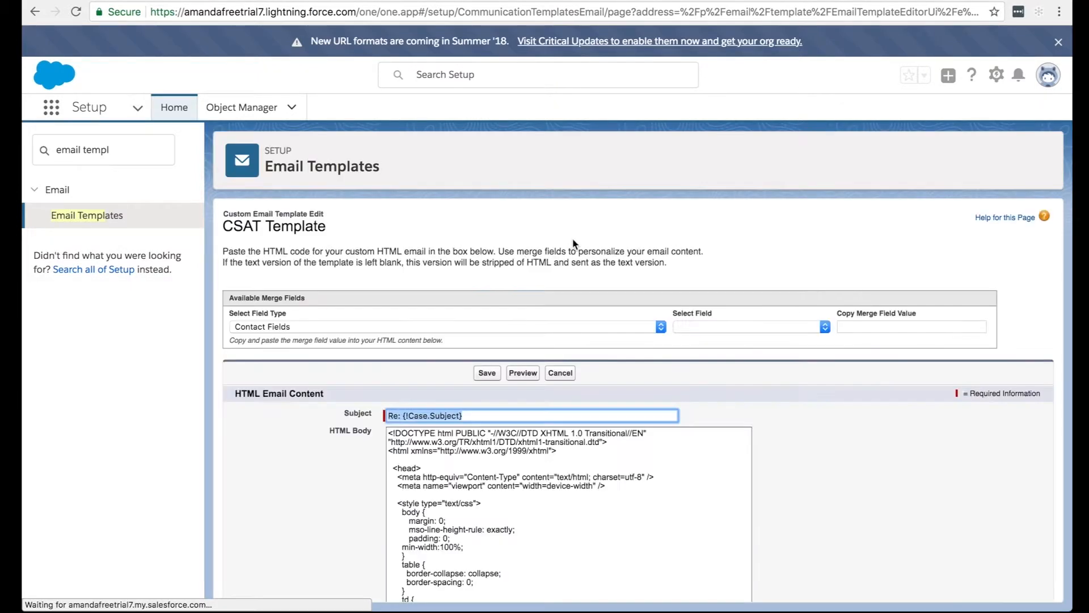
scroll(255, 449, down, 1)
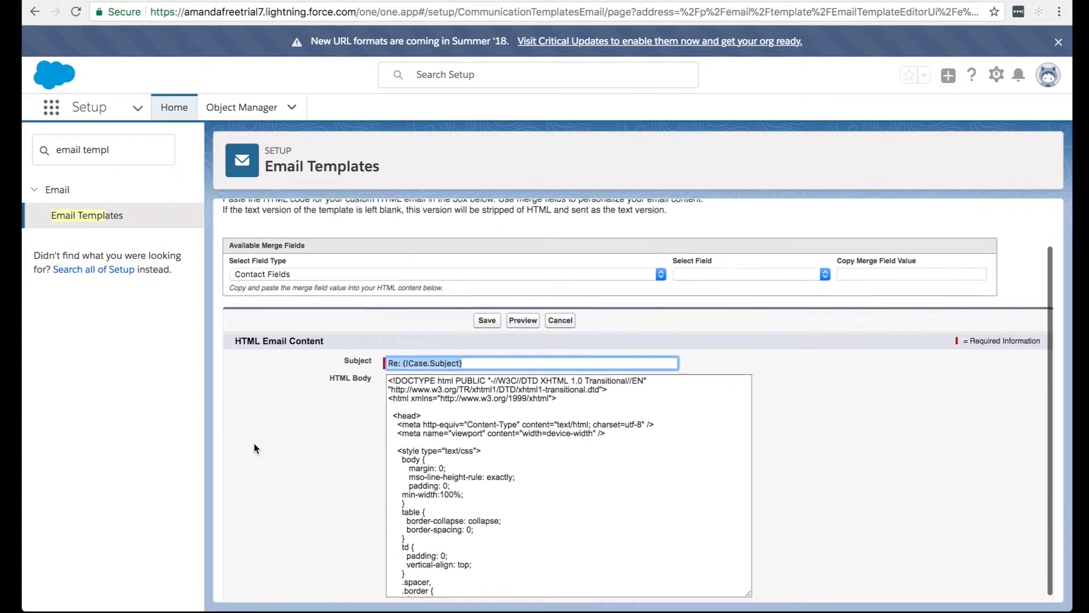
scroll(520, 423, down, 2)
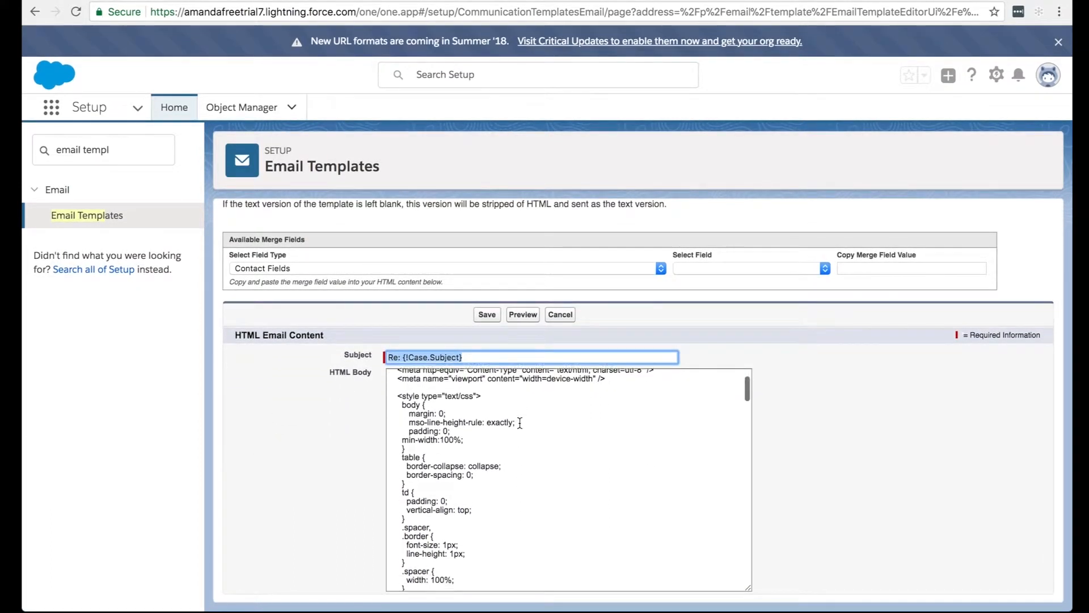
scroll(520, 423, down, 3)
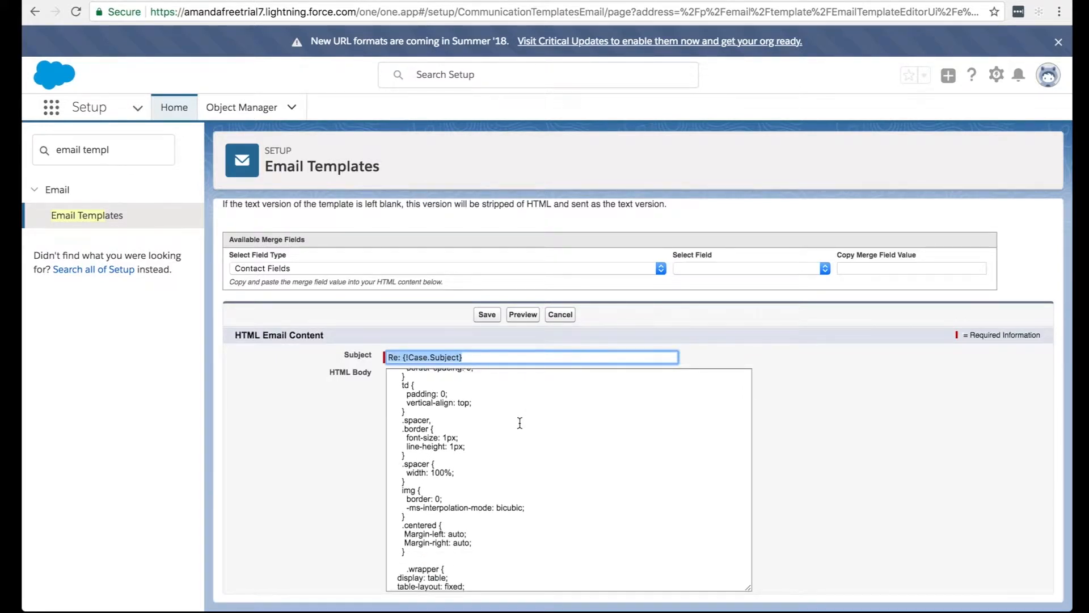
scroll(520, 423, down, 5)
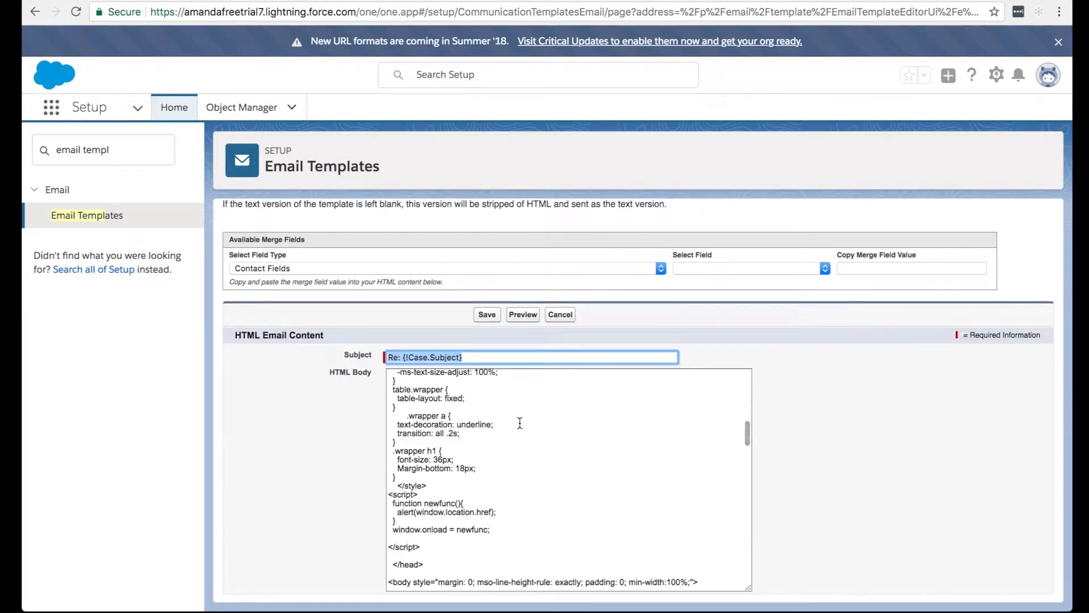
scroll(519, 422, down, 4)
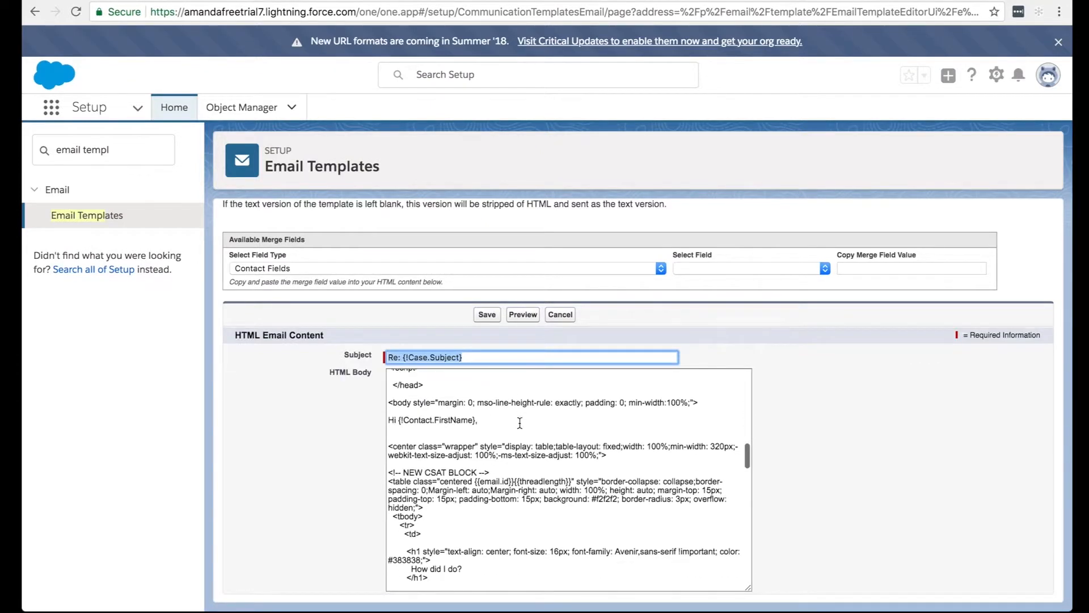
scroll(520, 422, down, 1)
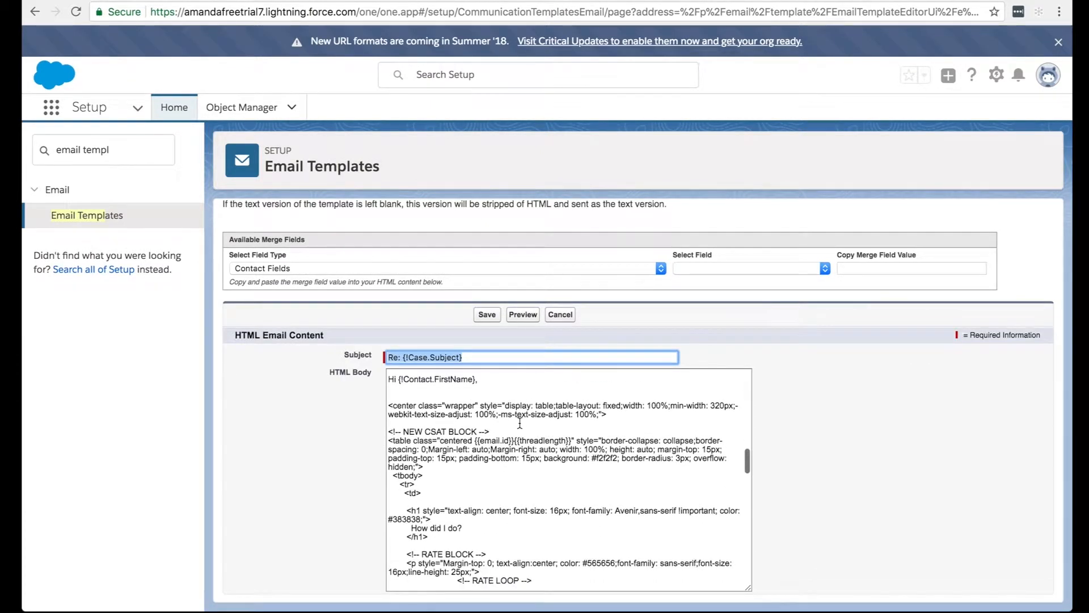
scroll(520, 423, down, 2)
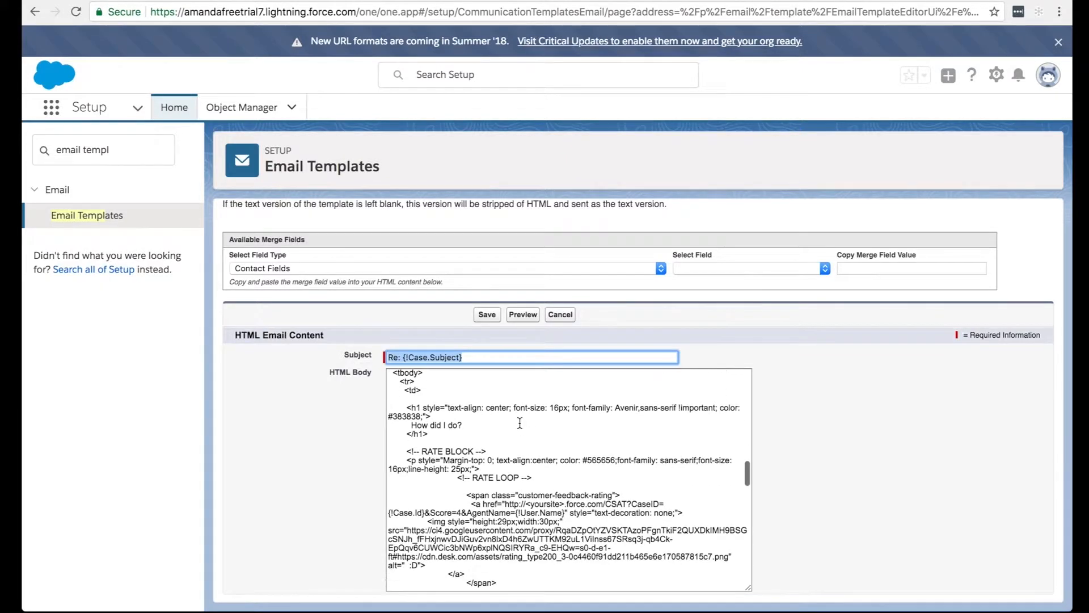
scroll(520, 423, down, 1)
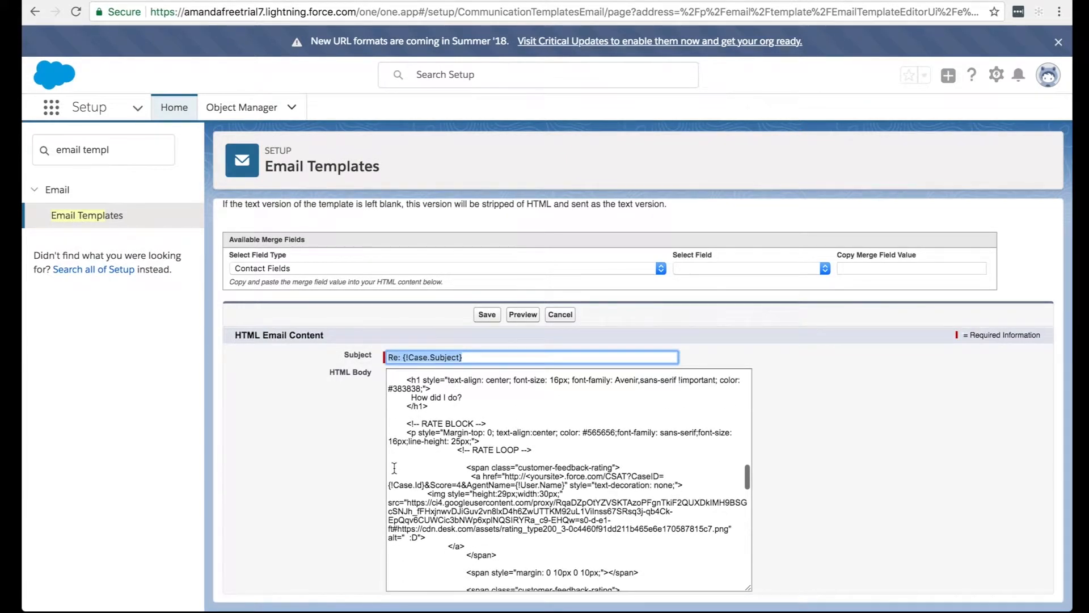
drag(391, 468, 480, 536)
scroll(444, 470, down, 1)
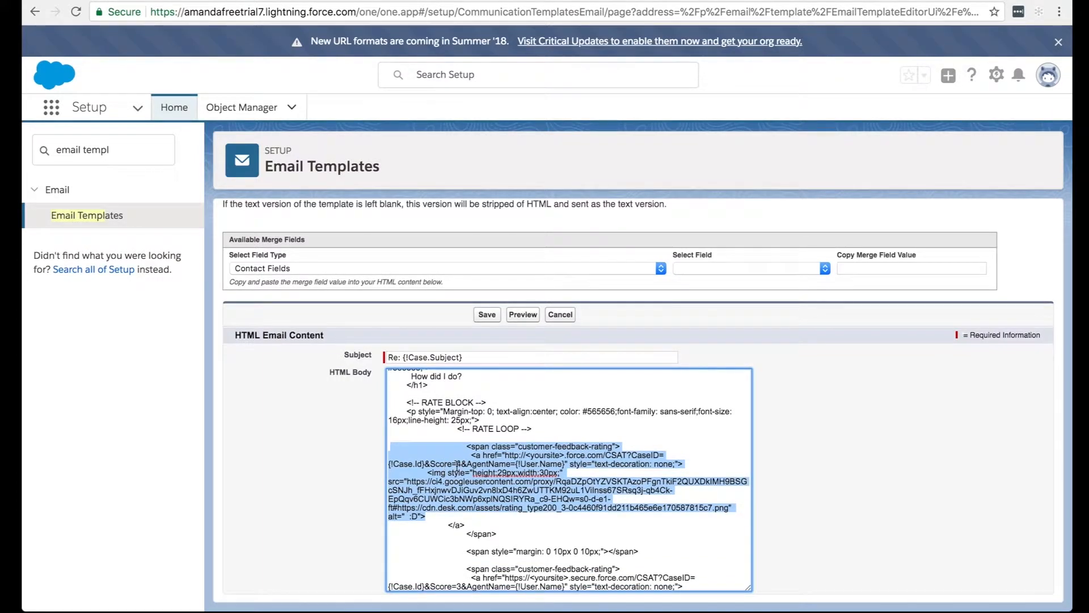
click(457, 469)
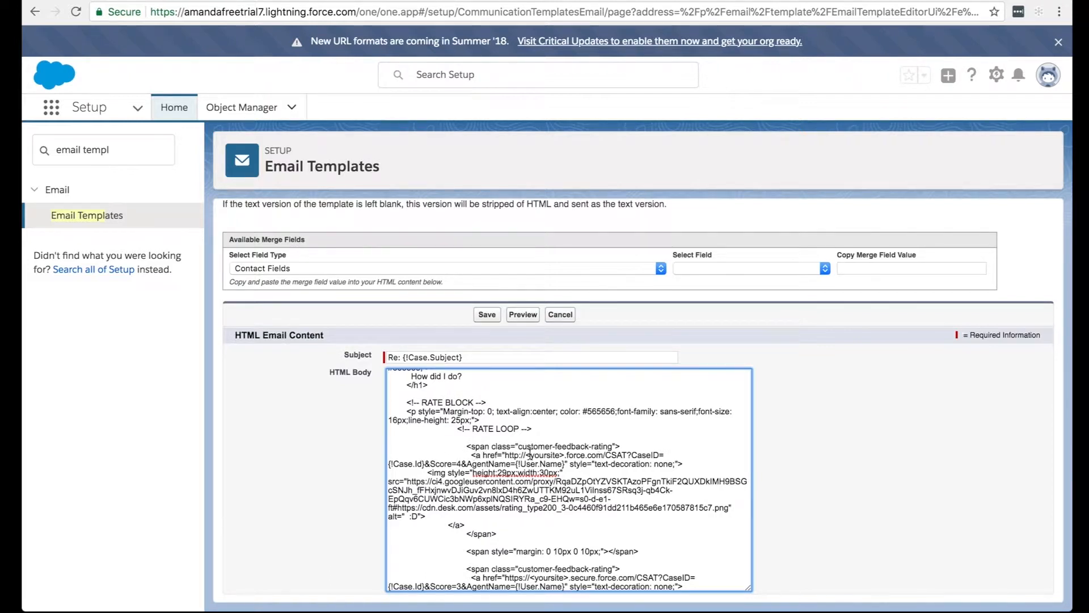
mouse_move(525, 454)
mouse_down()
mouse_move(600, 455)
mouse_move(505, 454)
mouse_up()
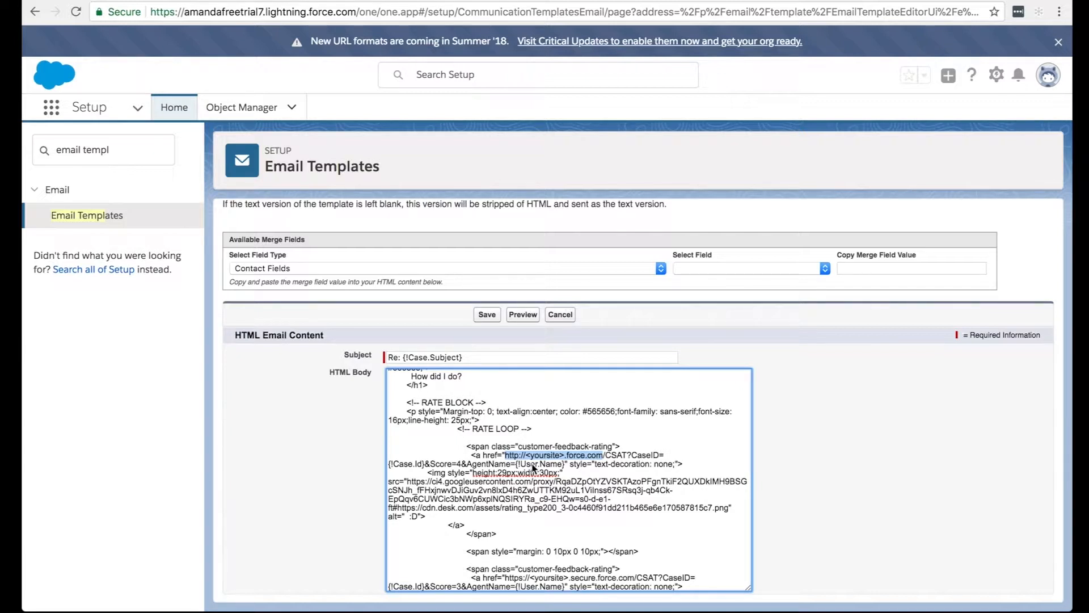
key(BackSpace)
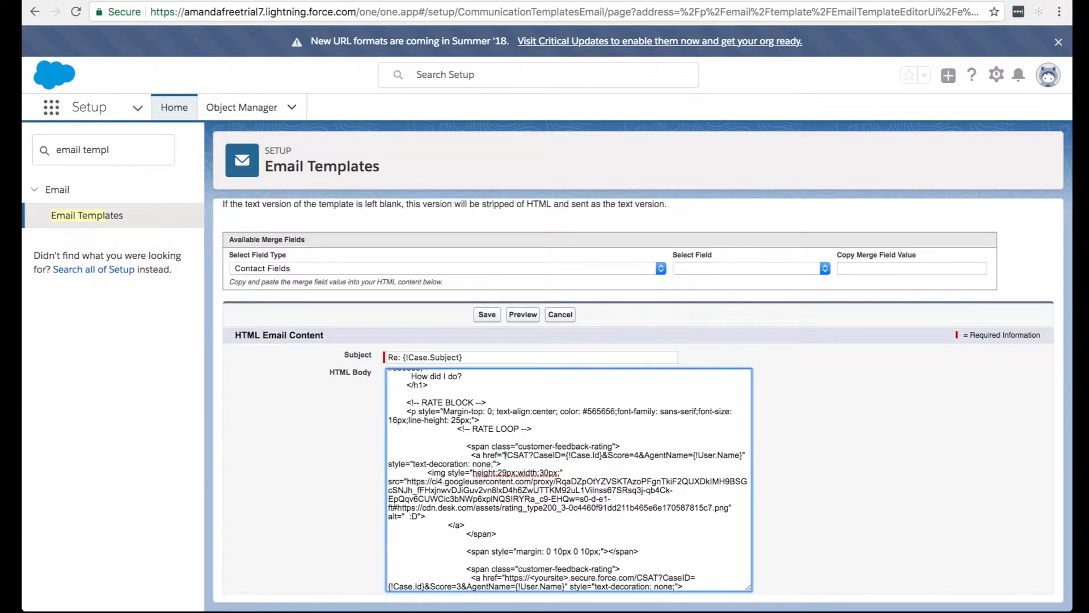
key(BackSpace)
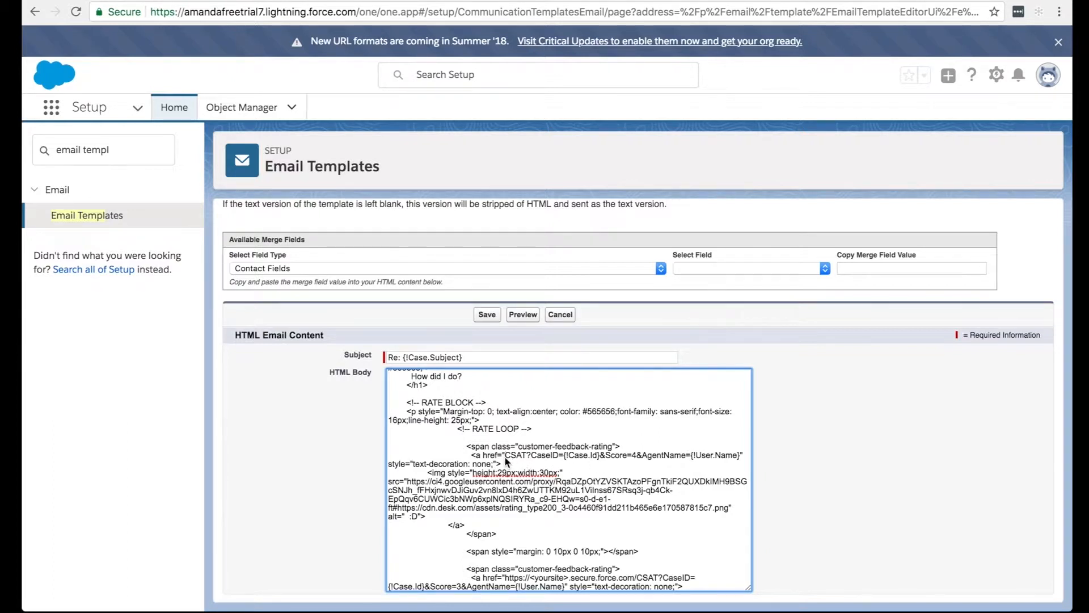
text(http://amandafreetrial7.force.com/)
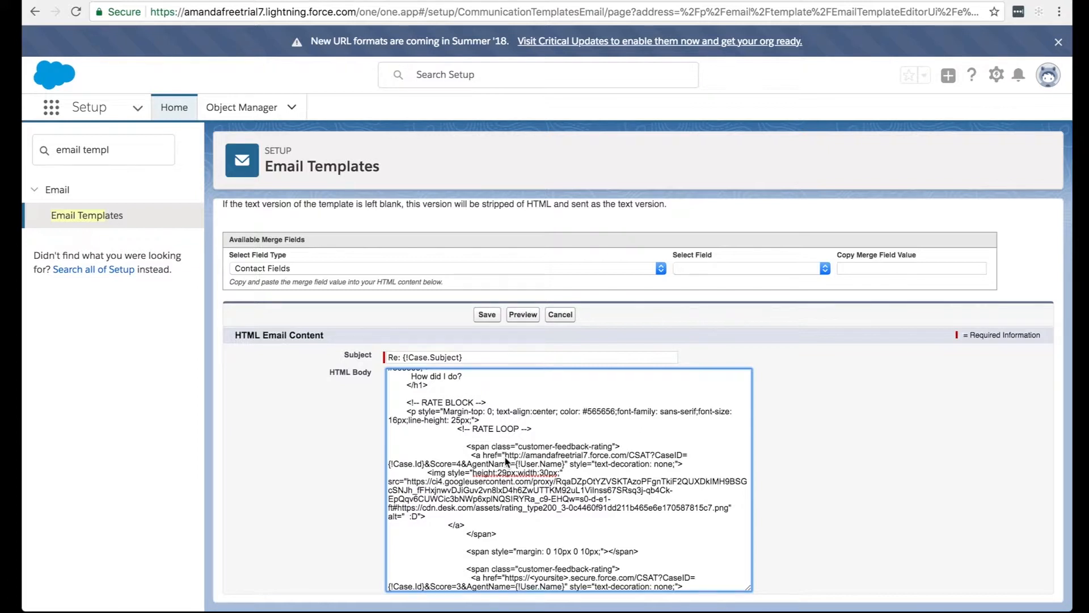
scroll(507, 461, down, 5)
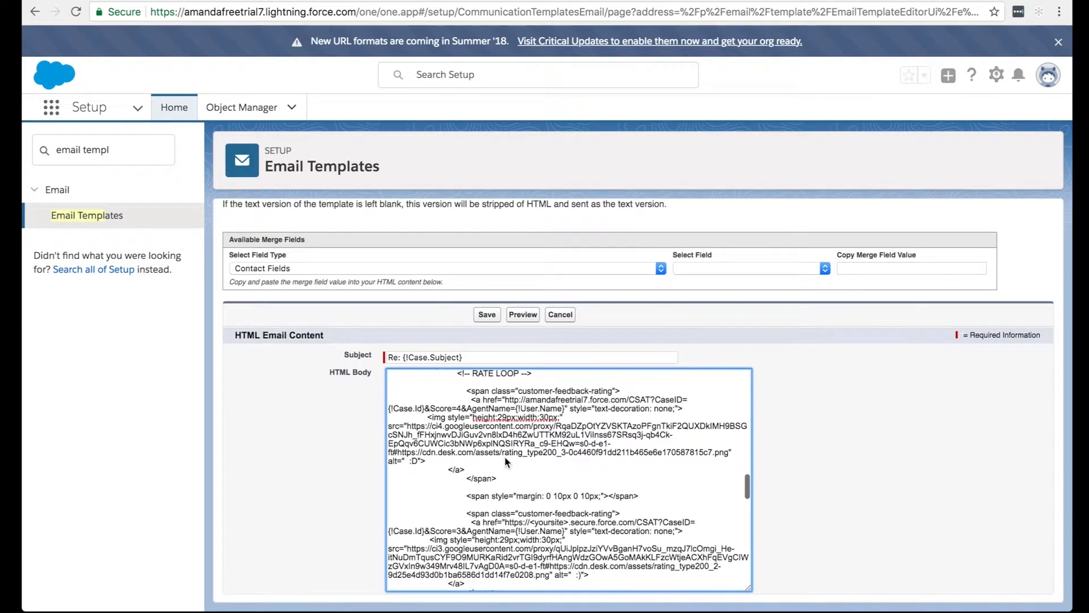
scroll(506, 462, down, 2)
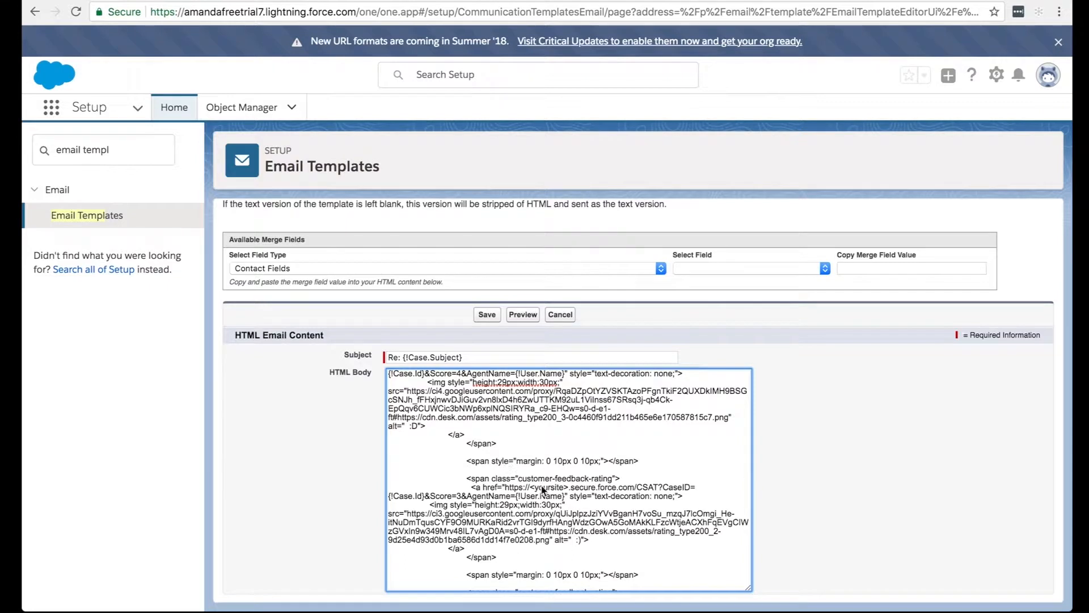
click(527, 494)
drag(527, 494, 636, 493)
click(635, 489)
scroll(635, 489, down, 3)
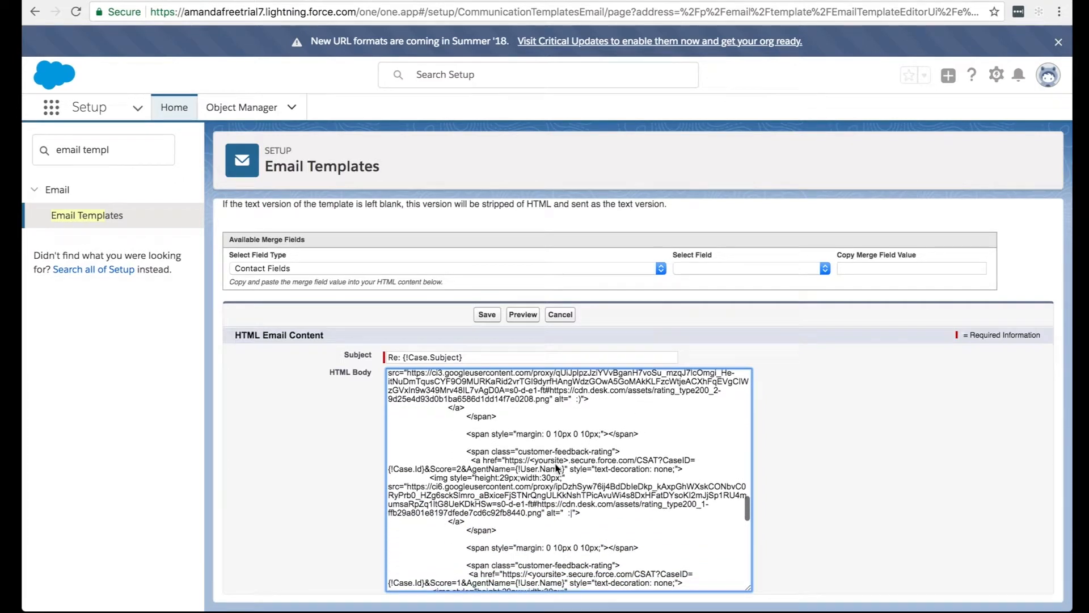
drag(506, 460, 637, 464)
click(636, 463)
scroll(635, 460, down, 3)
drag(504, 479, 635, 479)
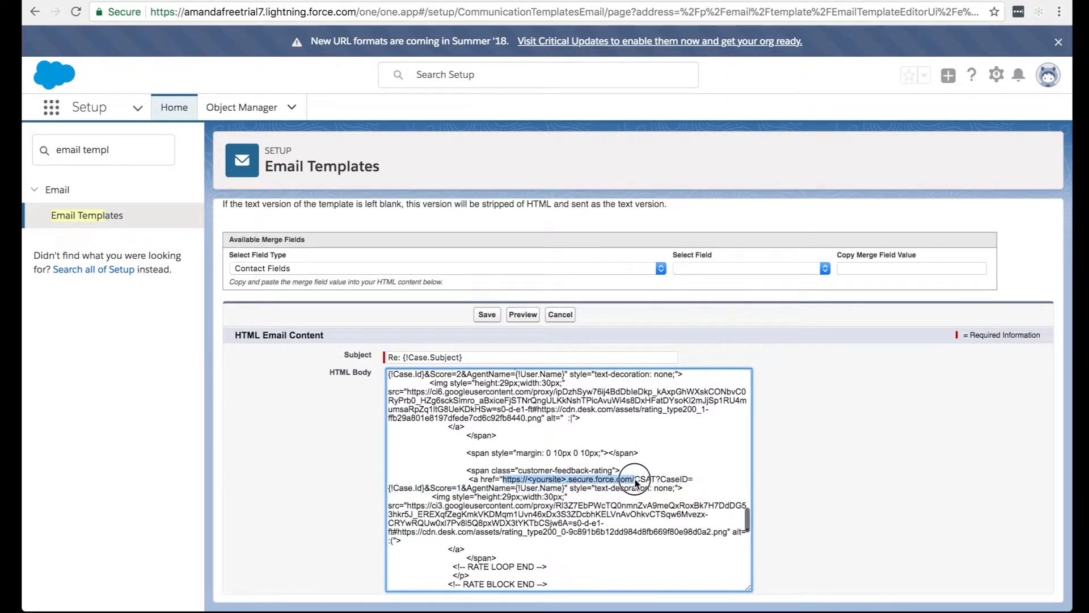
text(http://amandafreetrial7.force.com/)
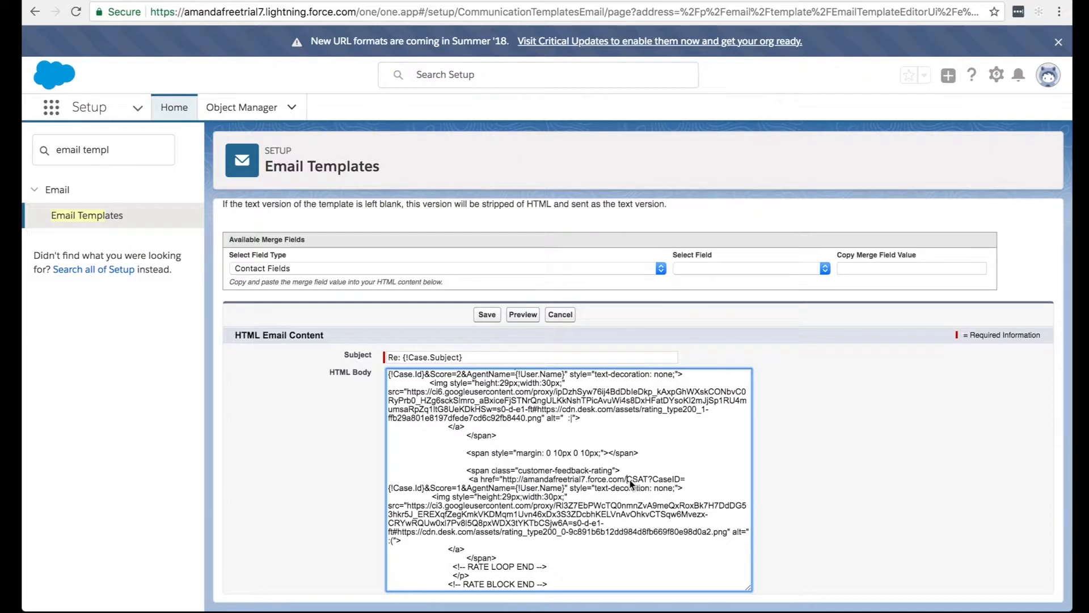
Check the site URL in the rating links and save the CSAT Template's HTML version.
scroll(633, 482, up, 3)
scroll(631, 483, up, 5)
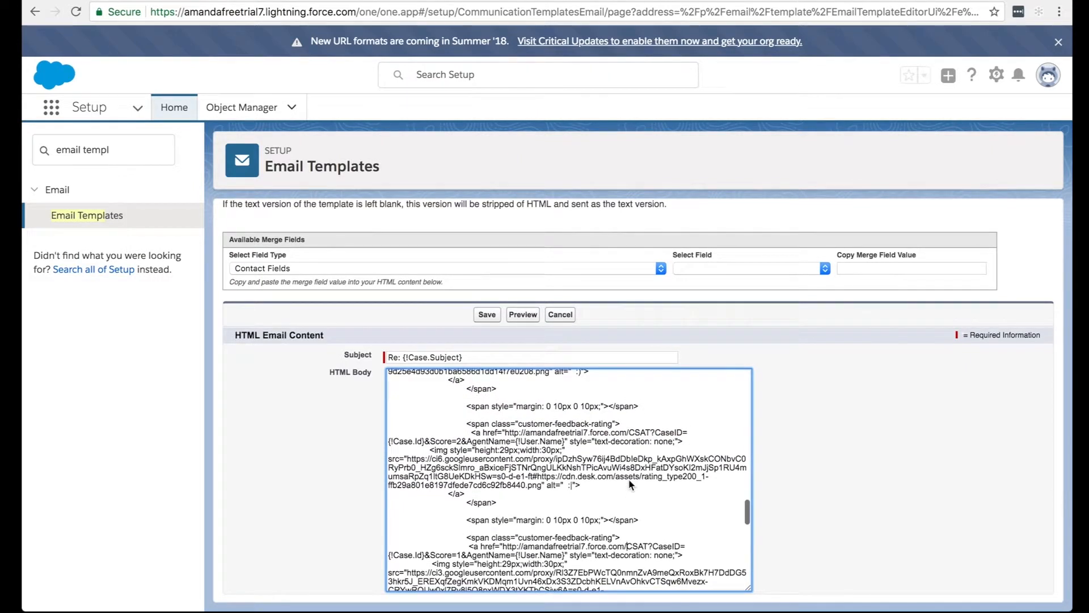
scroll(631, 484, up, 5)
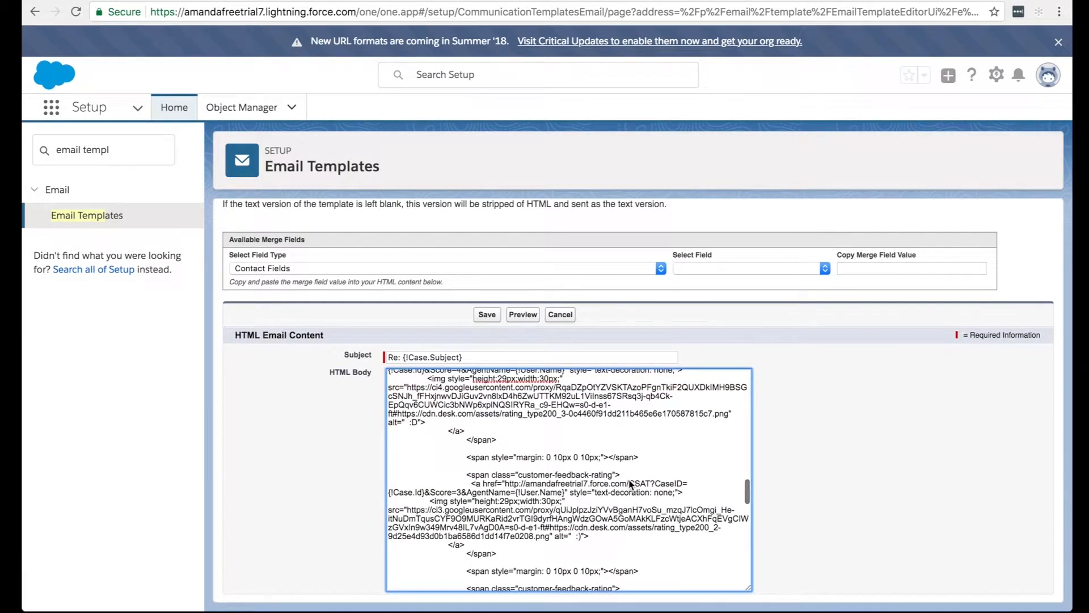
scroll(631, 484, up, 4)
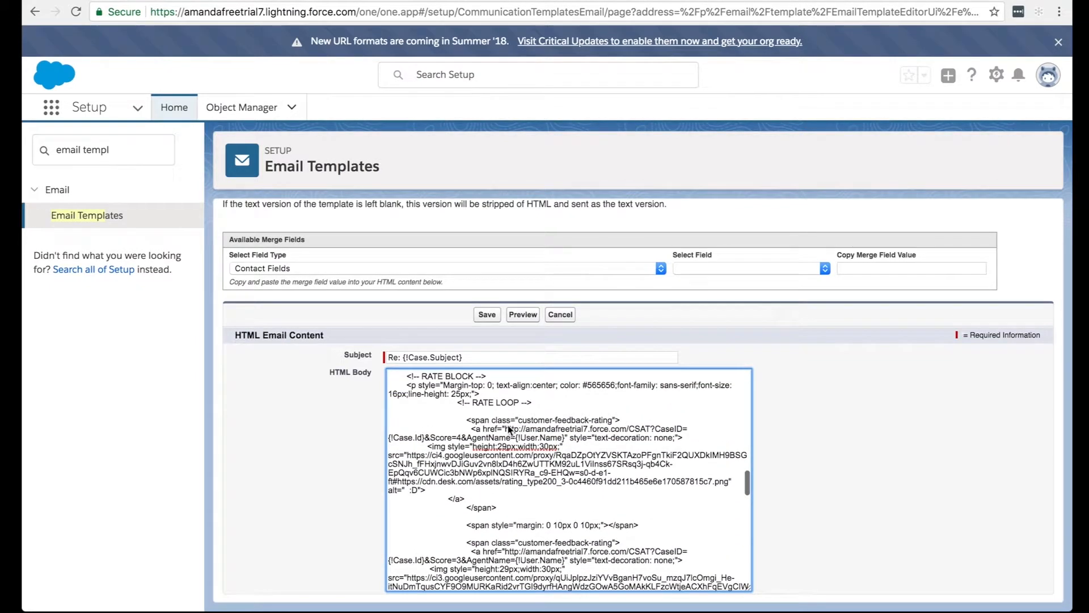
click(487, 314)
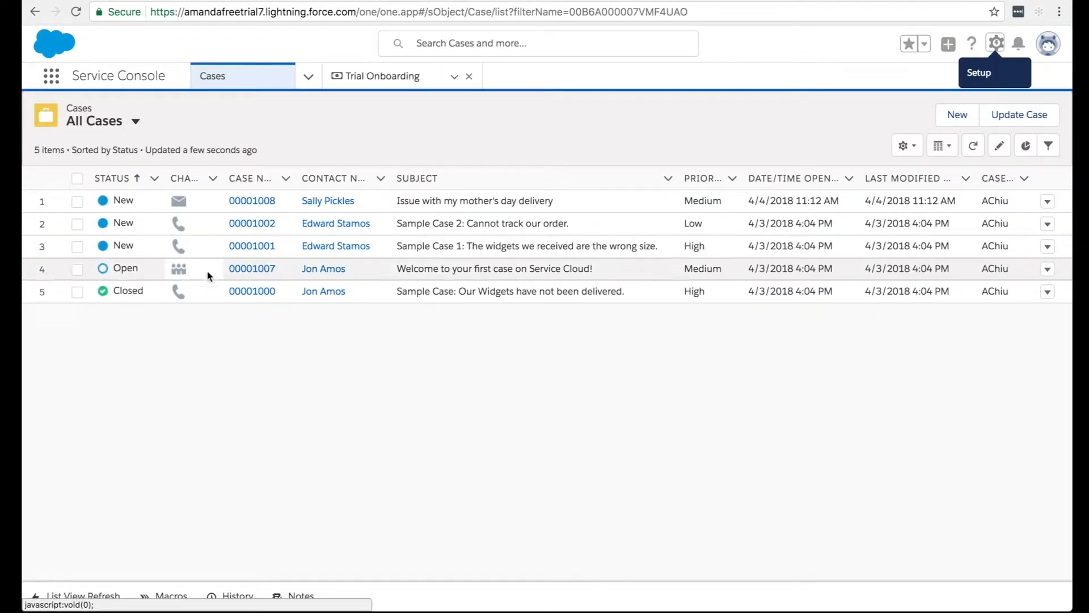
Open the case "Issue with my mother's day delivery" and review its details for the agent feedback and feedback comments fields.
click(252, 203)
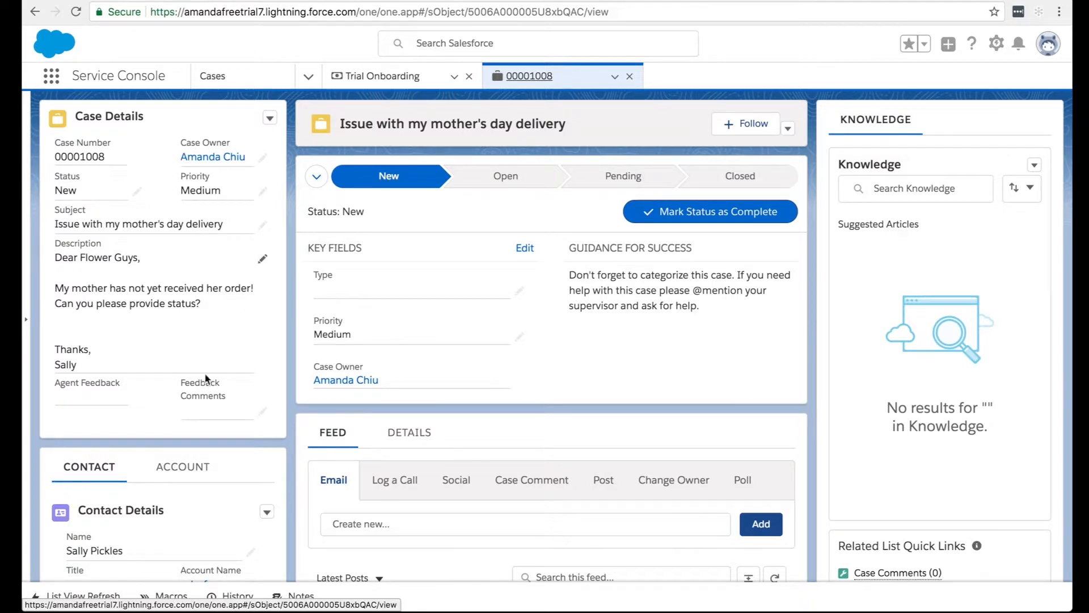
click(406, 433)
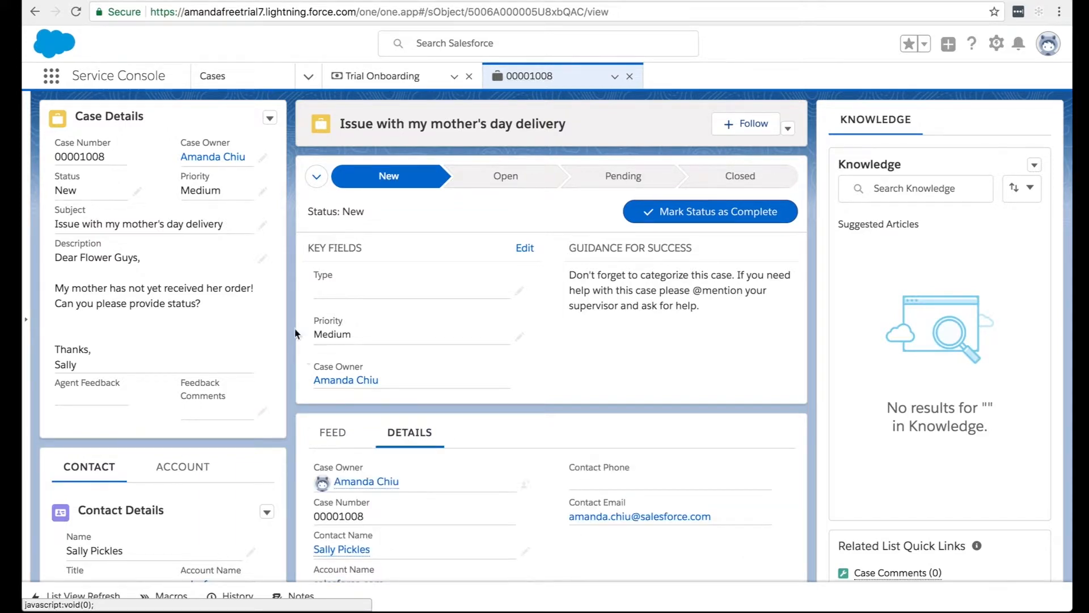
scroll(290, 316, down, 2)
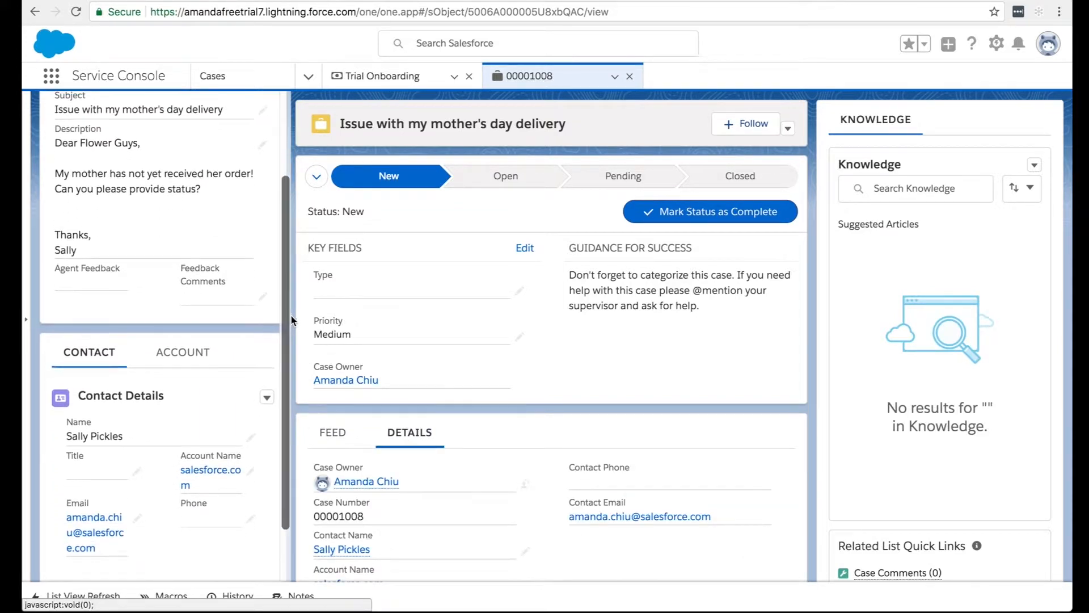
scroll(392, 432, down, 3)
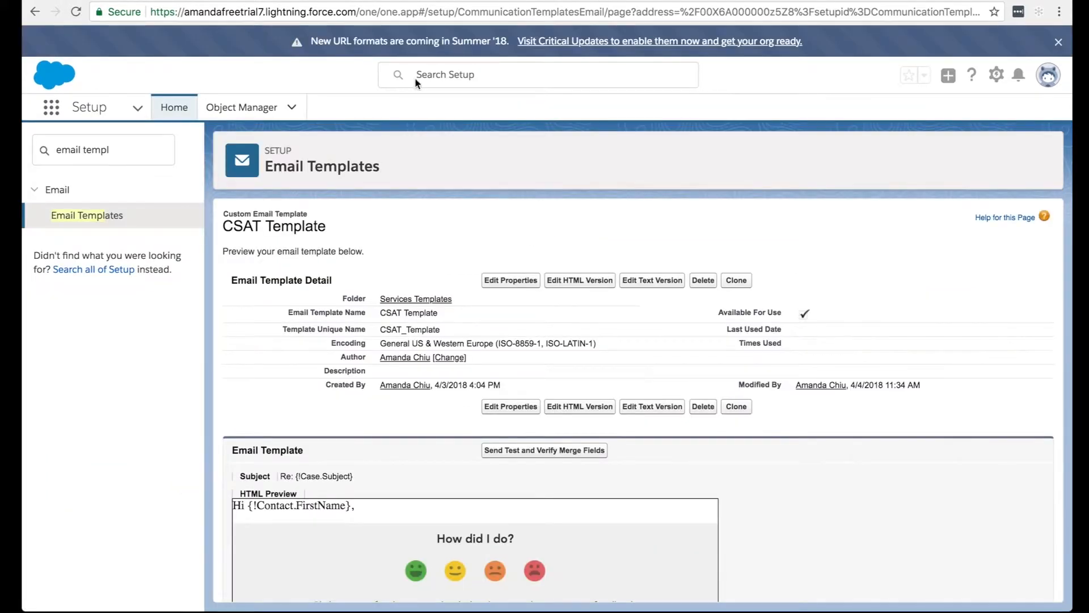
Return to Setup, open the Case object's fields and relationships, and filter them by "feedback".
click(157, 152)
key(ctrl+a)
key(BackSpace)
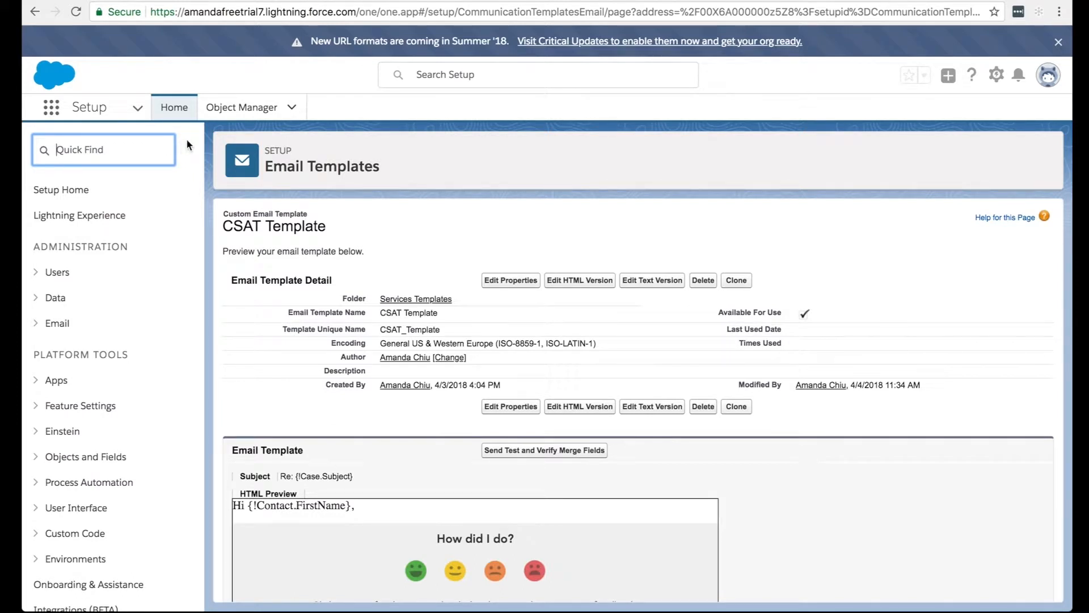
click(224, 113)
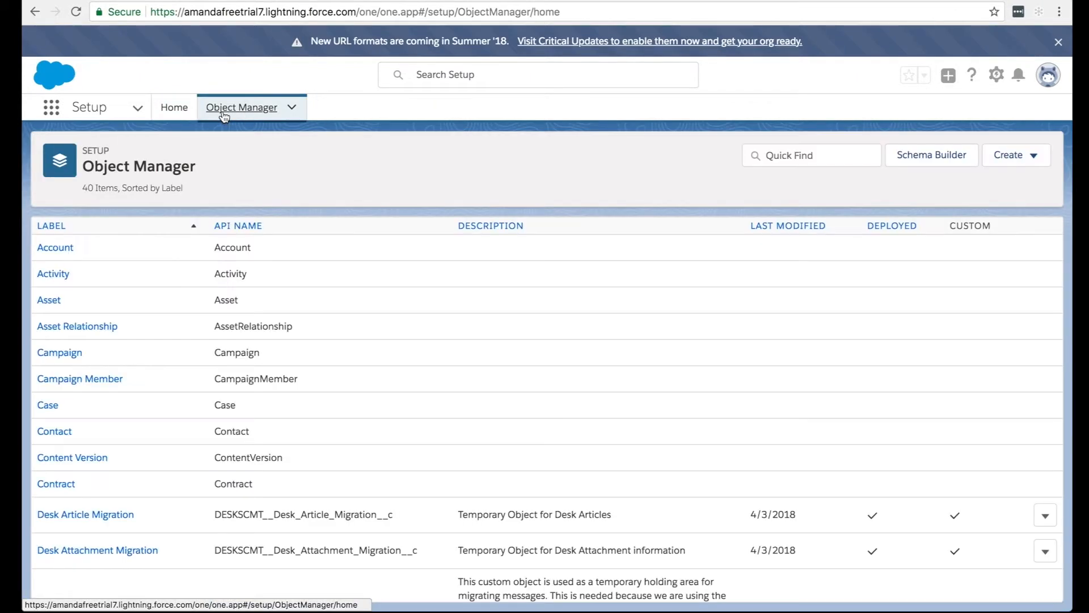
click(49, 405)
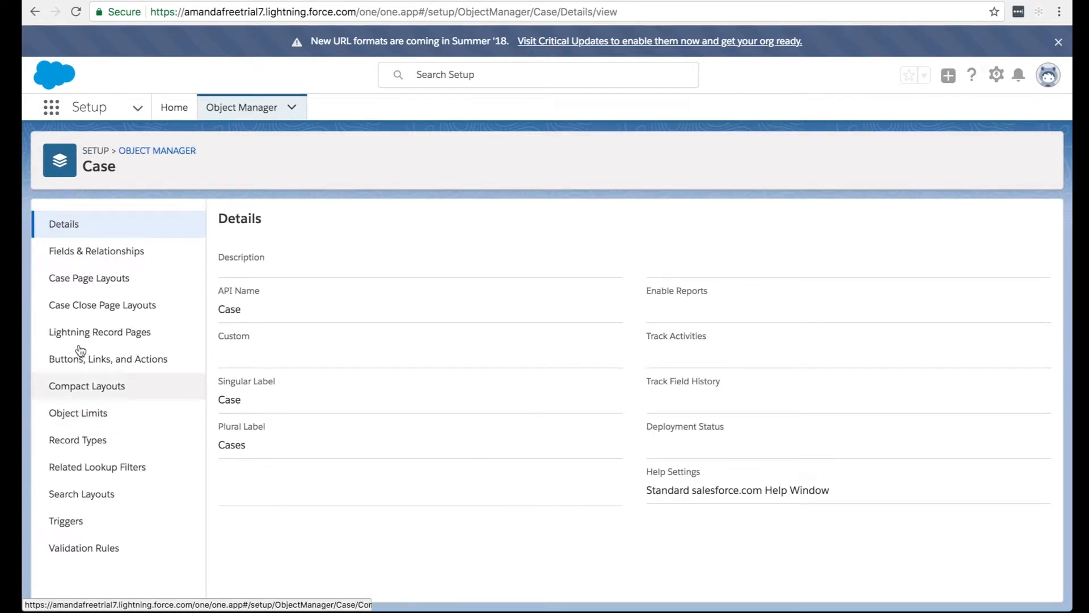
click(141, 254)
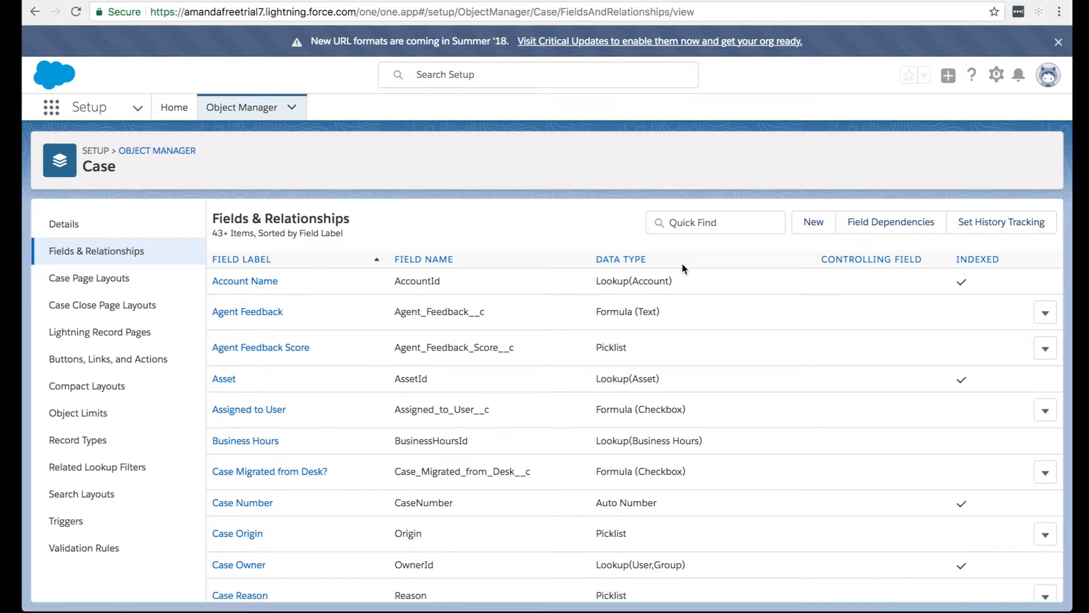
click(694, 225)
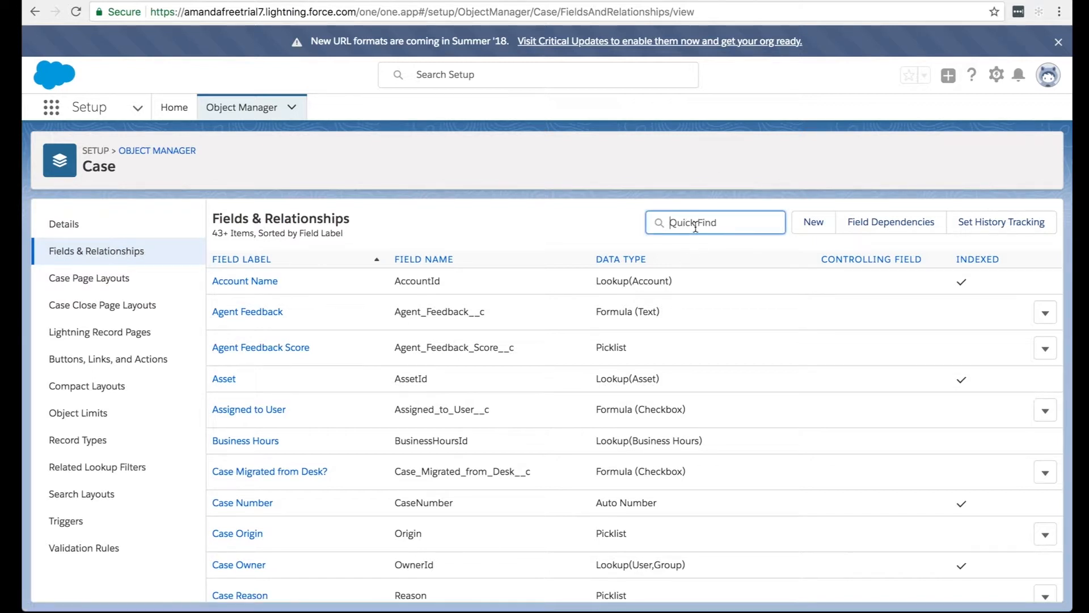
text(feedback)
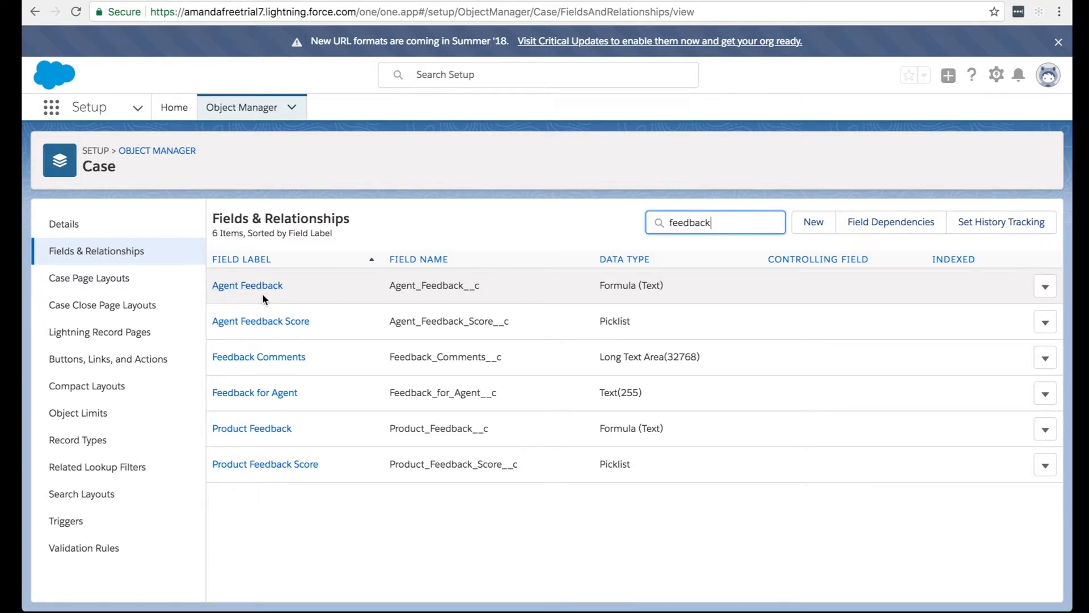
Open the Agent Feedback field and examine its formula's score field reference and CSAT image paths.
click(264, 285)
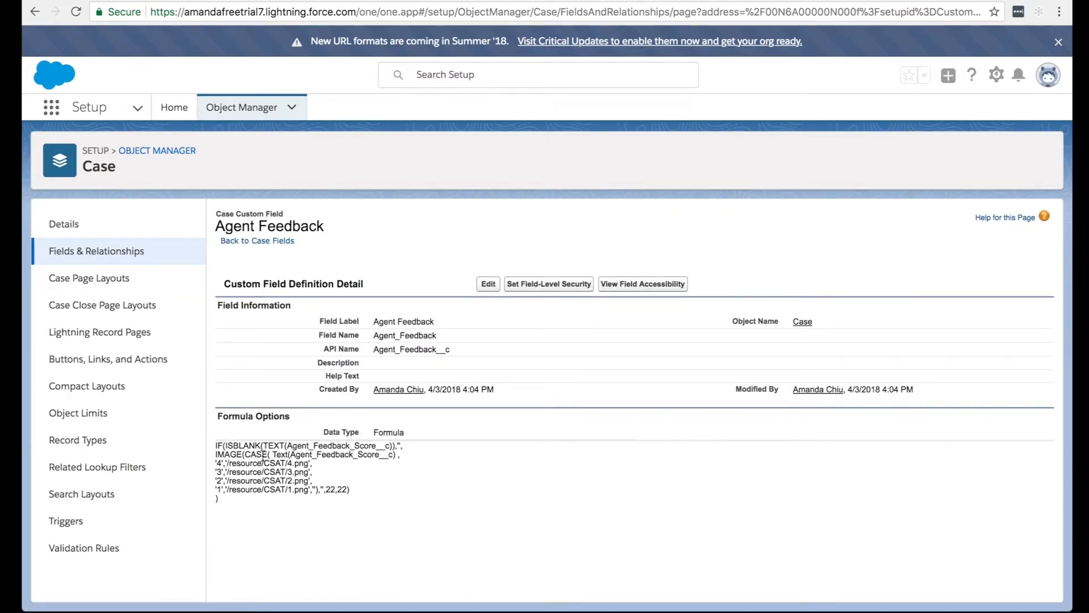
drag(288, 445, 387, 447)
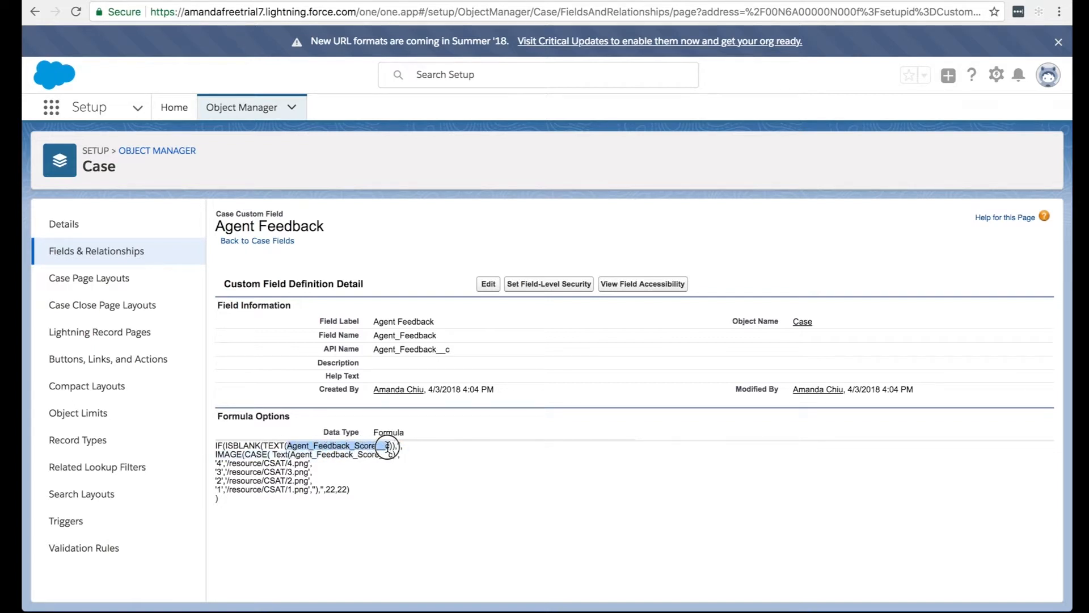
click(322, 454)
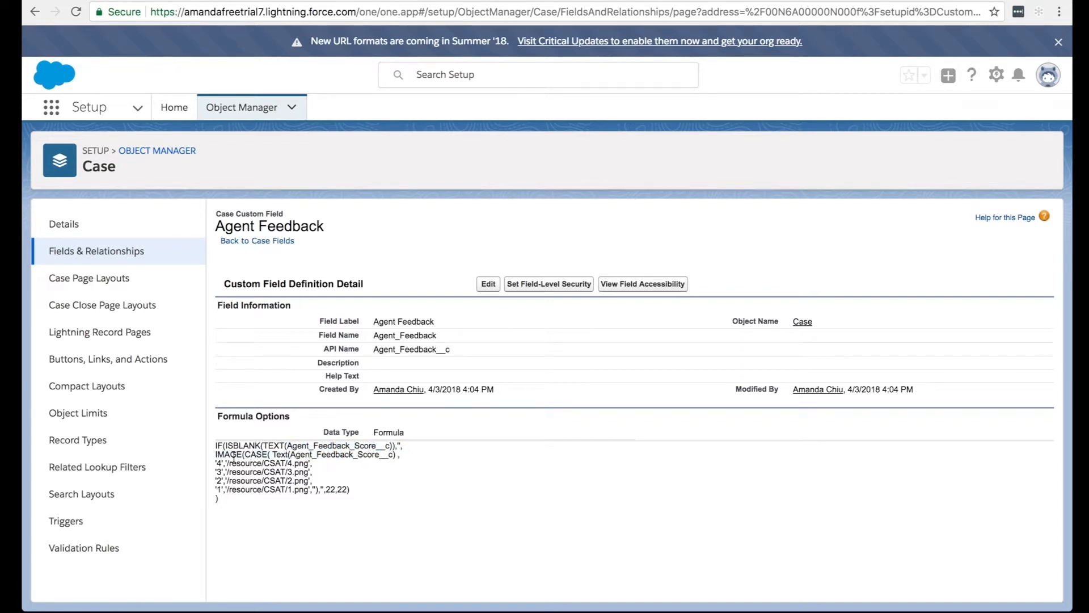
drag(227, 463, 304, 469)
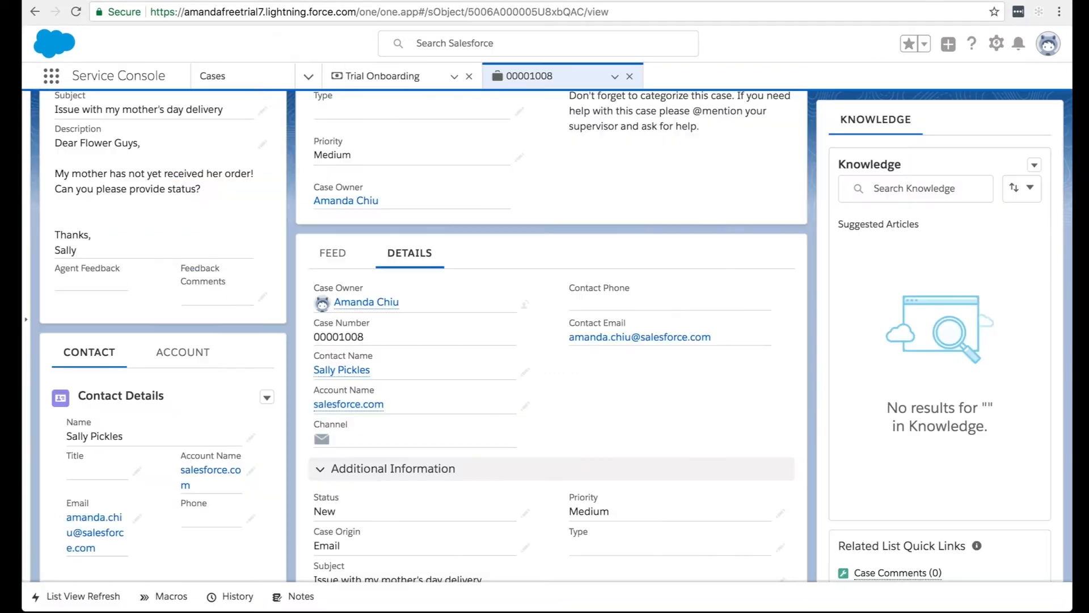
Return to the mother's day delivery case and check its detail sections for CSAT feedback fields.
scroll(451, 339, down, 5)
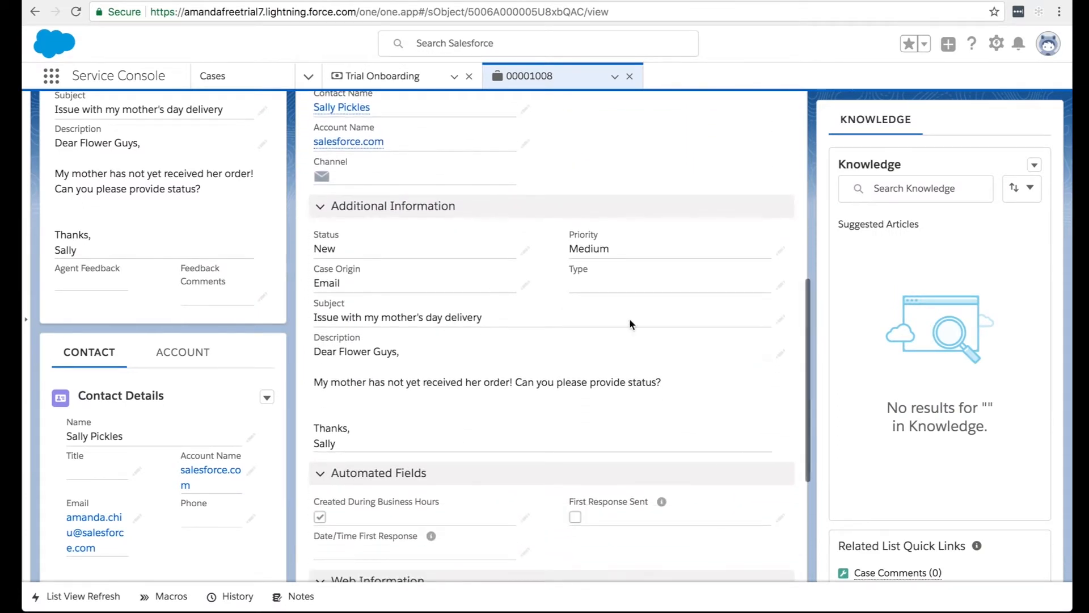
scroll(441, 447, down, 3)
scroll(443, 449, down, 2)
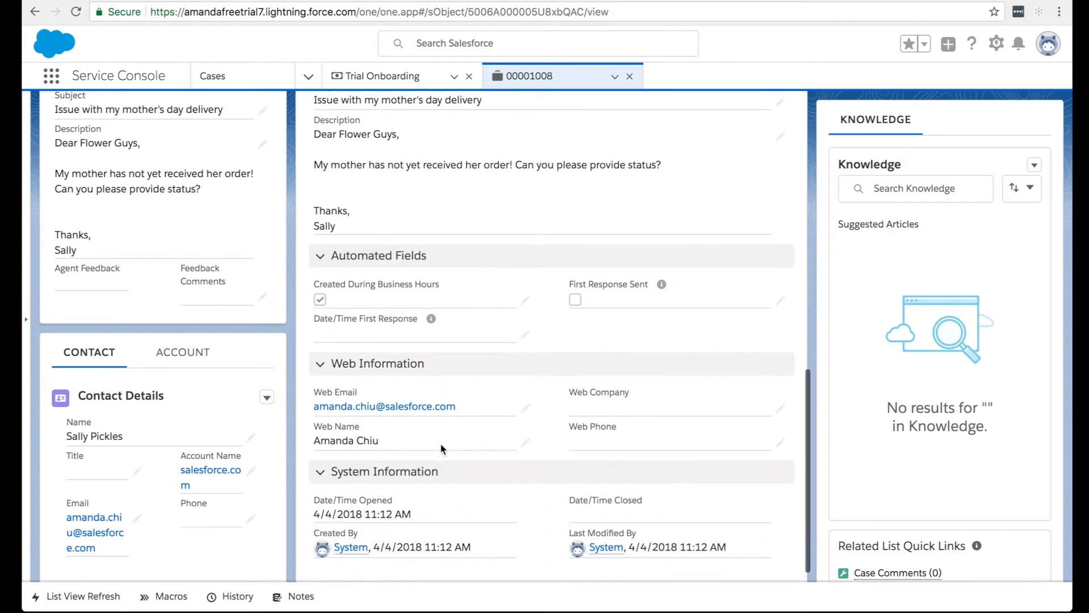
scroll(396, 257, up, 2)
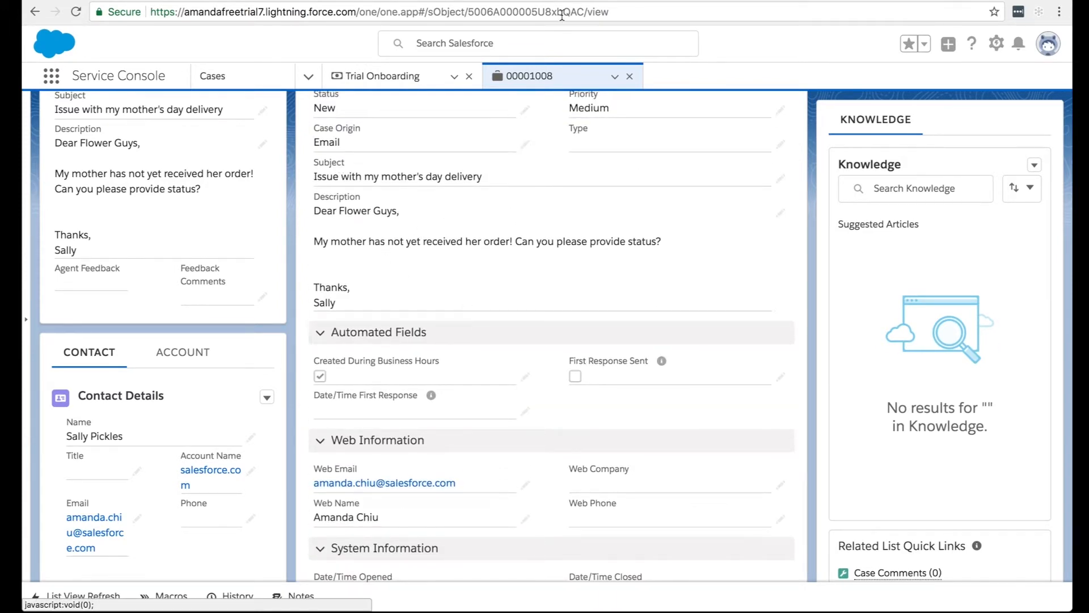
Return to the Case object in Setup and open the Case Layout page layout for editing.
click(577, 0)
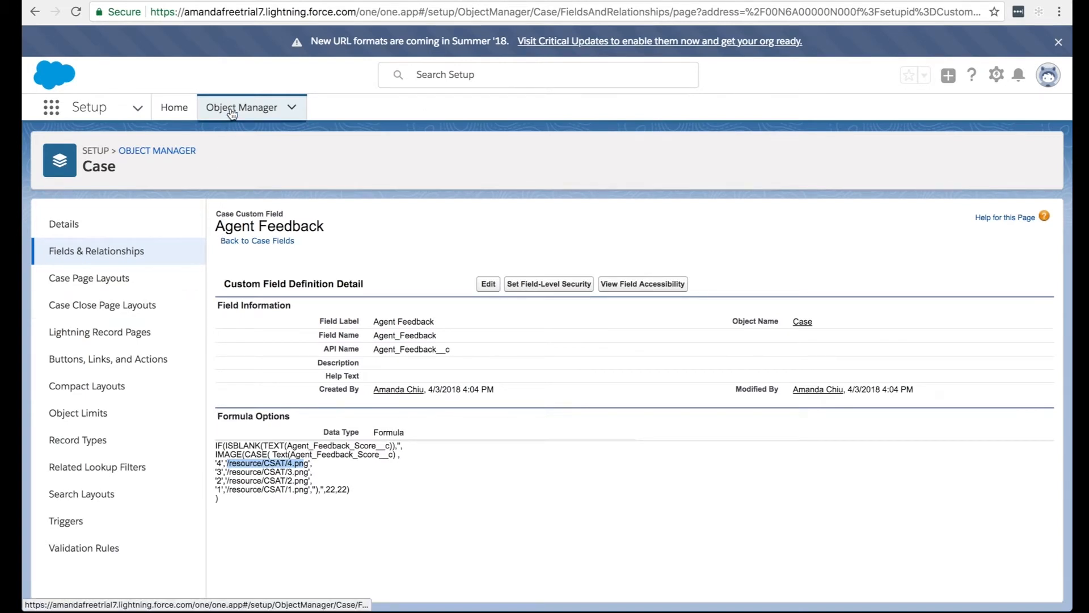
click(89, 282)
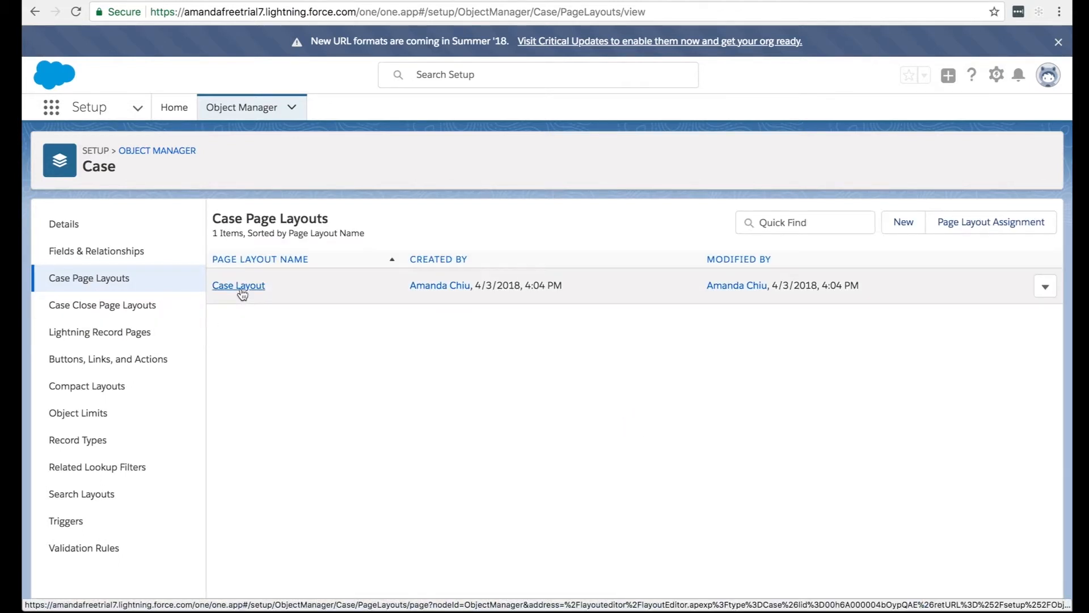
click(239, 286)
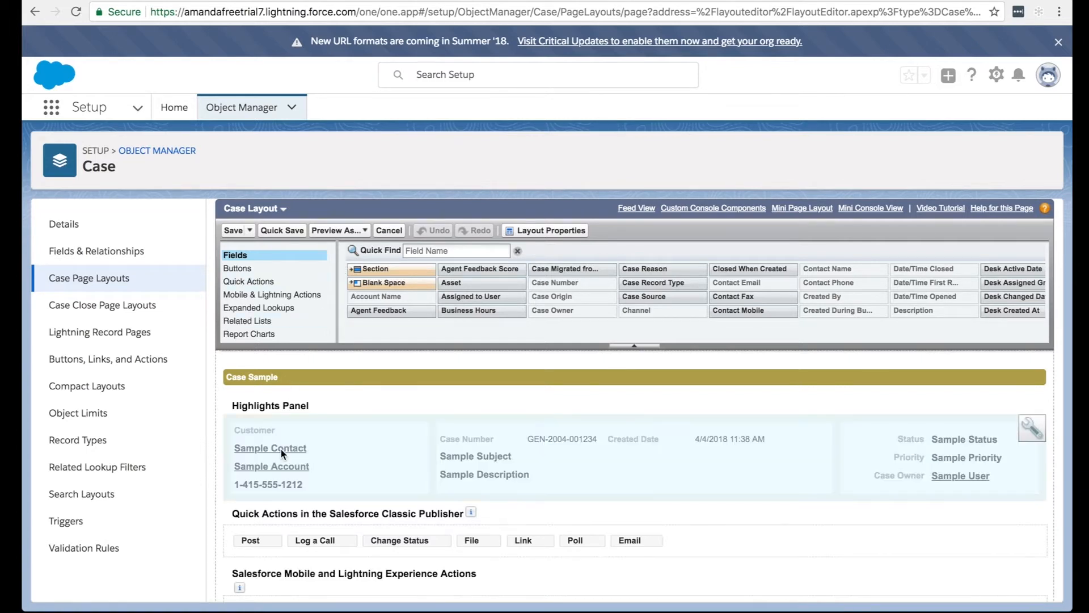
Add a two-column section named CSAT between the Description Information and Automated Fields sections of the layout.
scroll(356, 445, down, 3)
scroll(358, 447, down, 3)
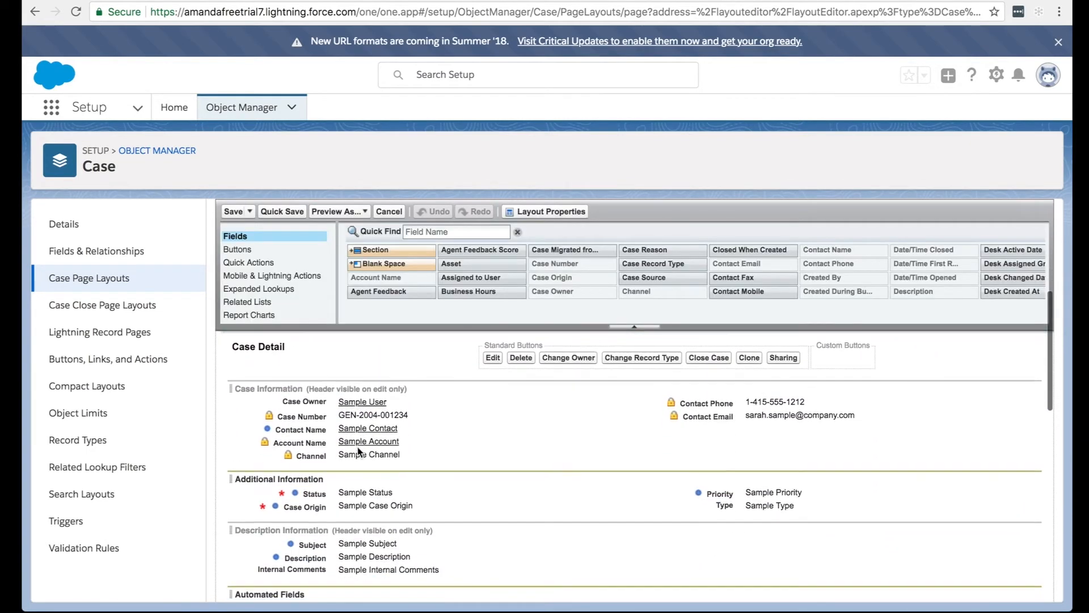
scroll(357, 448, down, 1)
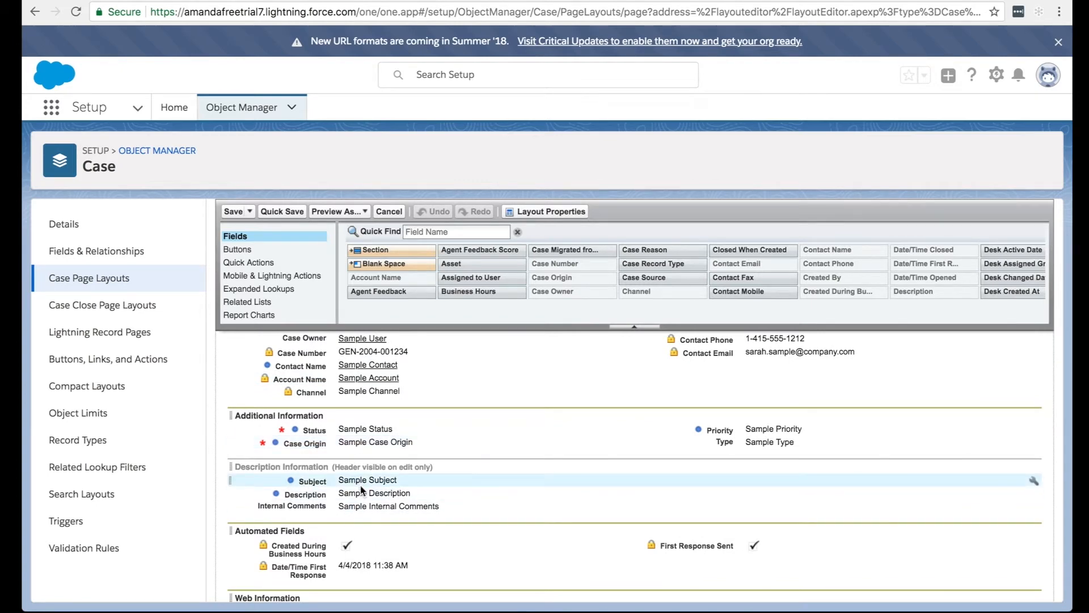
drag(386, 250, 342, 519)
drag(410, 250, 374, 519)
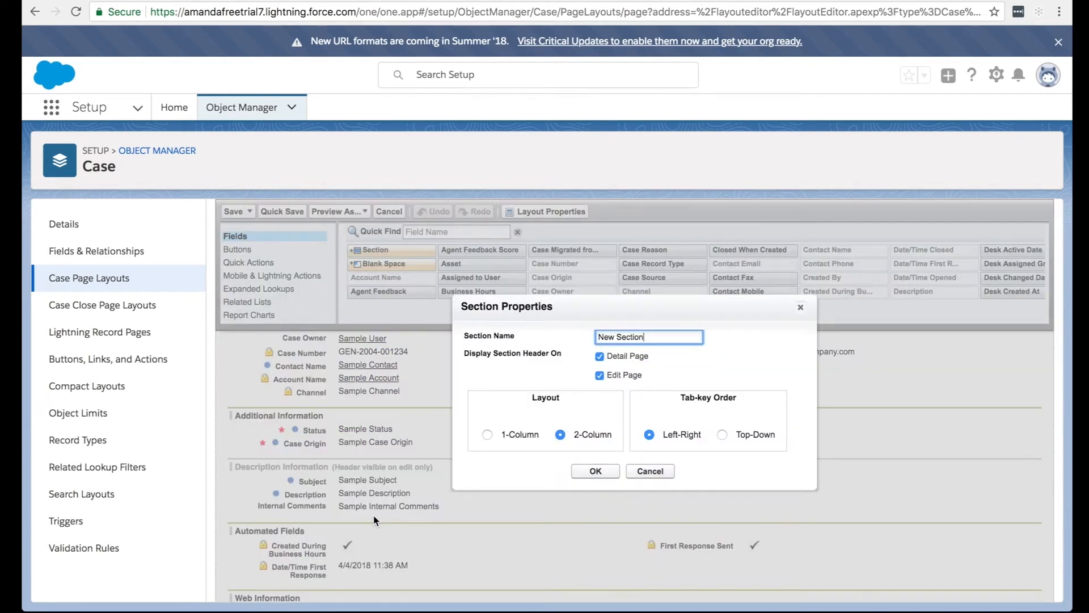
triple_click(641, 336)
text(CSAT)
click(575, 495)
Filter the available fields by "feedback" and add Feedback for Agent, Agent Feedback and Feedback Comments to the CSAT section.
click(441, 230)
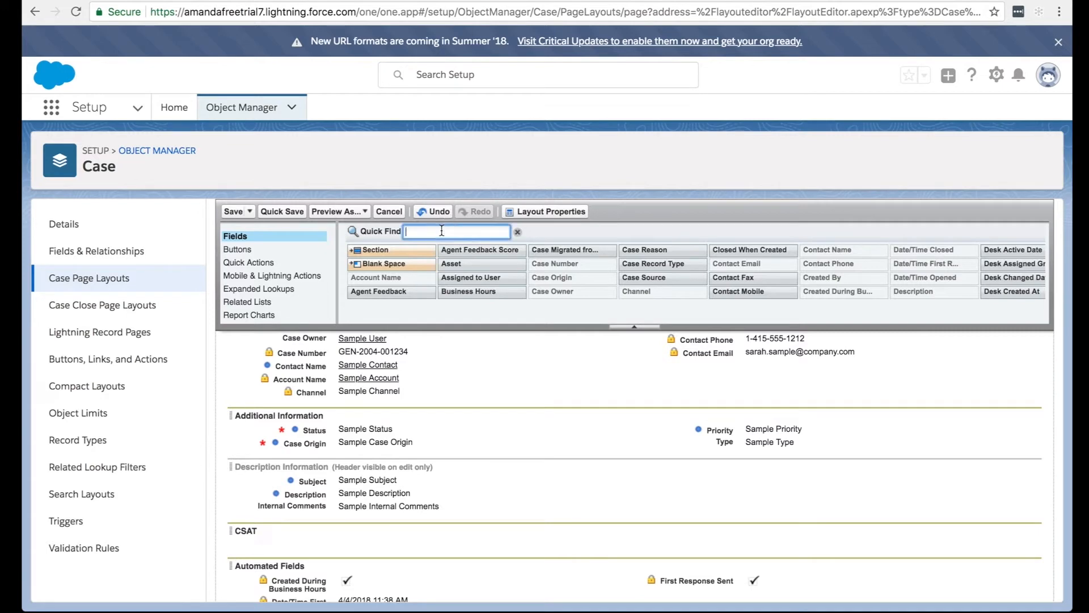
text(feedback)
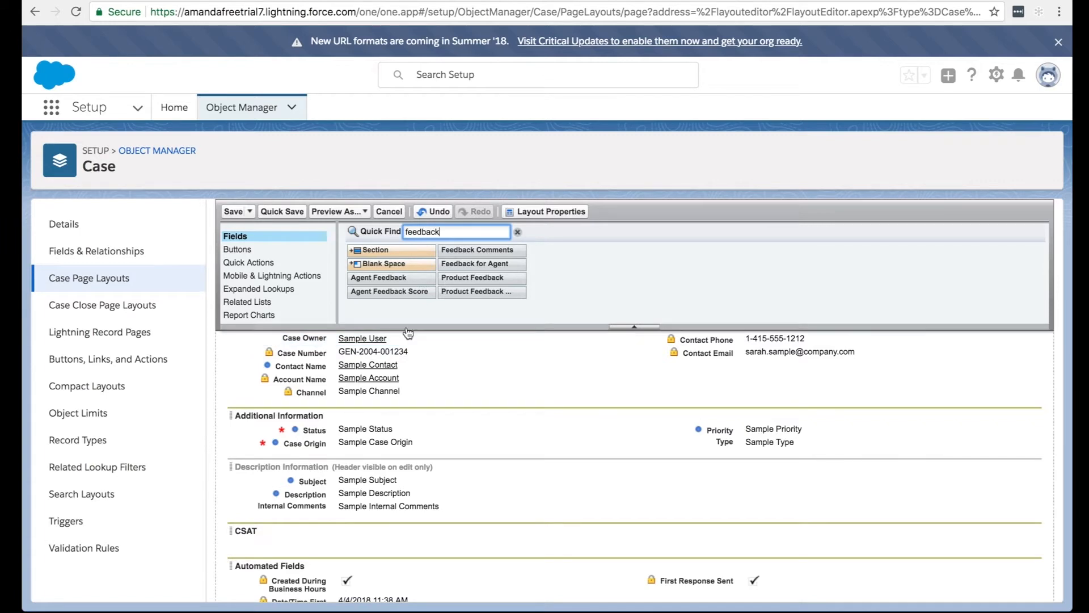
drag(464, 266, 333, 536)
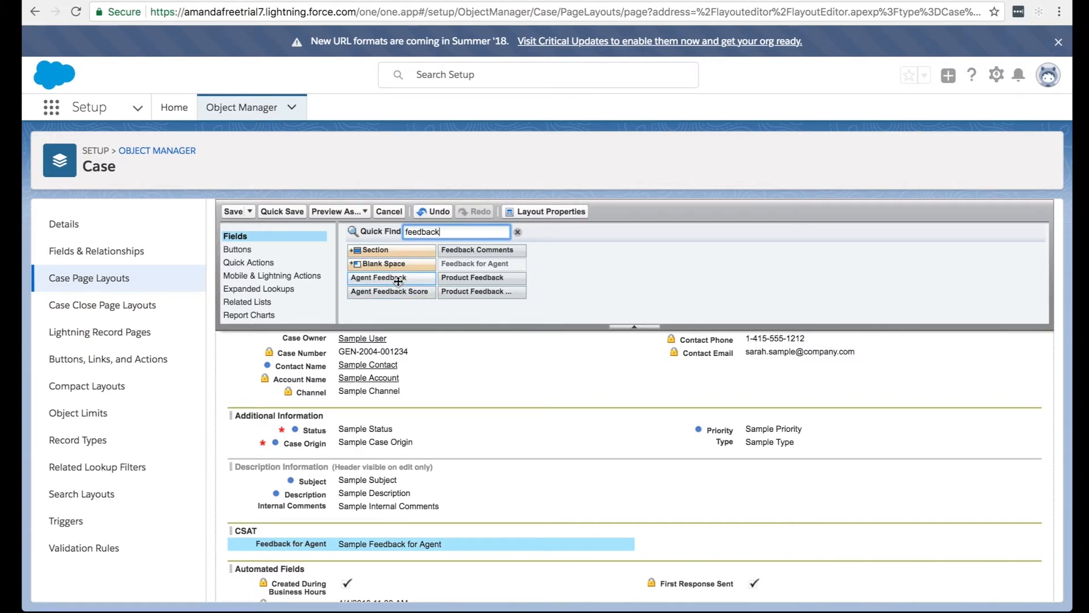
mouse_move(397, 281)
mouse_down()
mouse_move(601, 547)
mouse_move(639, 530)
mouse_move(677, 533)
mouse_up()
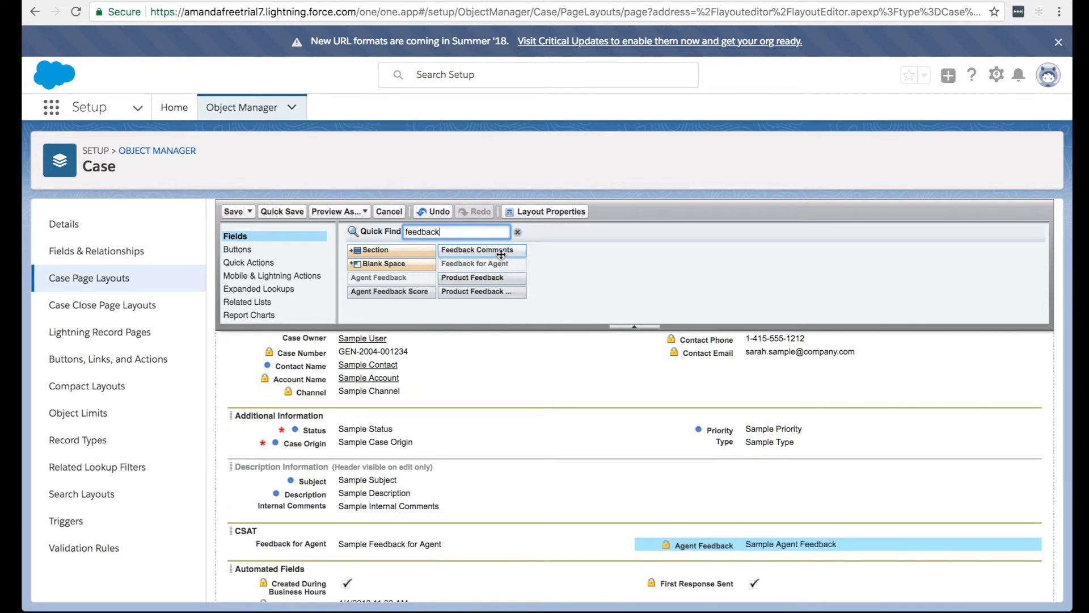
drag(501, 254, 521, 495)
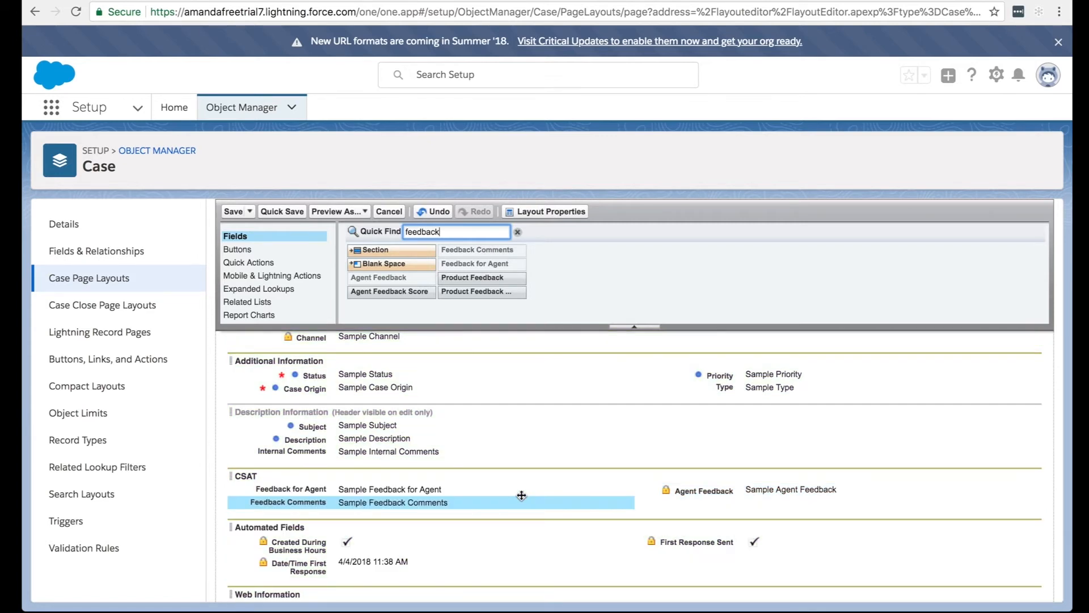
Move Agent Feedback to the CSAT section's first column and Feedback for Agent to its second column, and save the layout.
drag(737, 489, 418, 491)
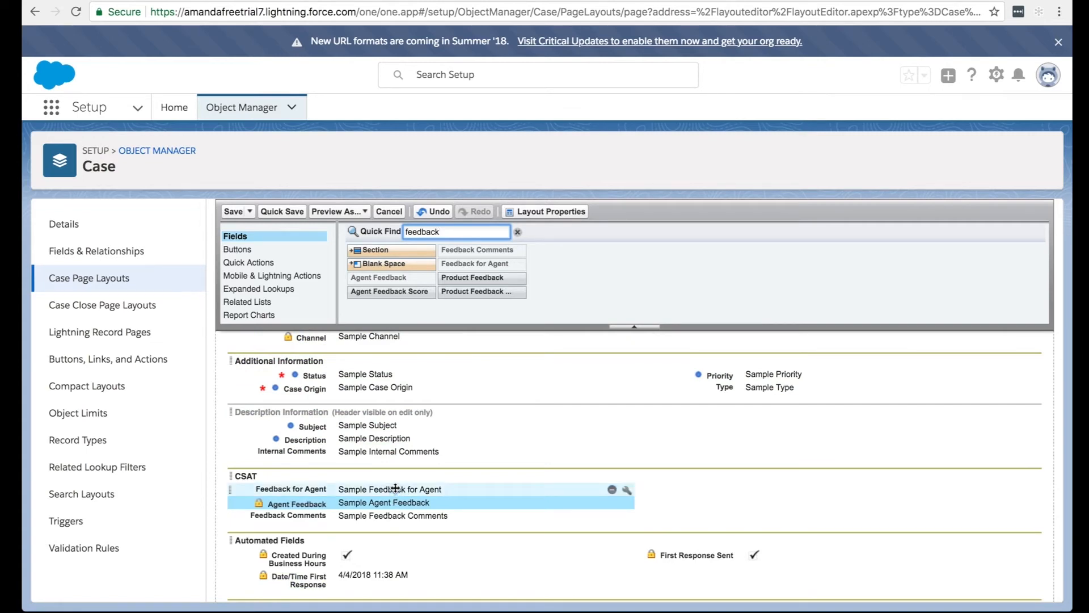
drag(395, 488, 697, 488)
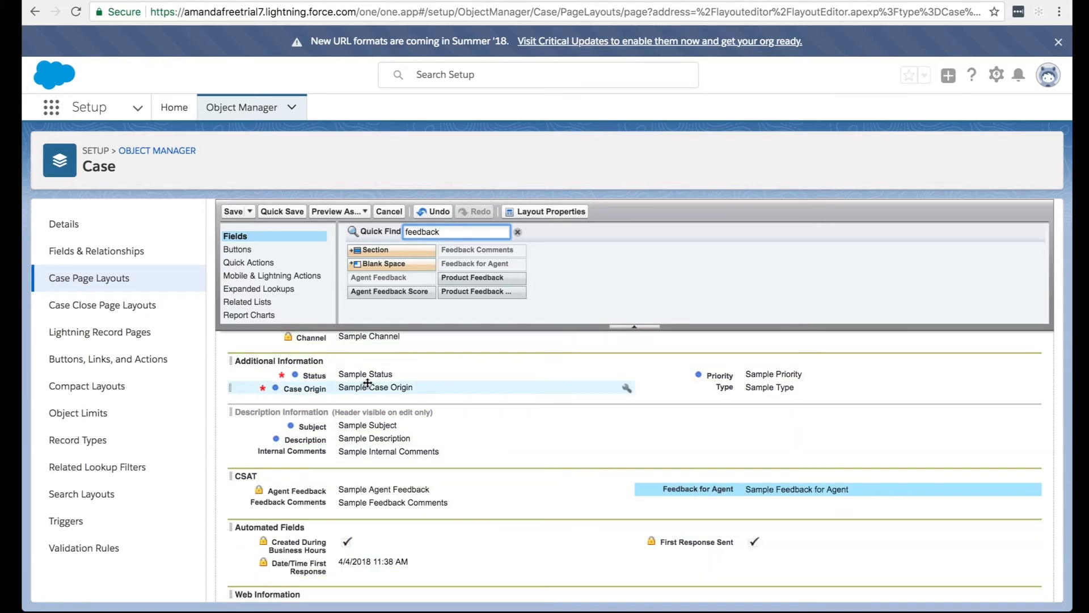
click(234, 213)
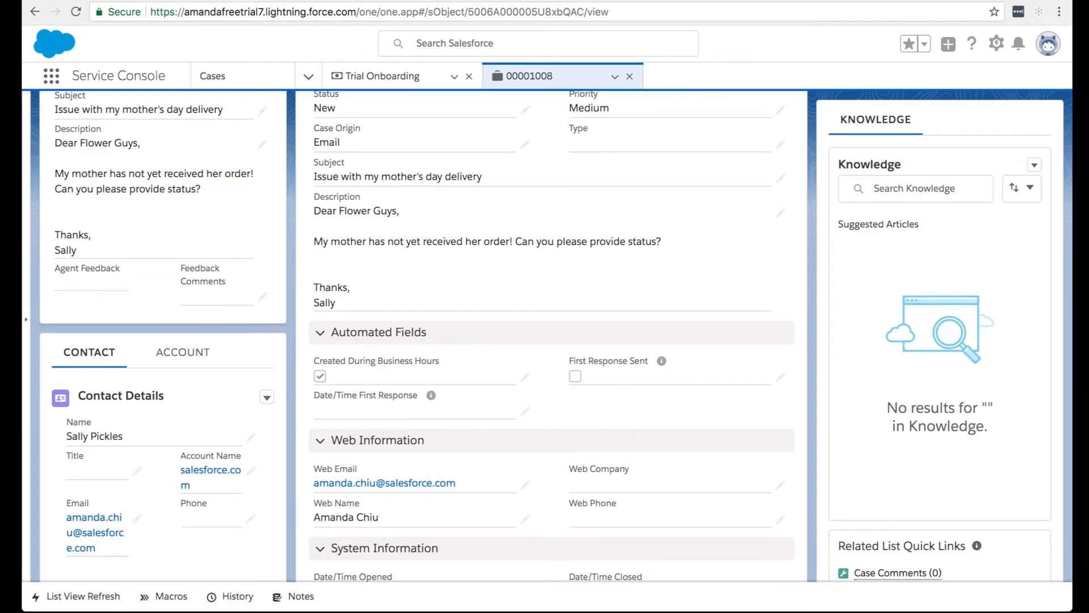
Return to the mother's day delivery case and reload it to load the updated page layout.
scroll(464, 217, up, 10)
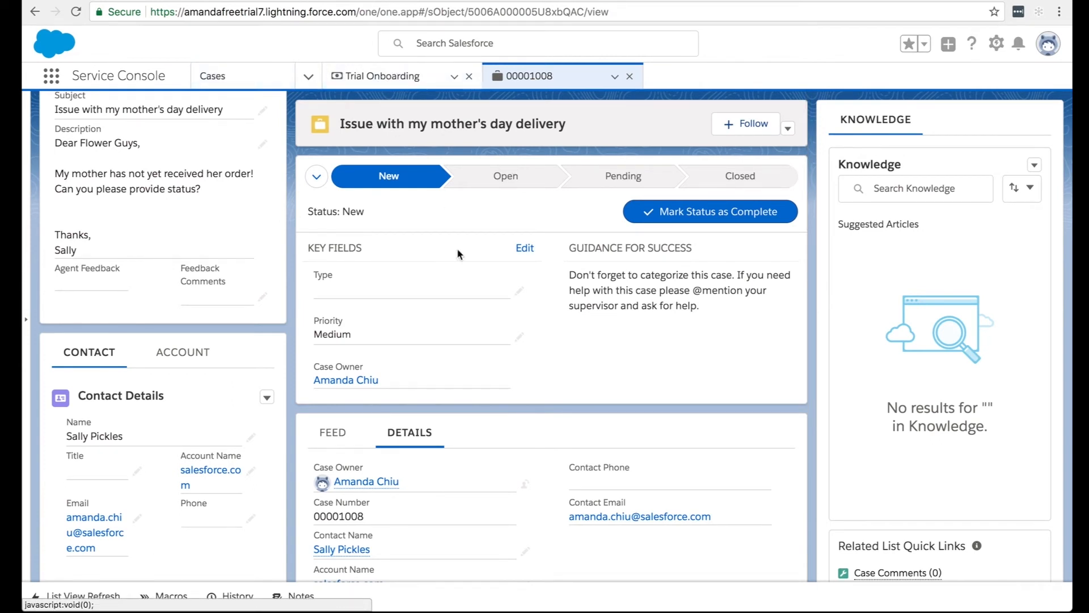
click(615, 78)
click(639, 100)
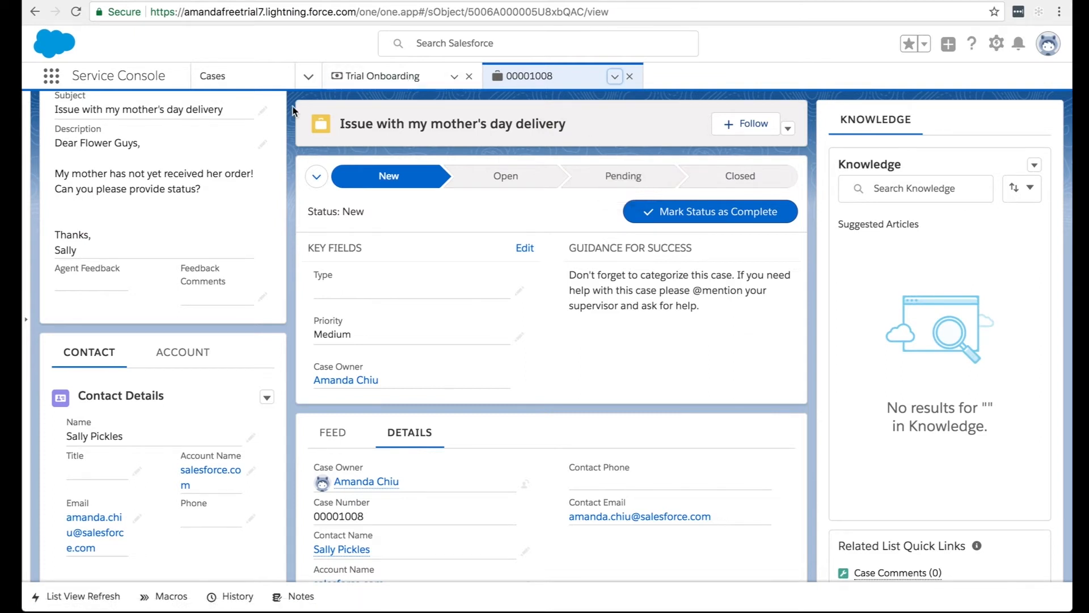
key(super+r)
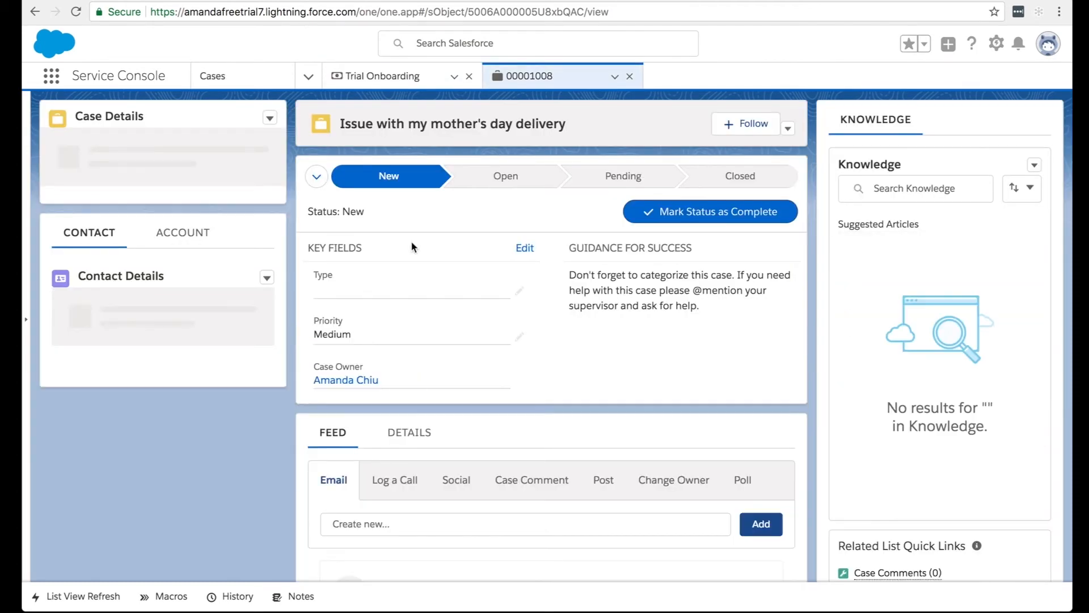
scroll(372, 385, down, 2)
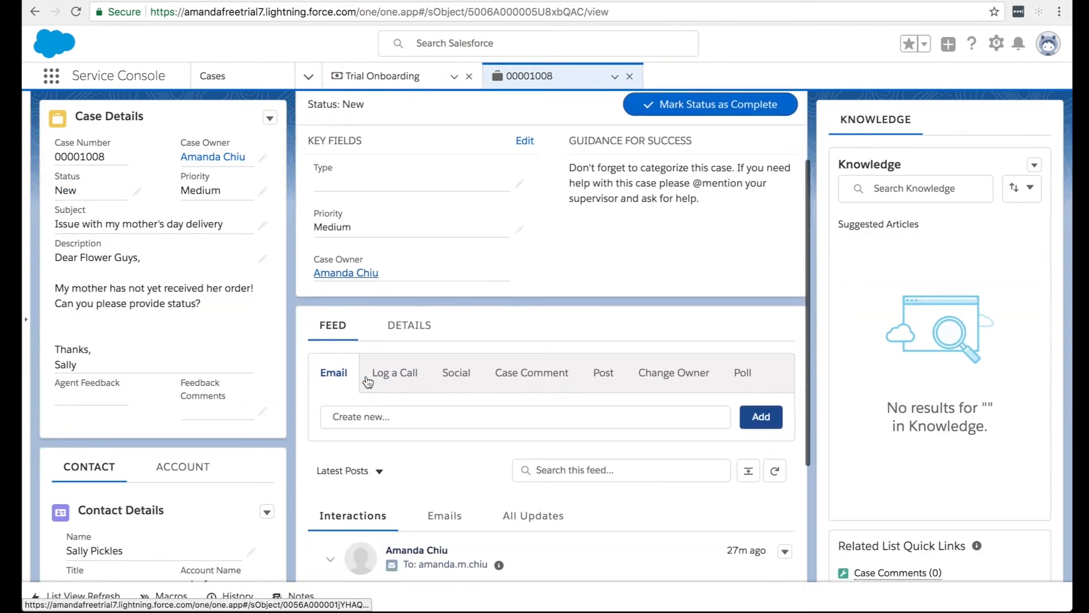
Start an email reply on the mother's day delivery case and insert the CSAT Template.
click(397, 420)
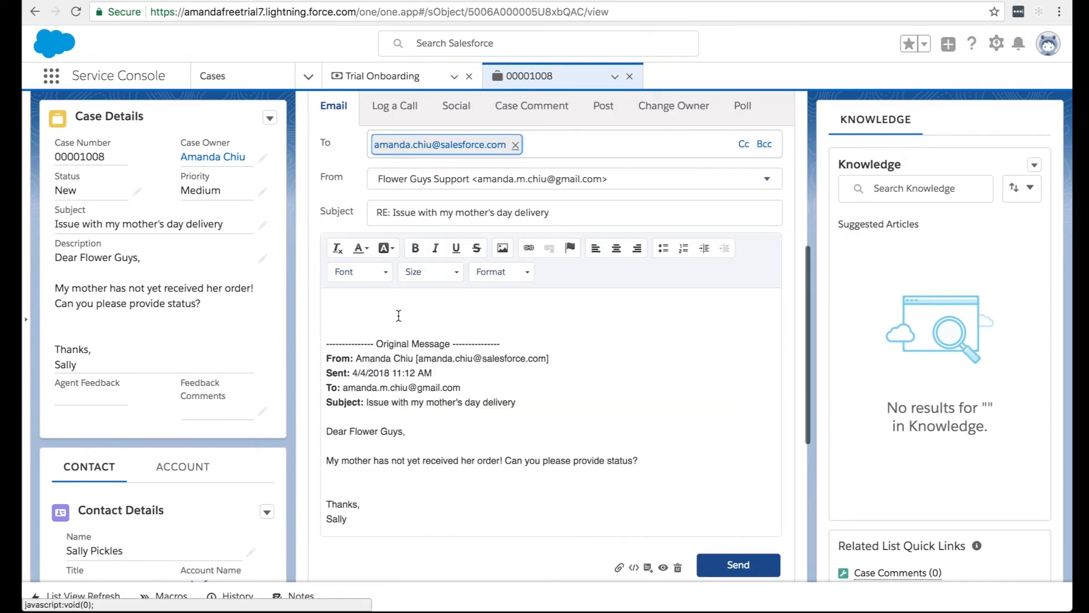
click(648, 567)
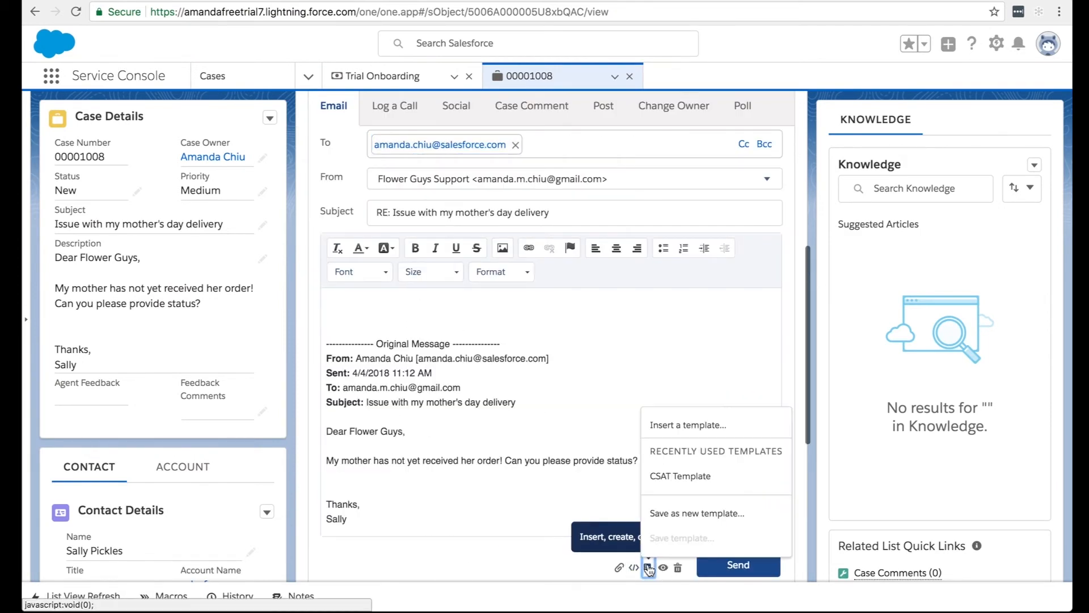
click(676, 479)
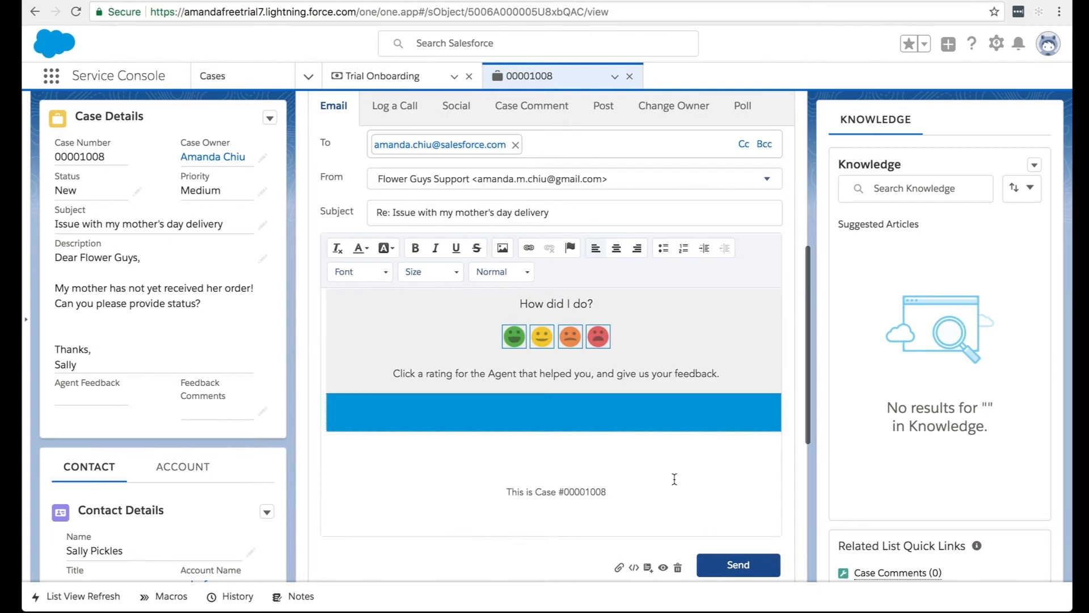
Add the line "What did you think?" between the greeting and the survey block, and send the email.
scroll(514, 402, up, 2)
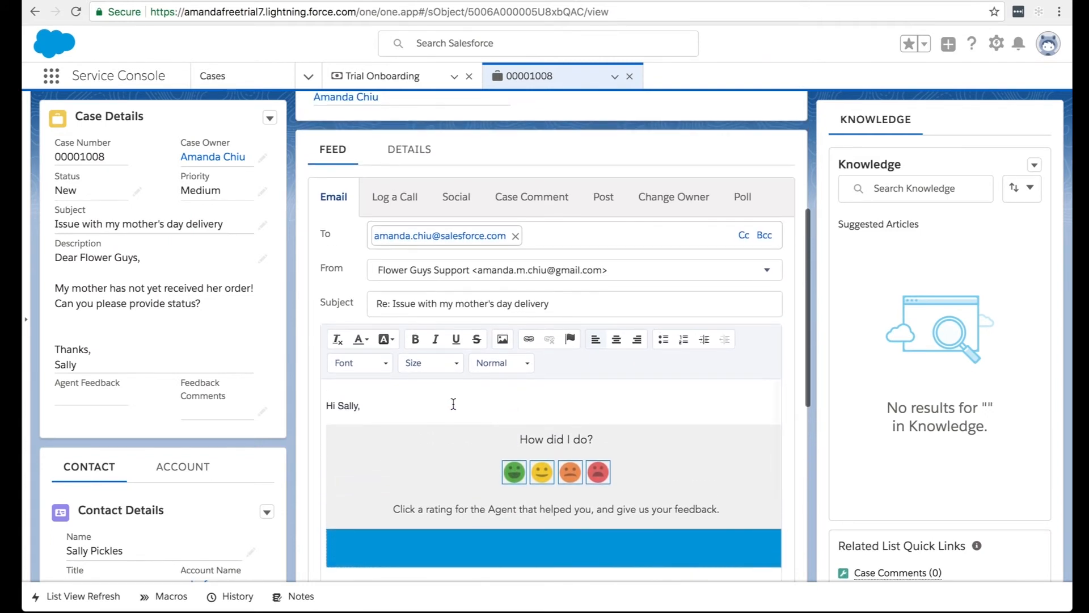
click(408, 382)
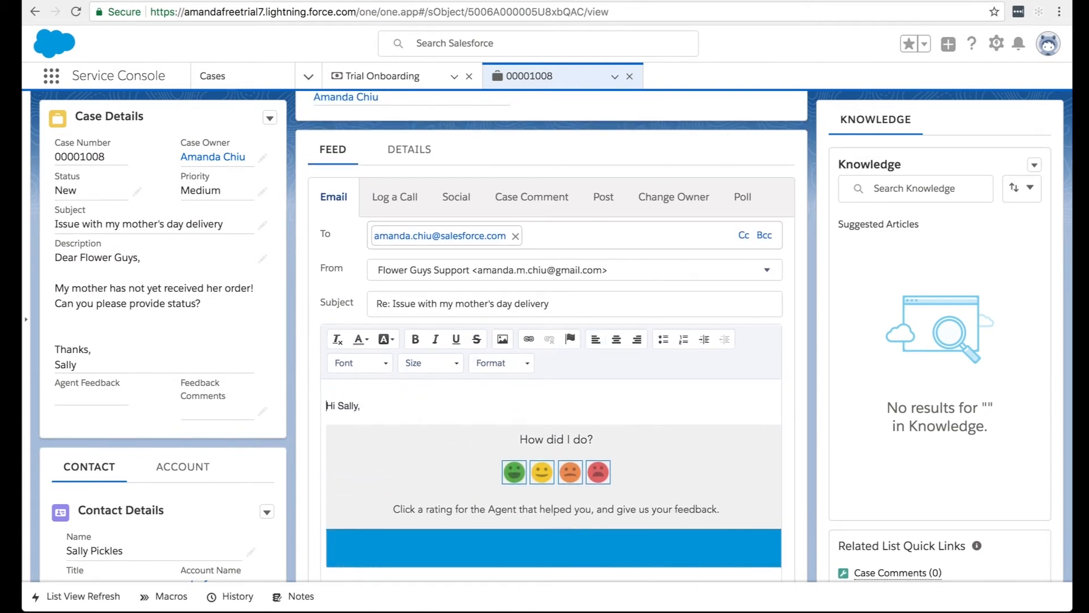
click(410, 387)
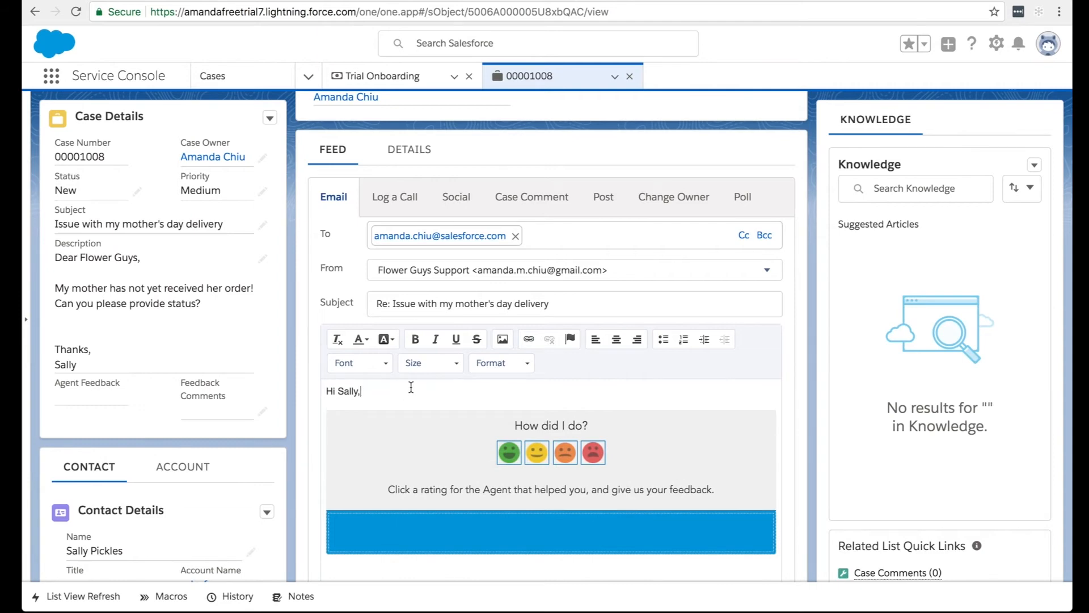
key(Return)
key(Return)
text(What did you think?)
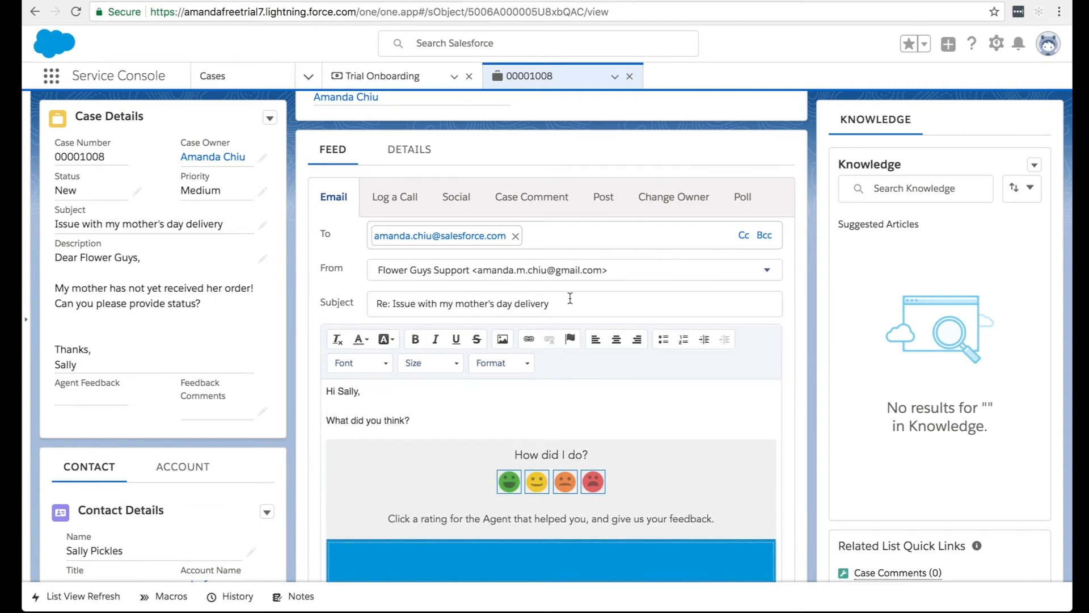
scroll(584, 295, down, 5)
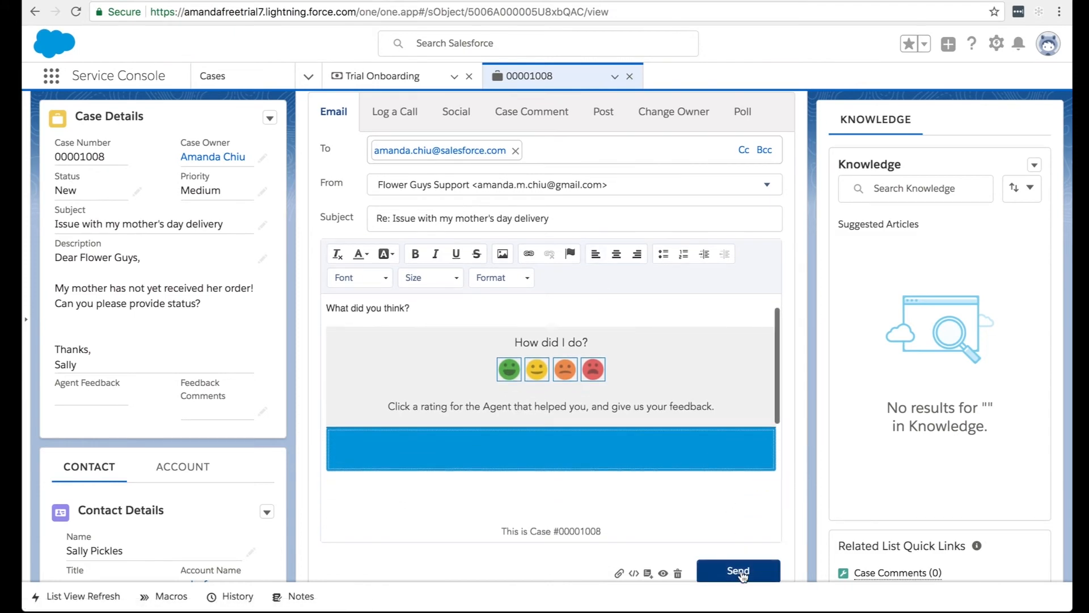
click(739, 571)
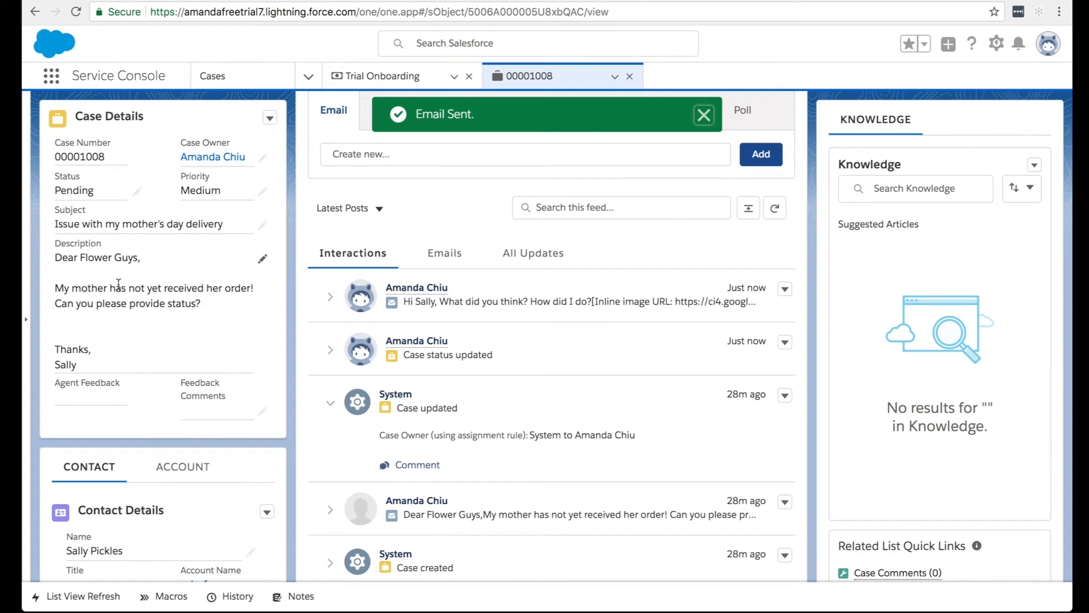
Set the case's Status to Closed and save the case.
double_click(96, 193)
click(100, 227)
click(94, 357)
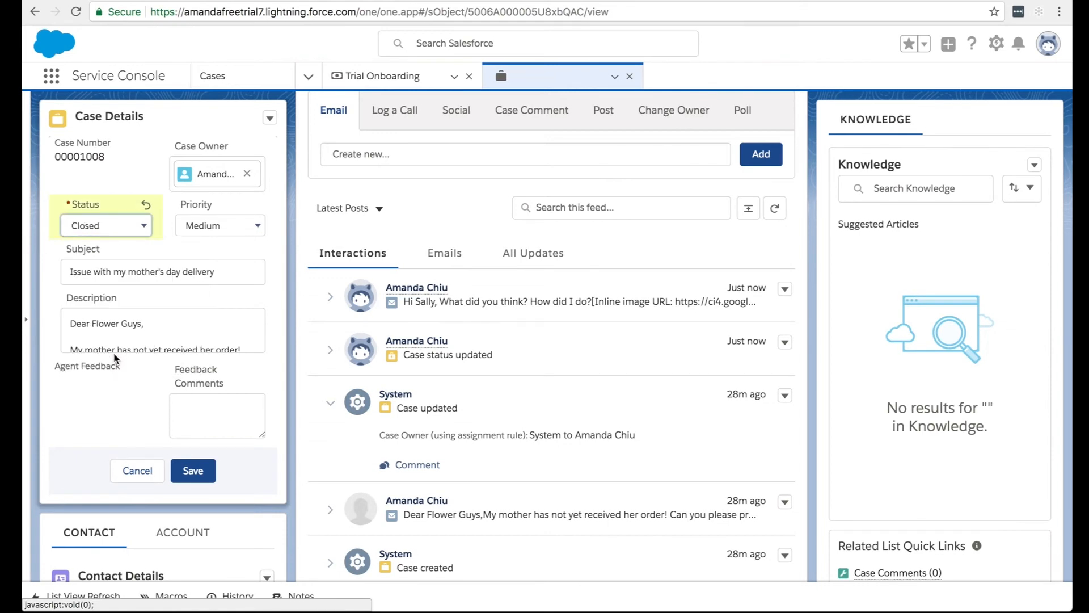
click(196, 471)
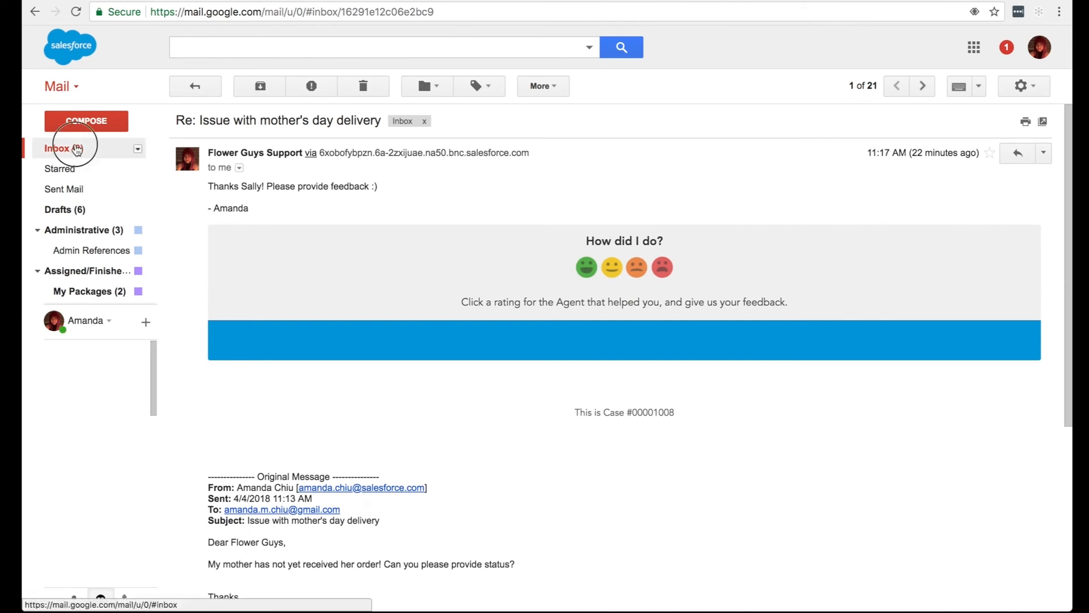
Switch to Gmail, open the new "Re: Issue with my mother's day delivery" email, and open its survey with the green smiley rating.
click(75, 148)
click(309, 122)
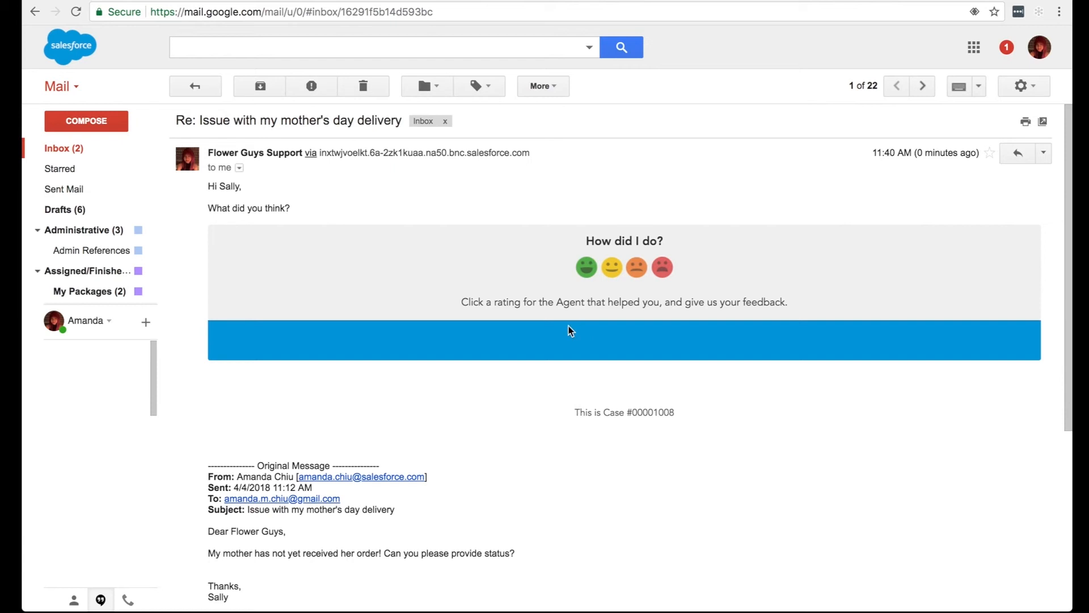
click(586, 267)
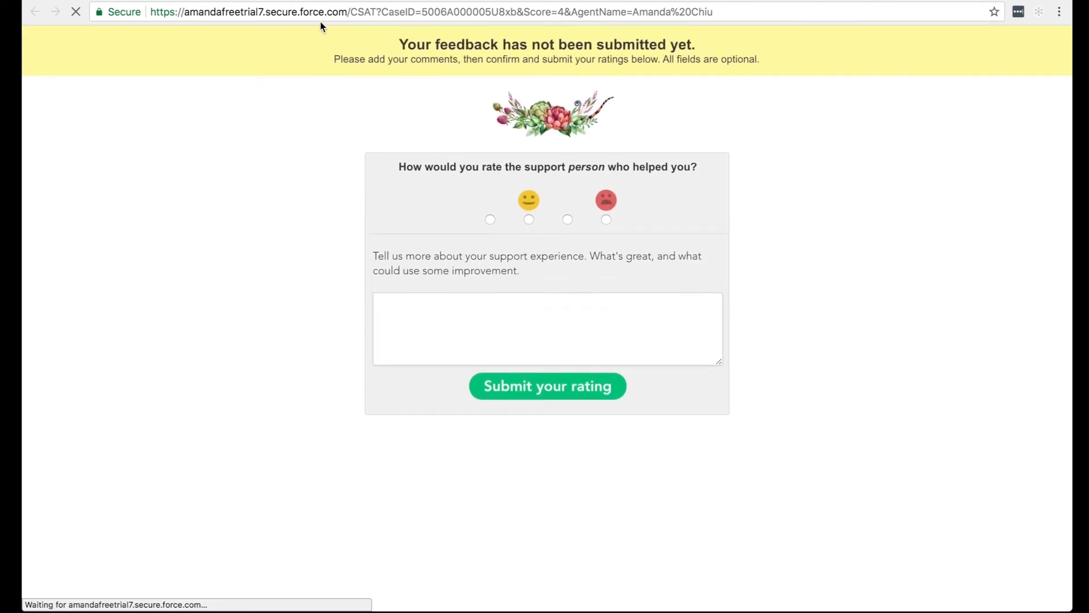
drag(327, 12, 142, 23)
click(245, 167)
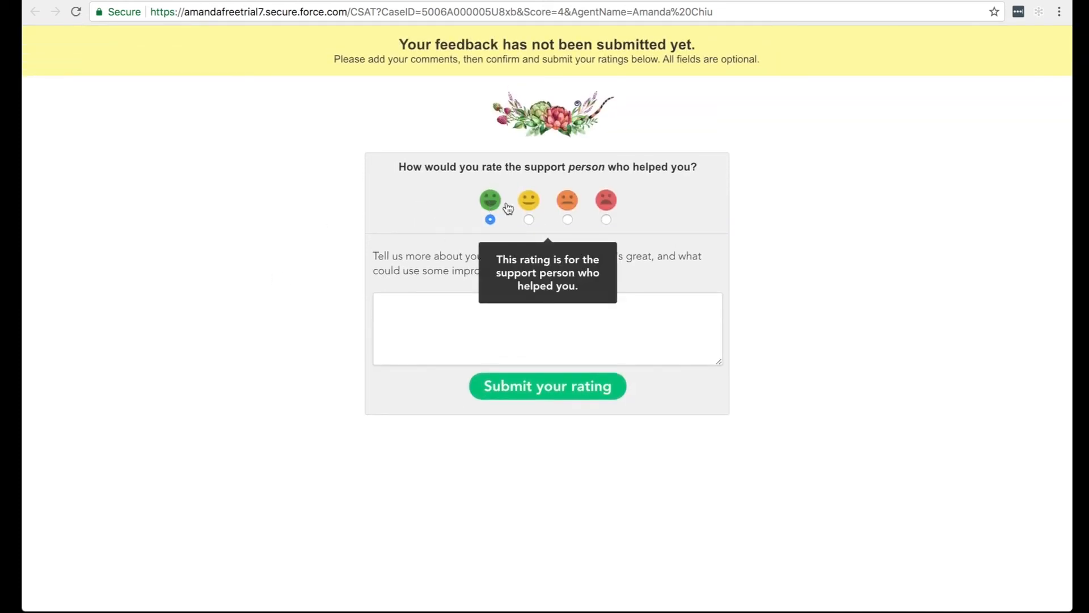
Change the survey rating to the yellow smiley, enter the comment "okay.. could have been better. flowers were wilting!" and submit it.
click(529, 221)
click(500, 343)
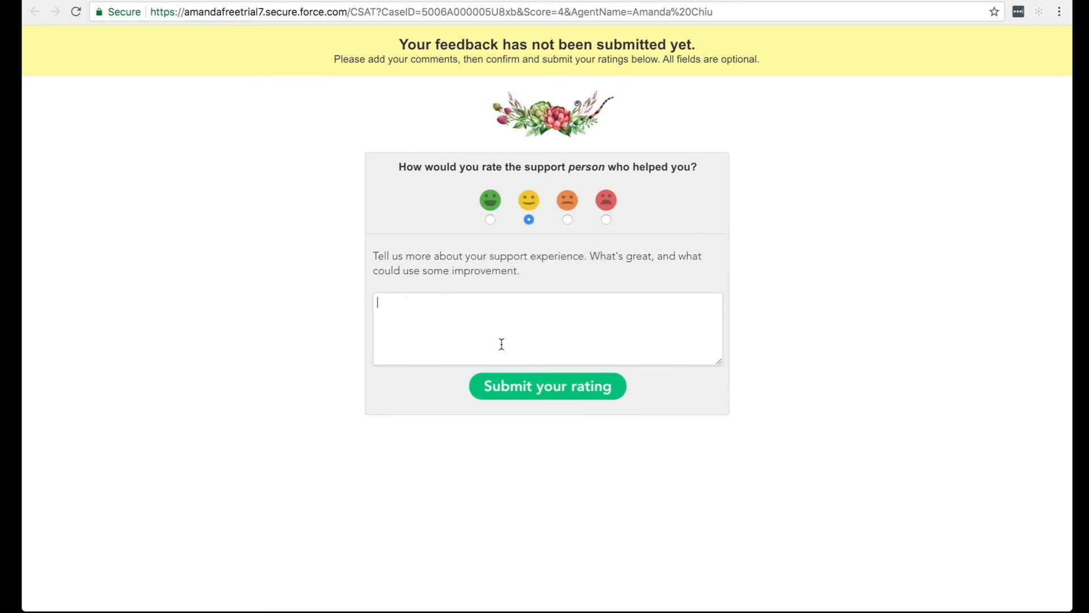
text(okay.. could have beenb be)
key(BackSpace)
key(BackSpace)
key(BackSpace)
key(BackSpace)
text(be)
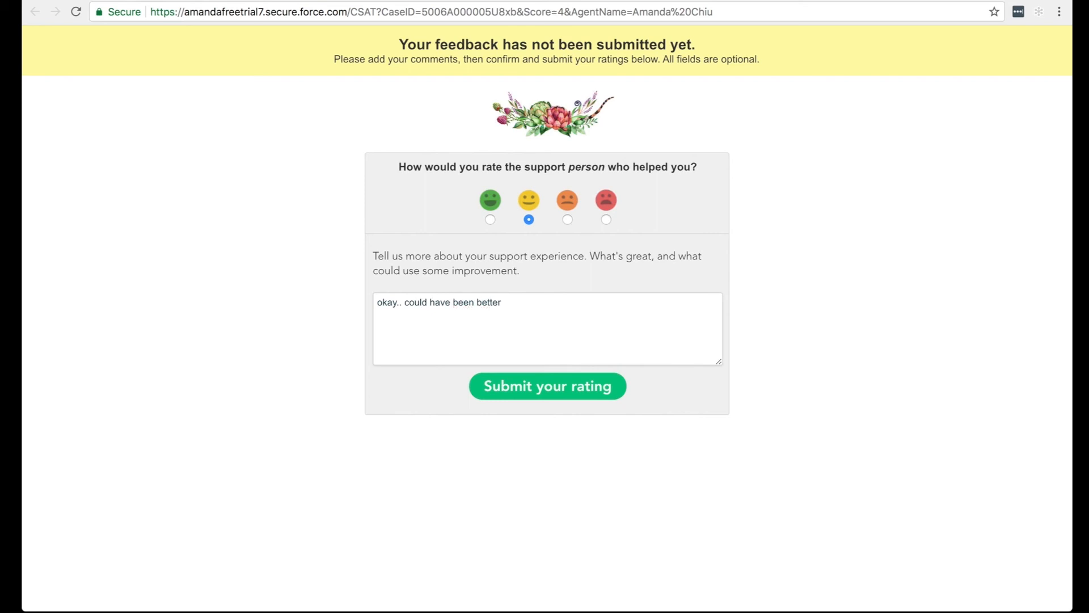
text(tter. flowers were wilting)
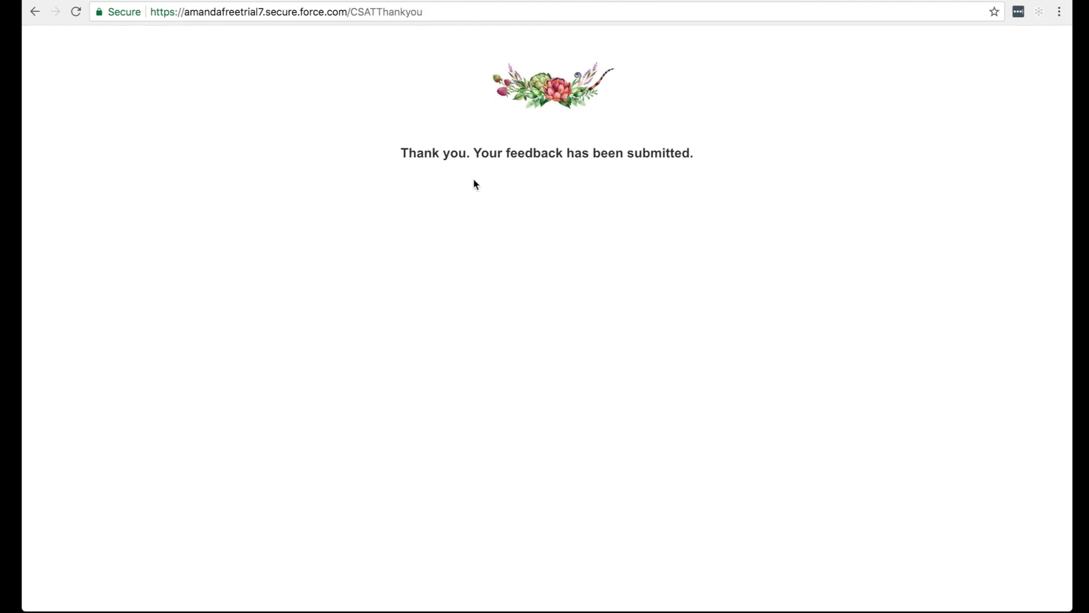
Return to the closed mother's day delivery case and refresh it to load the submitted survey feedback.
click(528, 0)
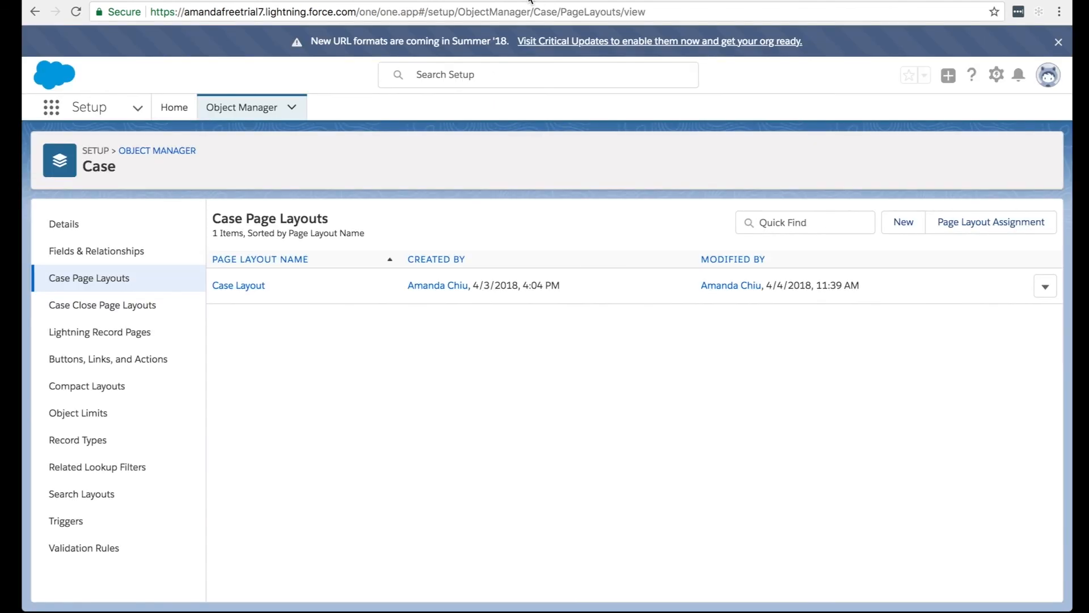
click(408, 1)
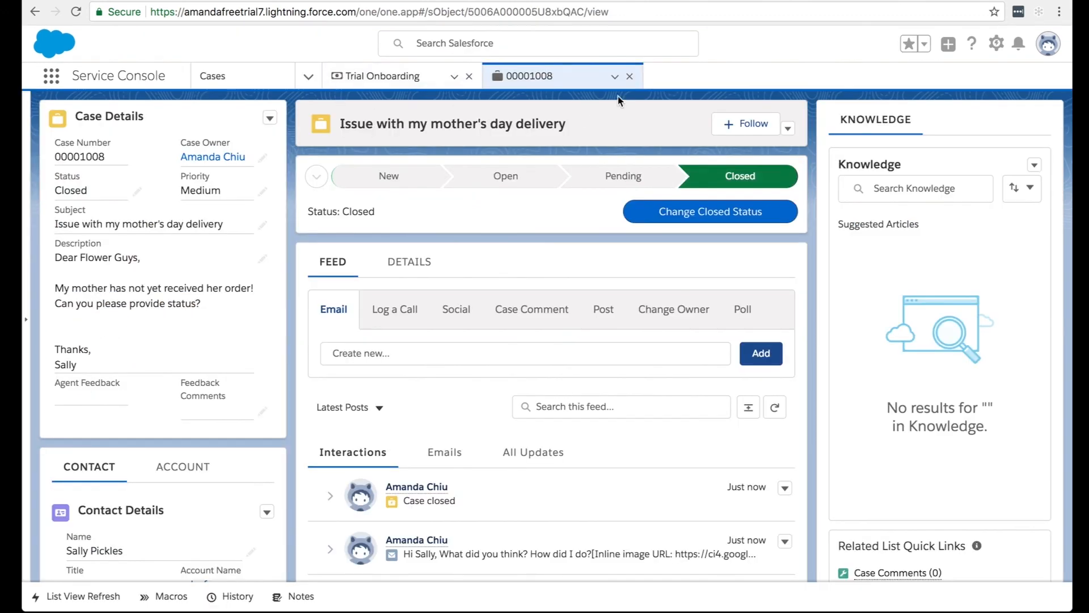
click(615, 76)
click(595, 103)
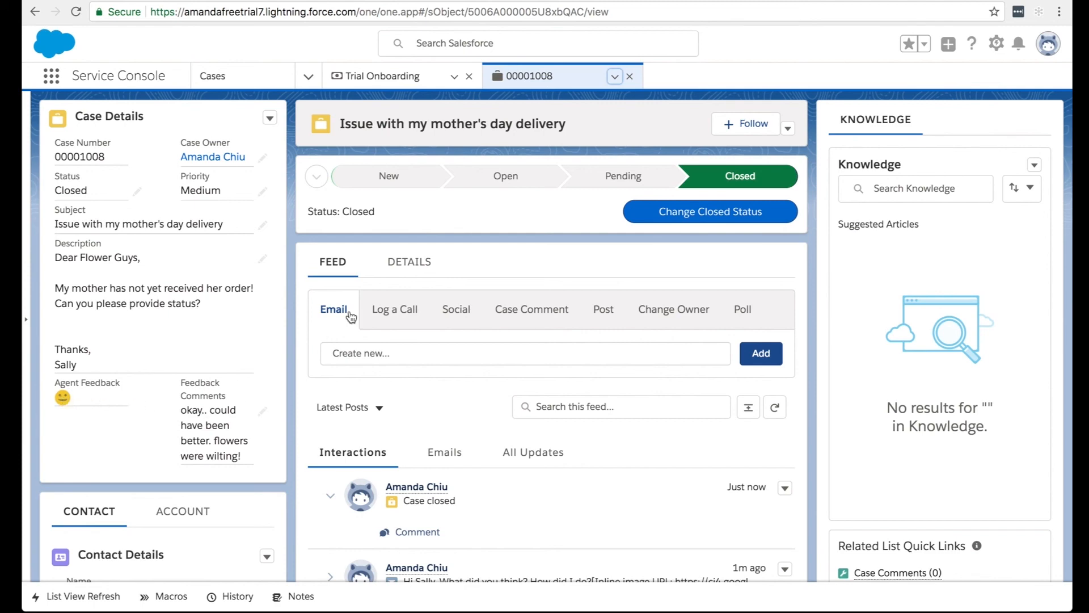
Open the case's full details and look for the feedback fields in the CSAT section.
click(409, 262)
scroll(455, 335, down, 8)
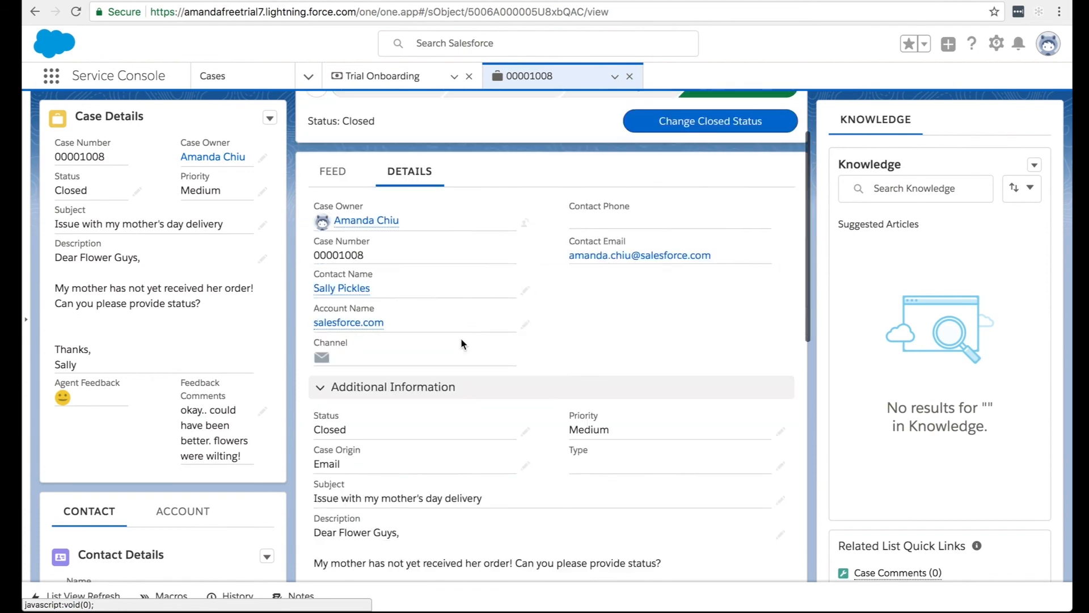